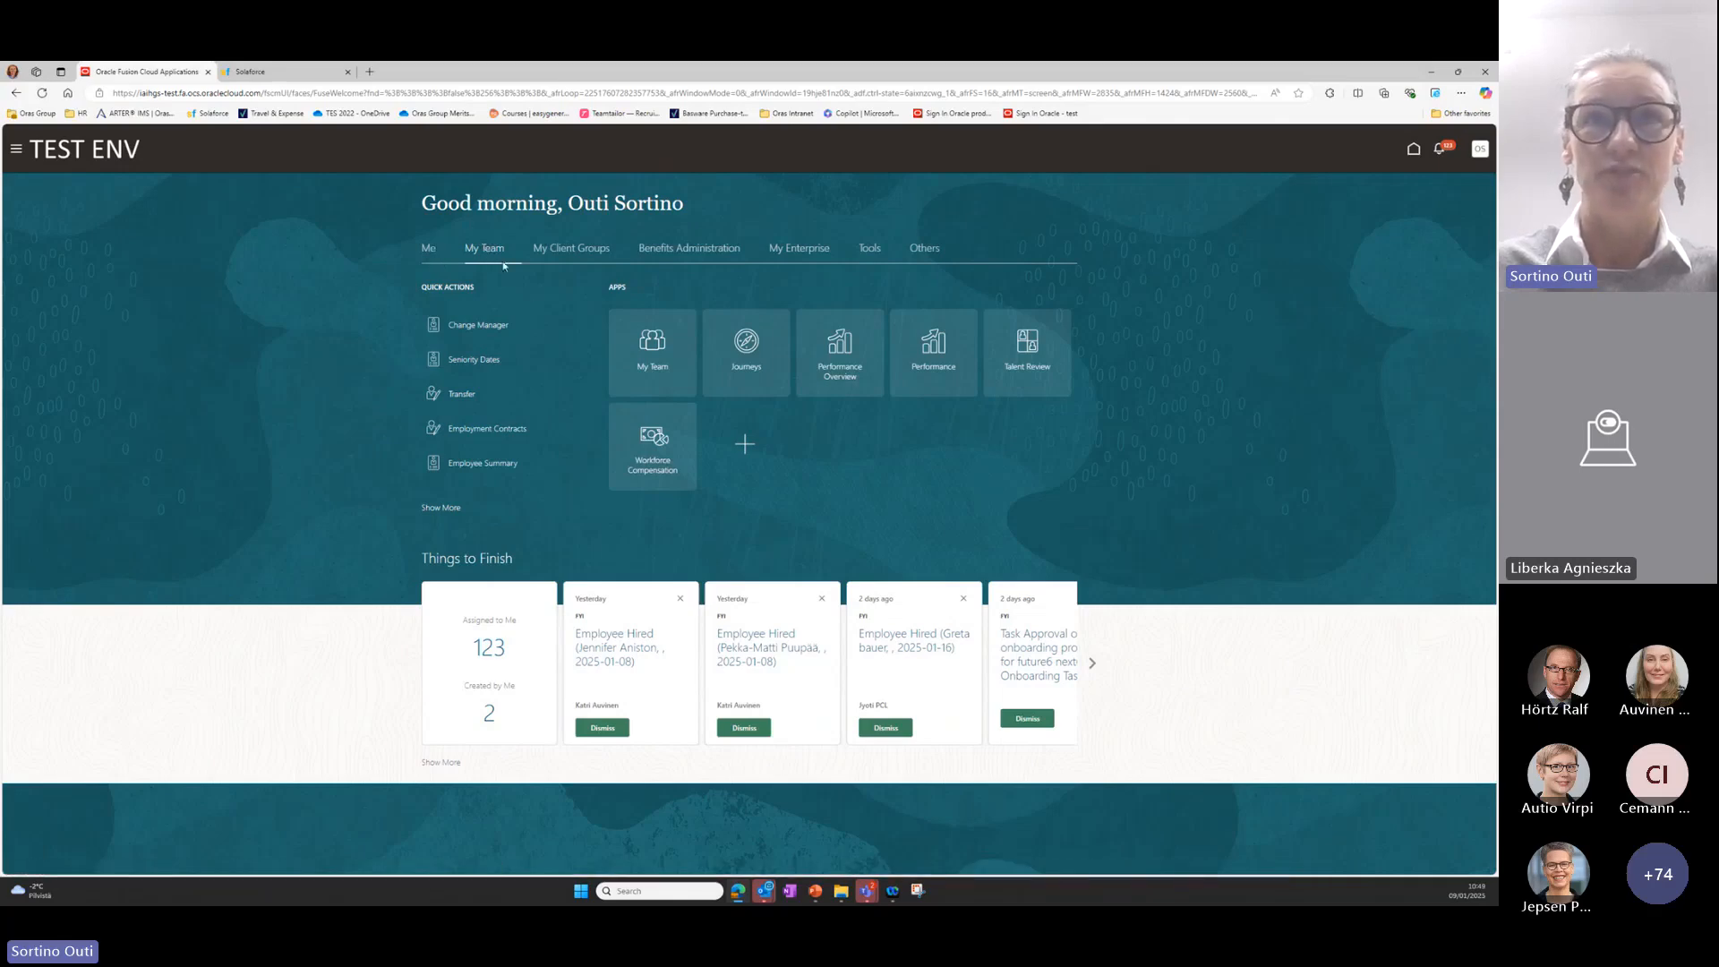
Open the Goals page of the HR Specialist with the profile photo from the My Team list.
click(655, 357)
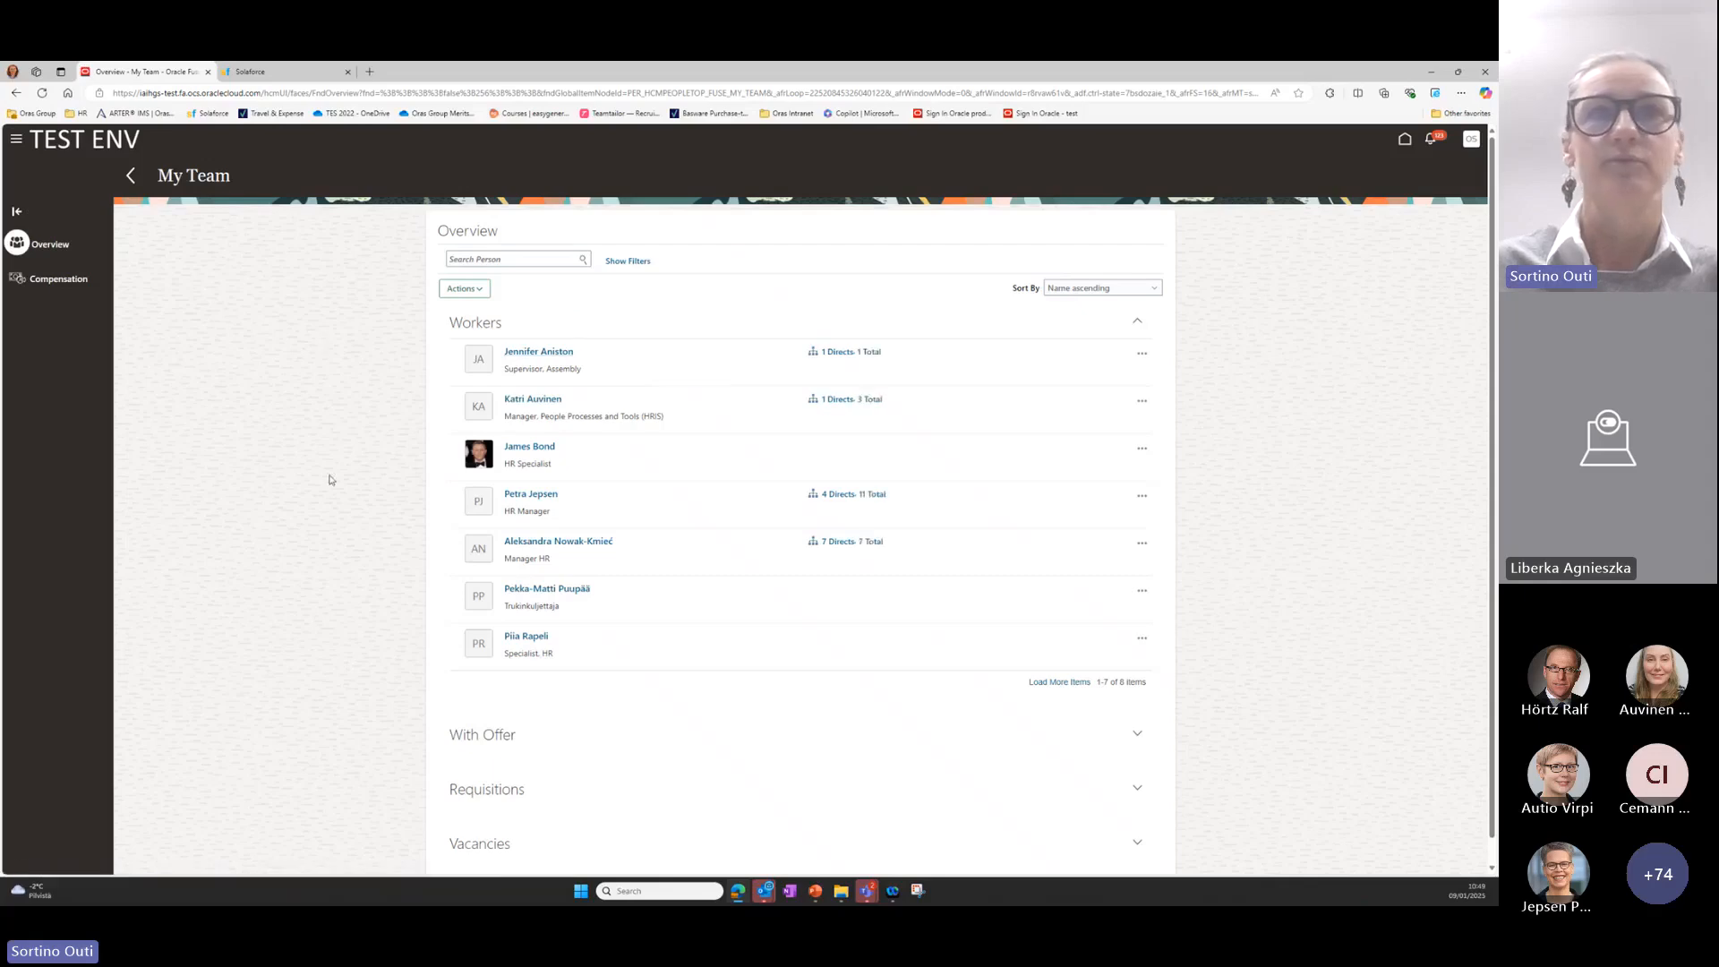
click(545, 453)
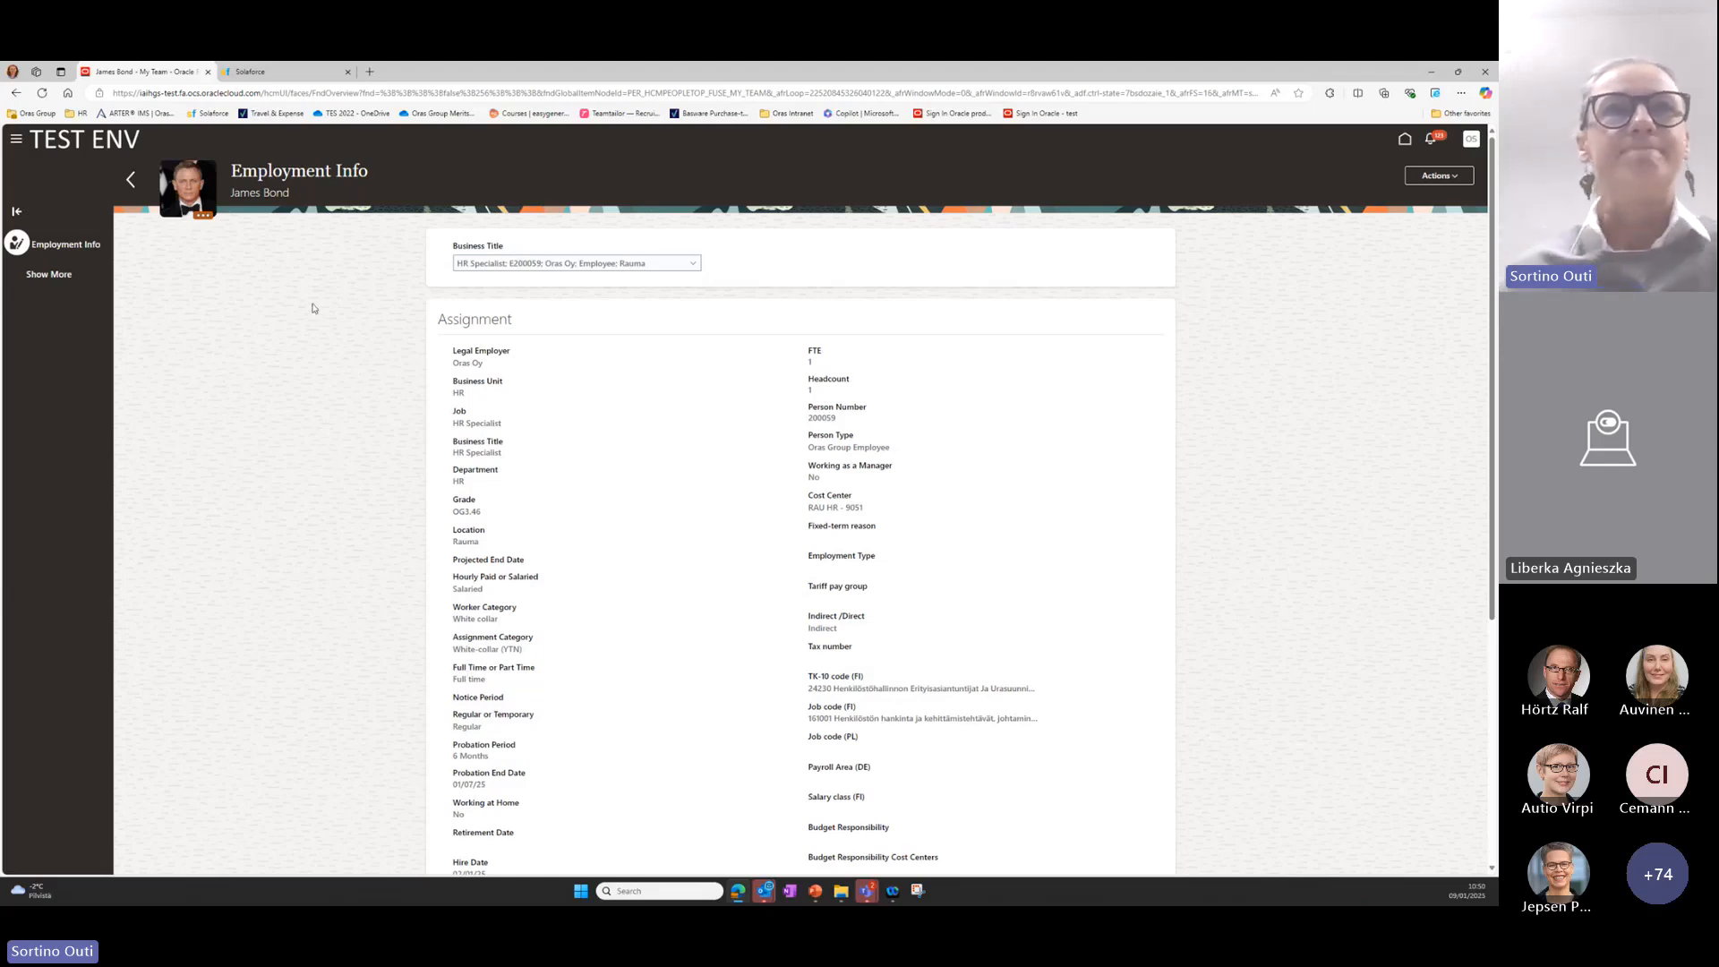
click(45, 280)
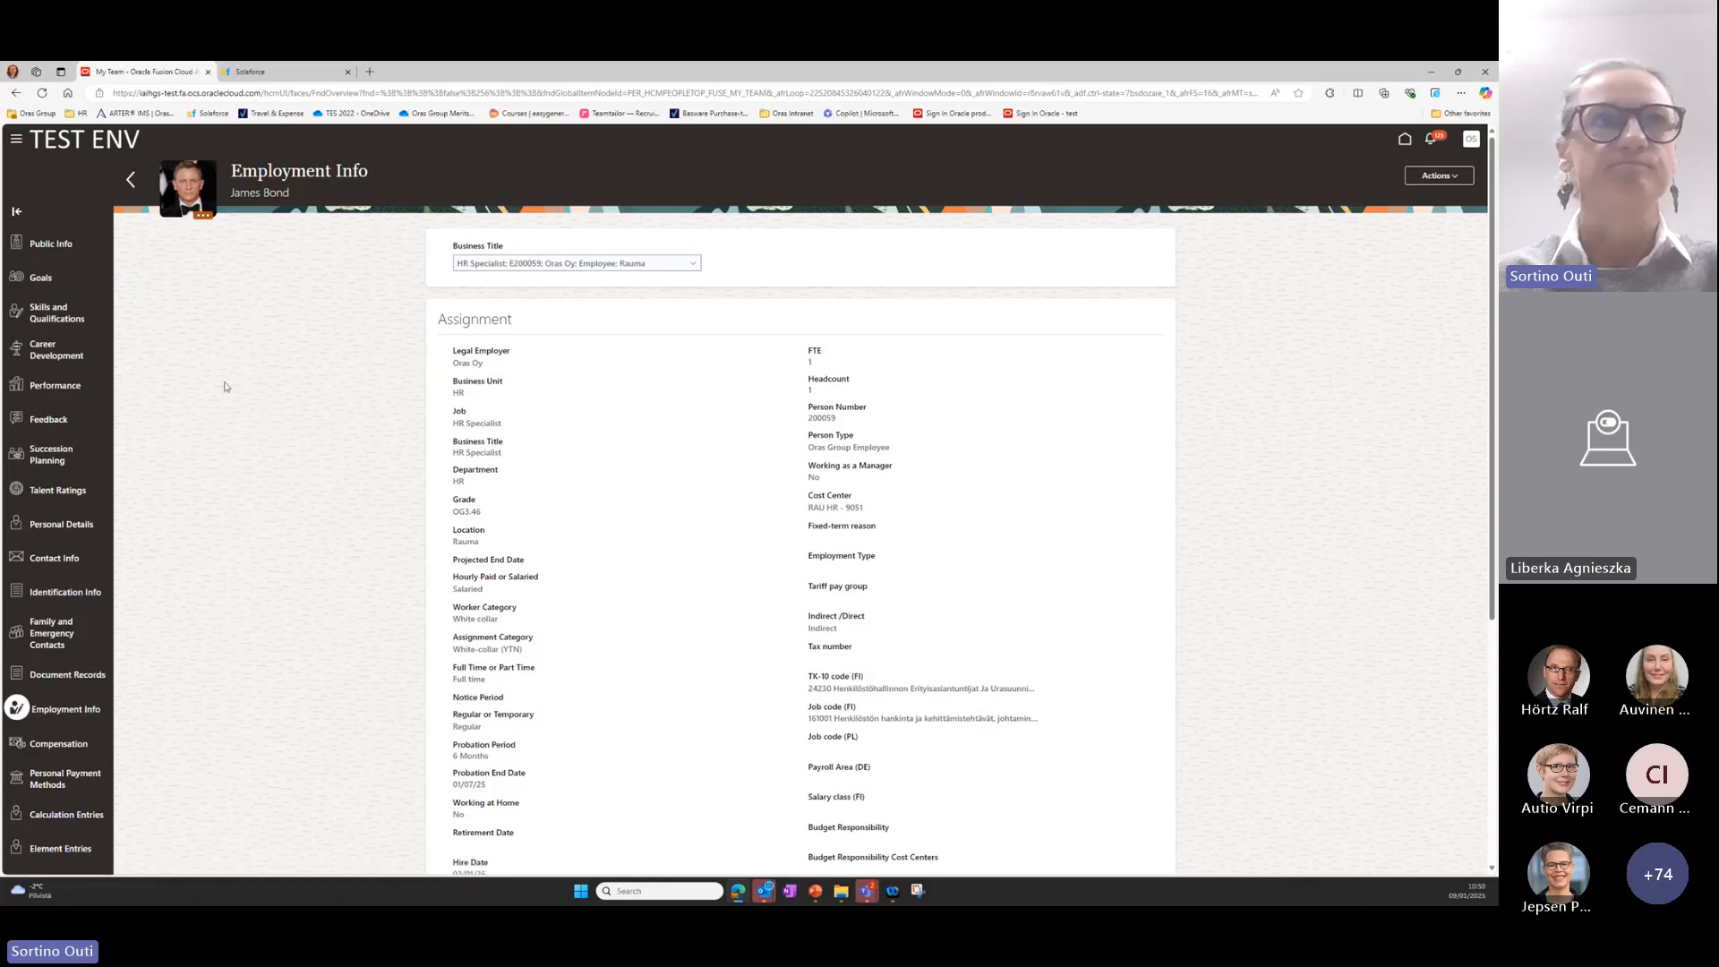
click(41, 279)
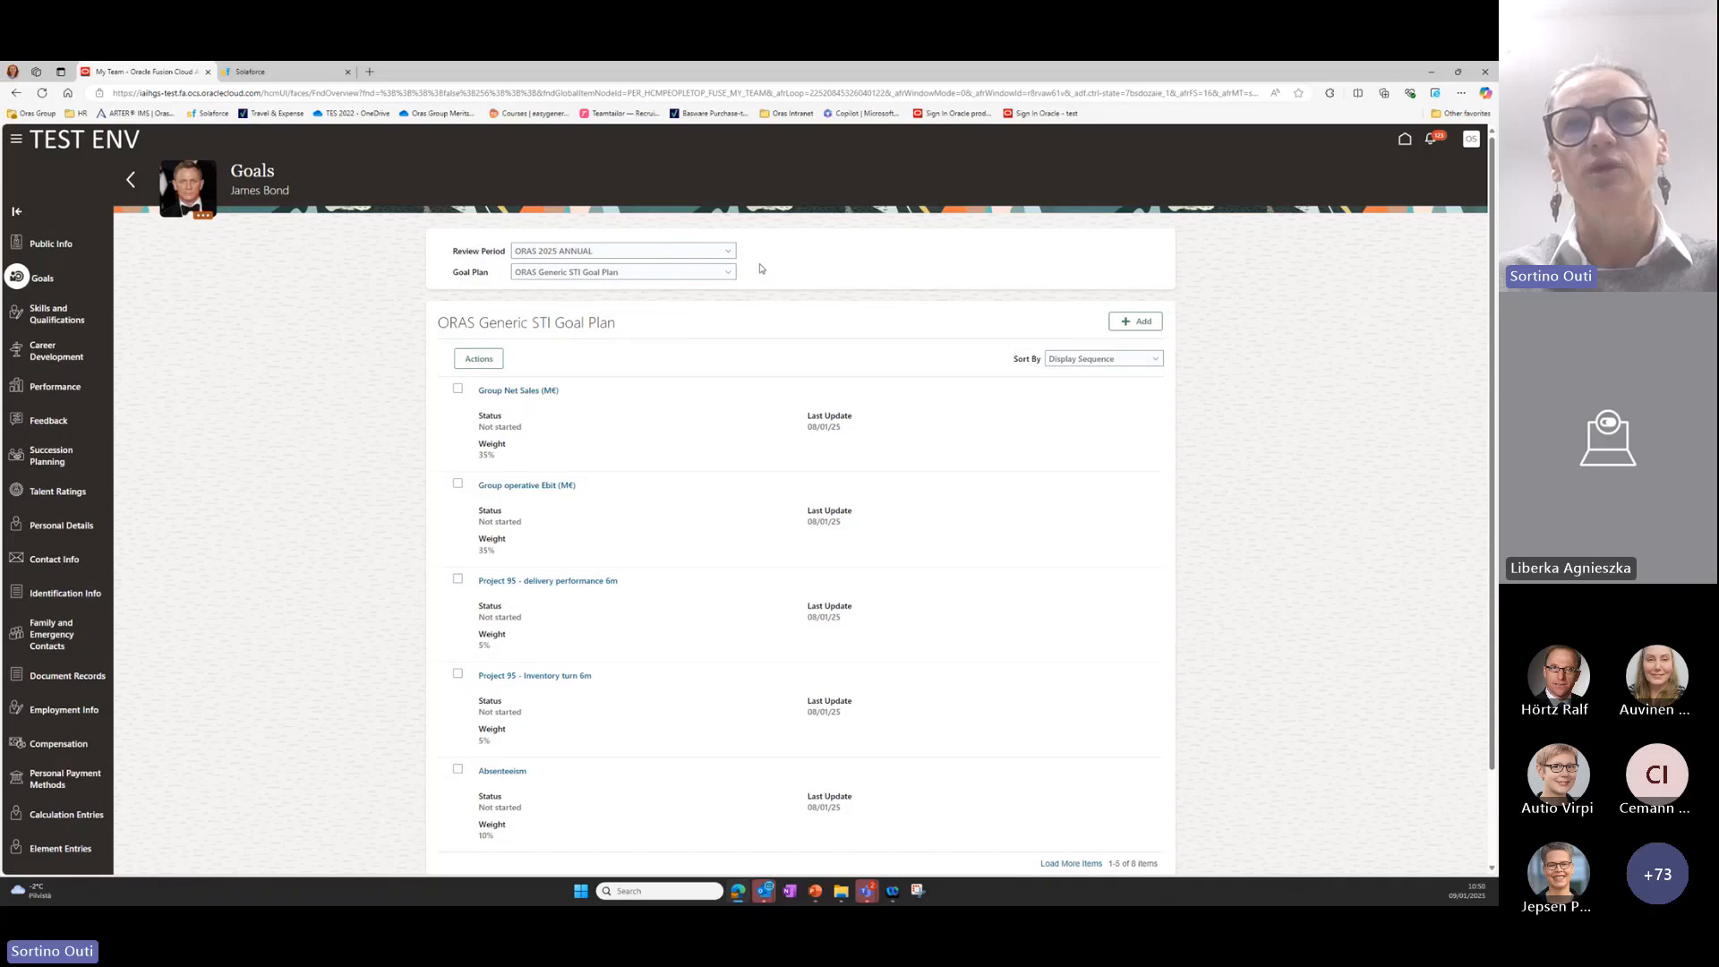
Select the ORAS 2025 ANNUAL review period and switch the goal plan to ORAS Individual Goal Plan.
click(730, 254)
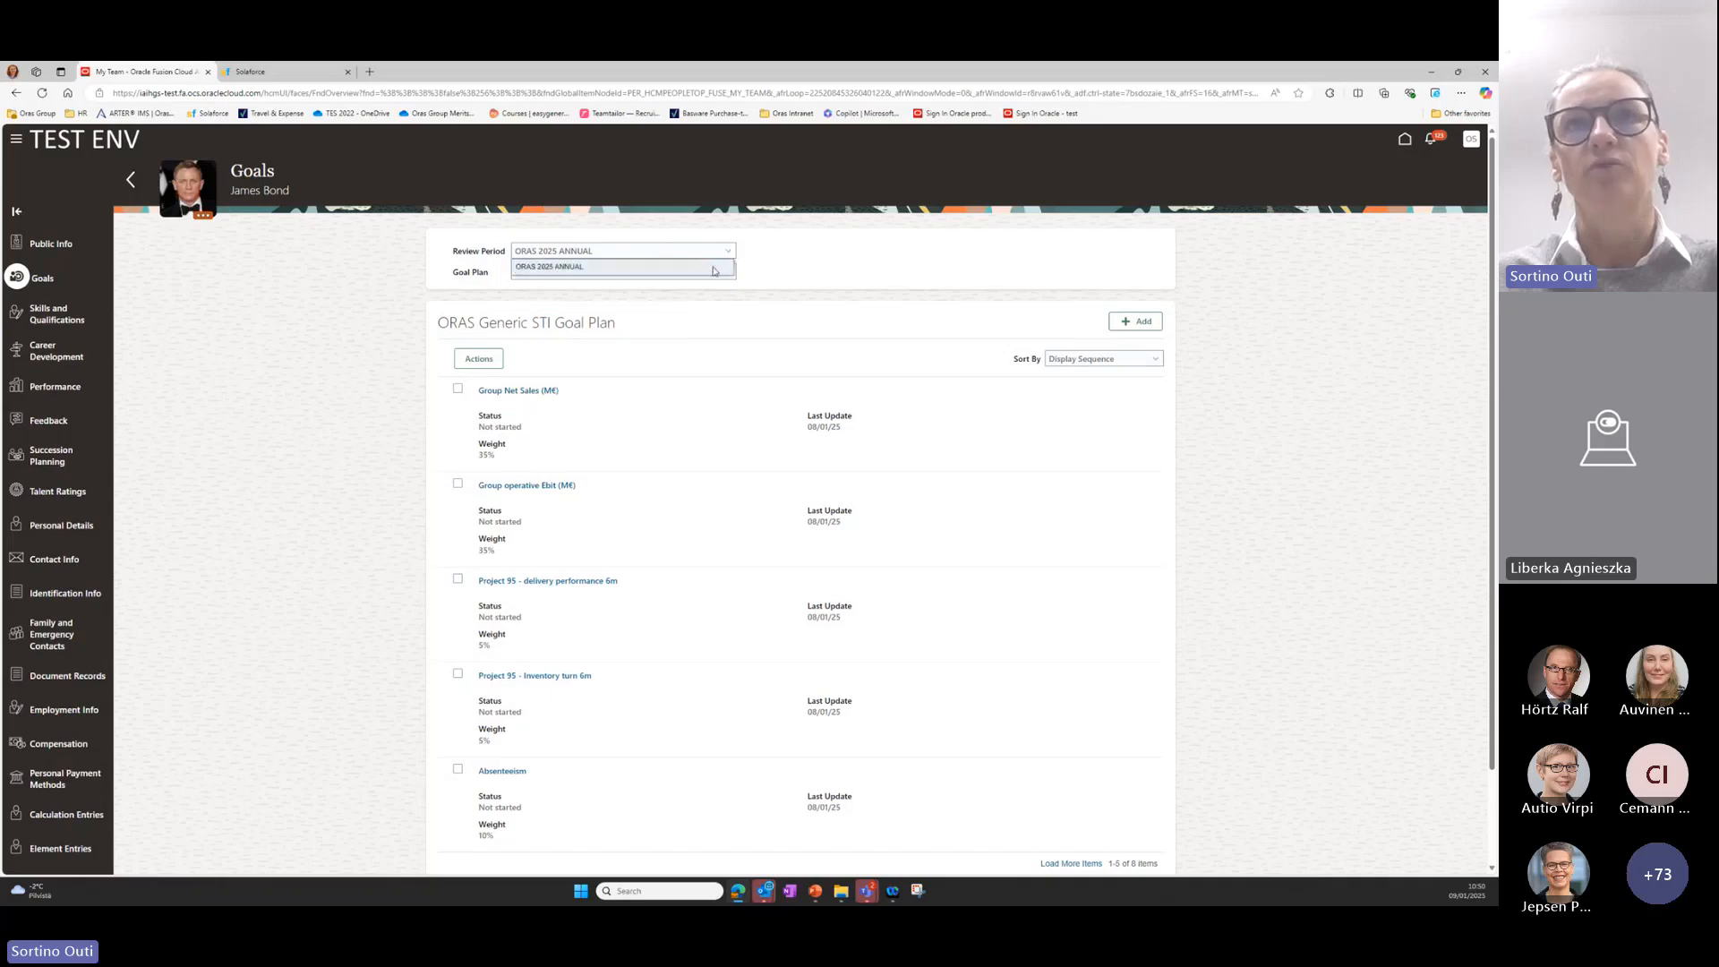
click(714, 268)
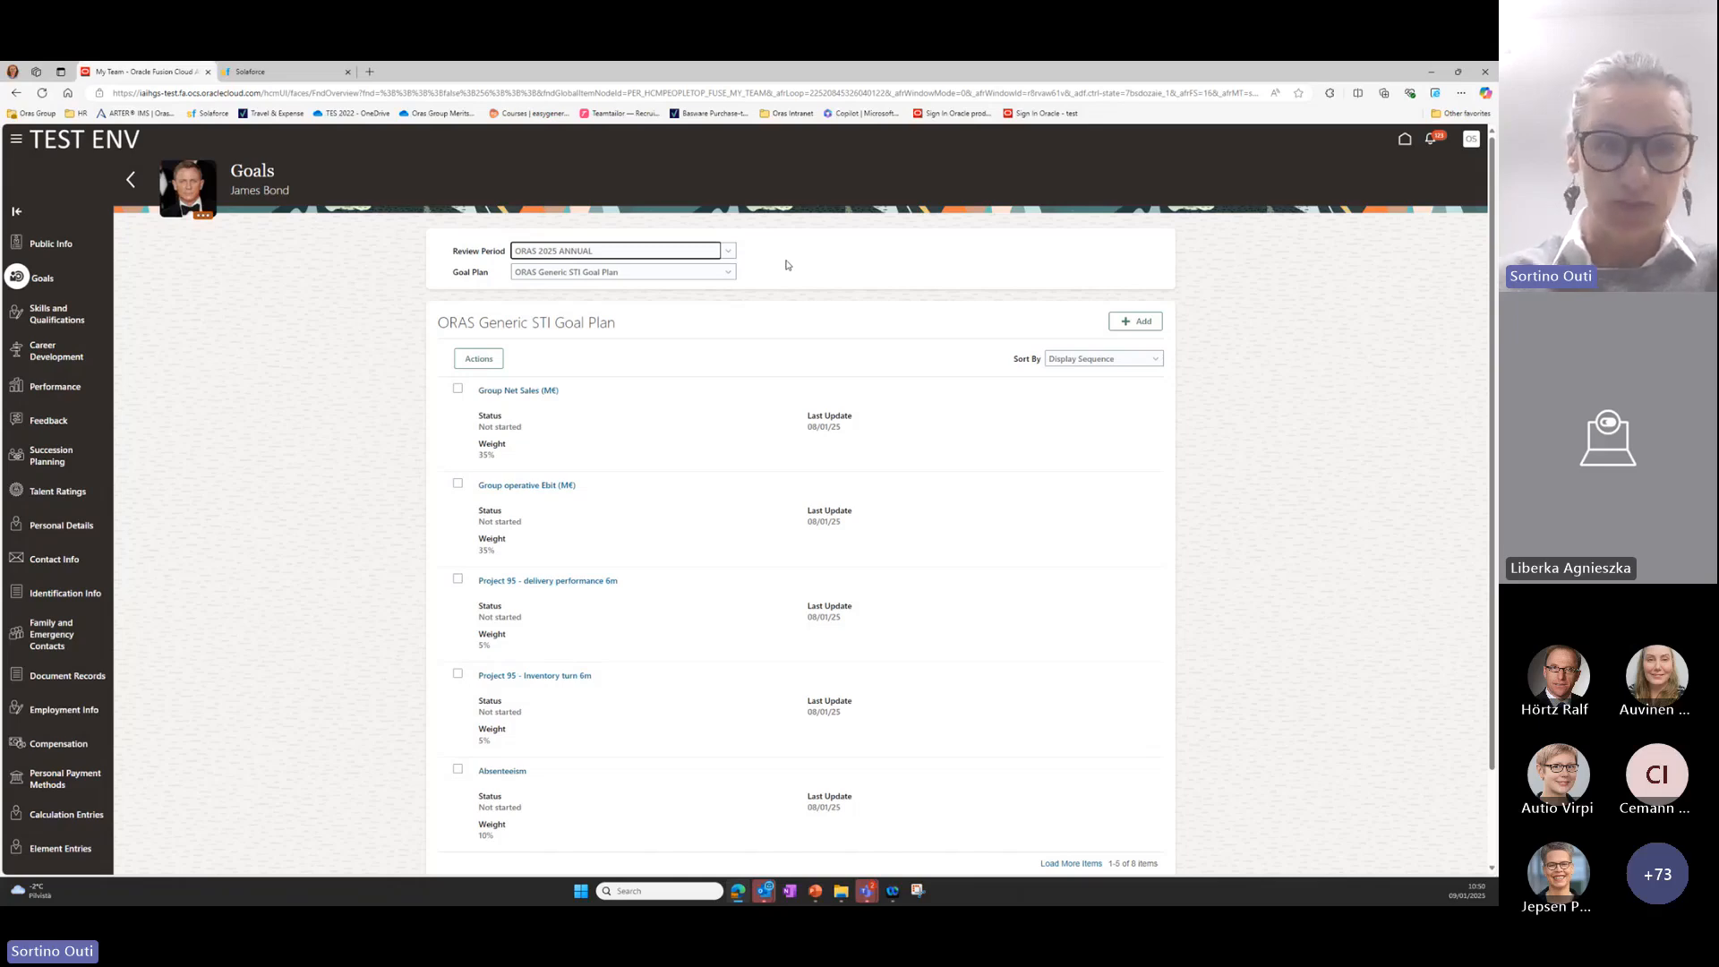
click(728, 272)
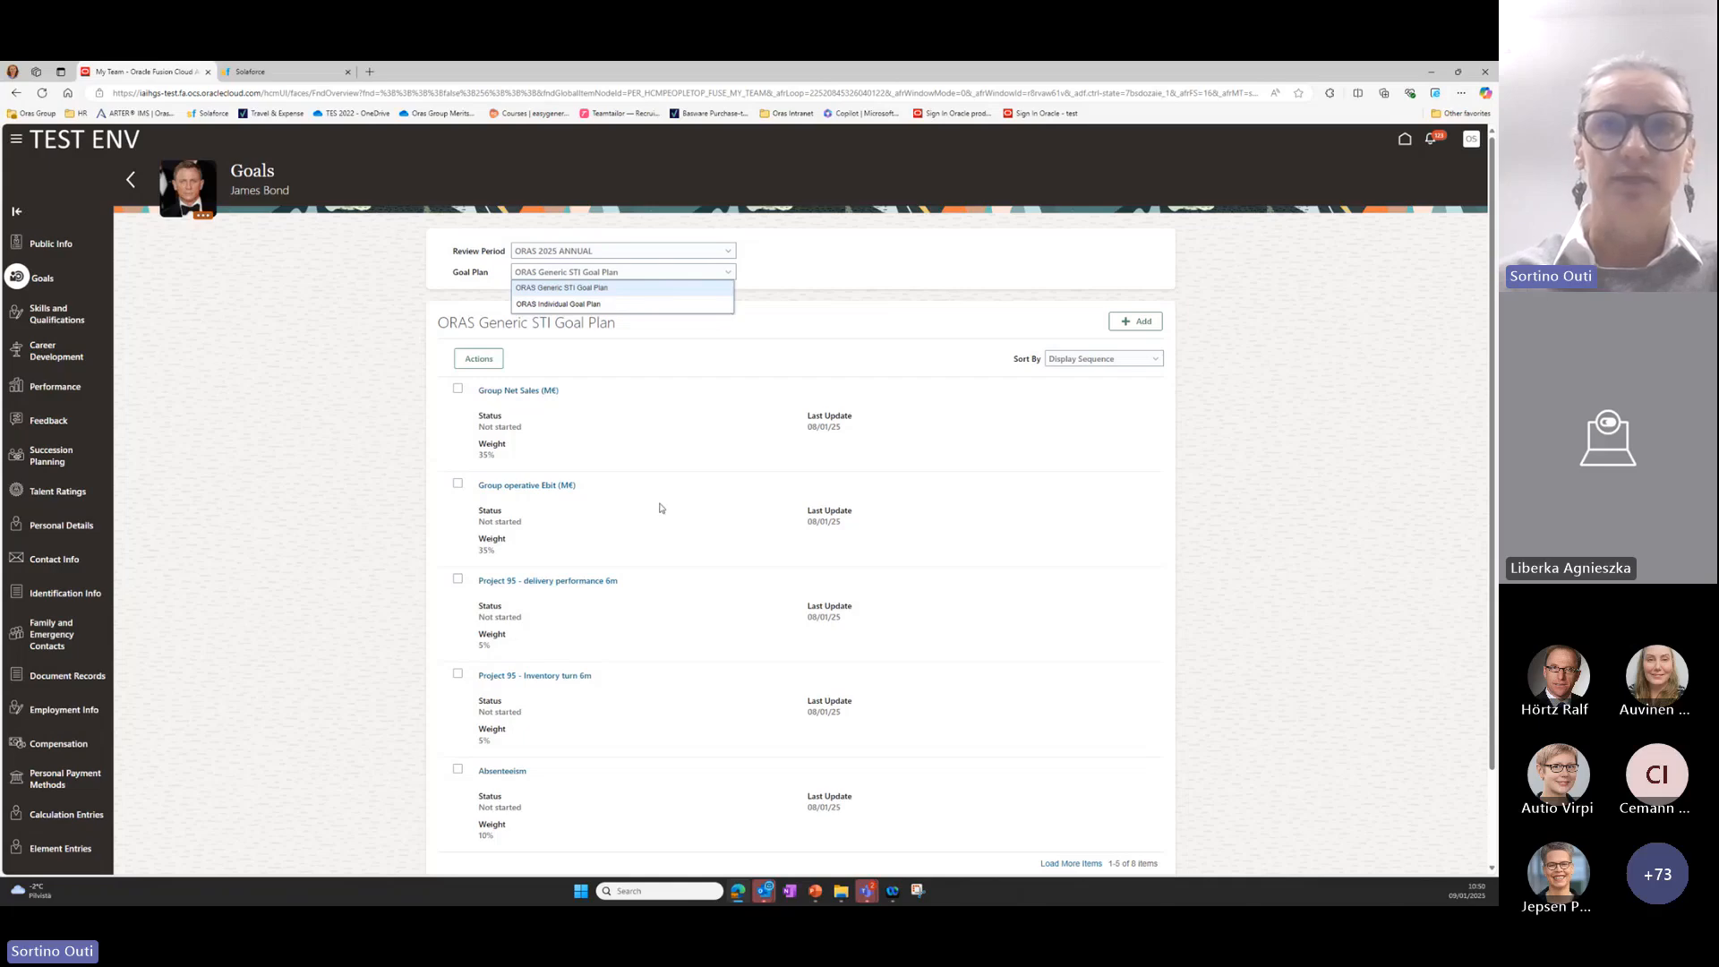
click(662, 448)
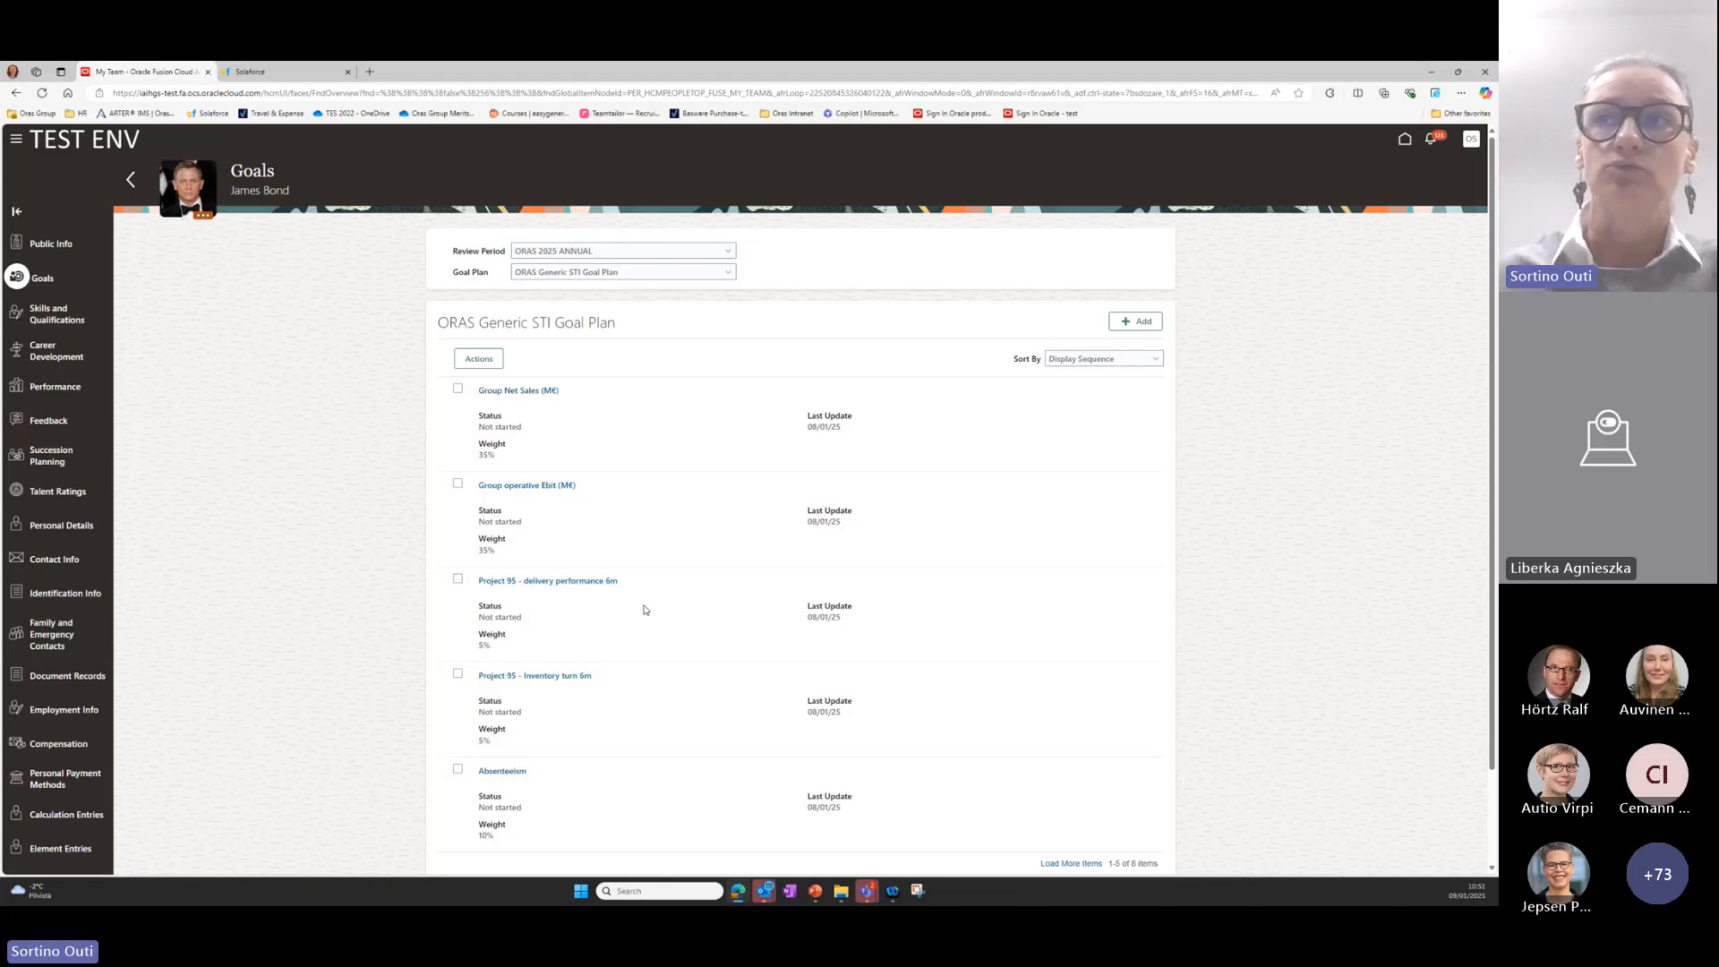
click(730, 276)
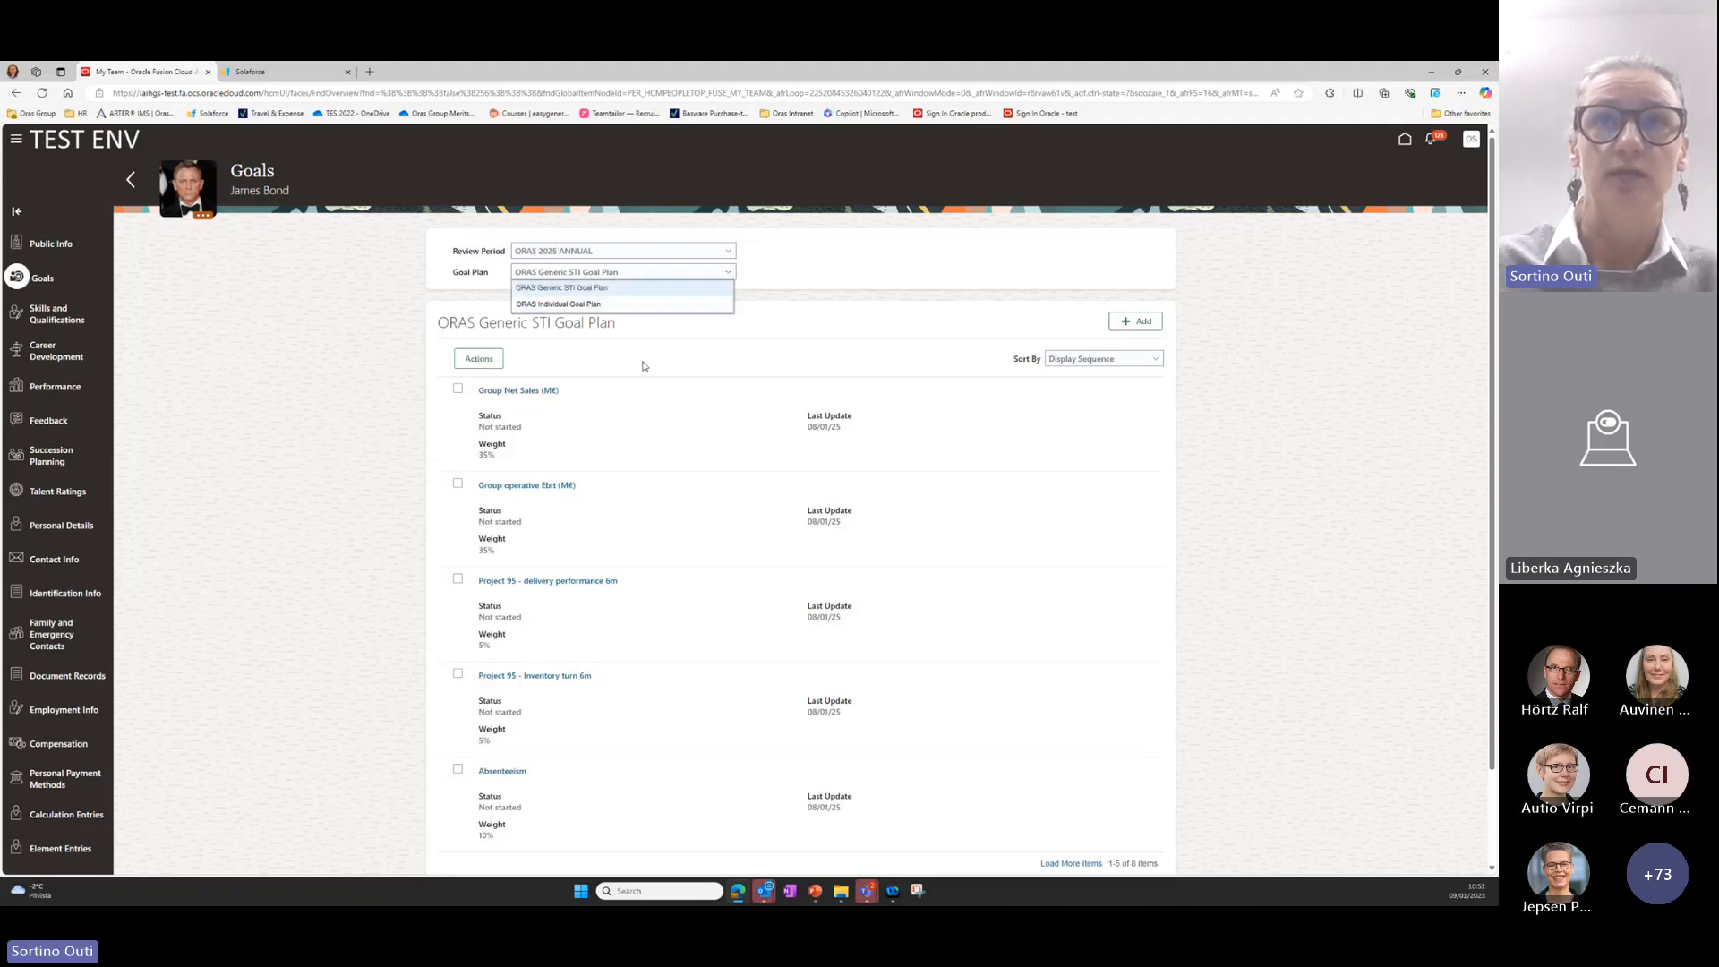
click(635, 404)
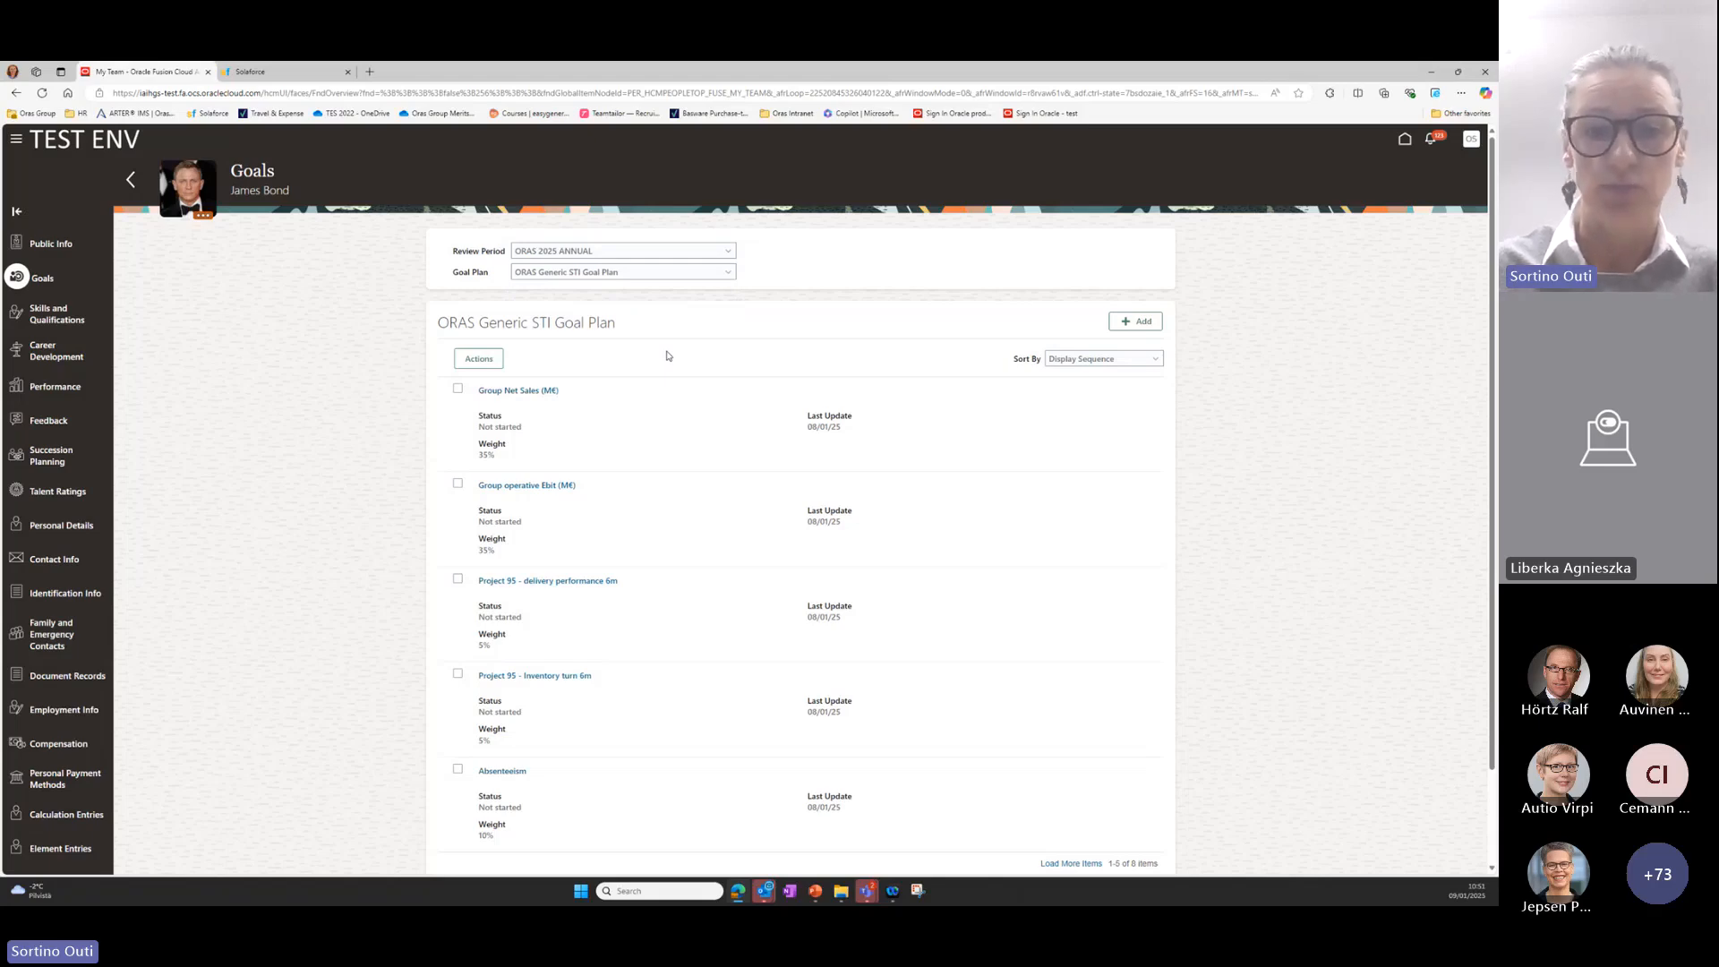
click(727, 279)
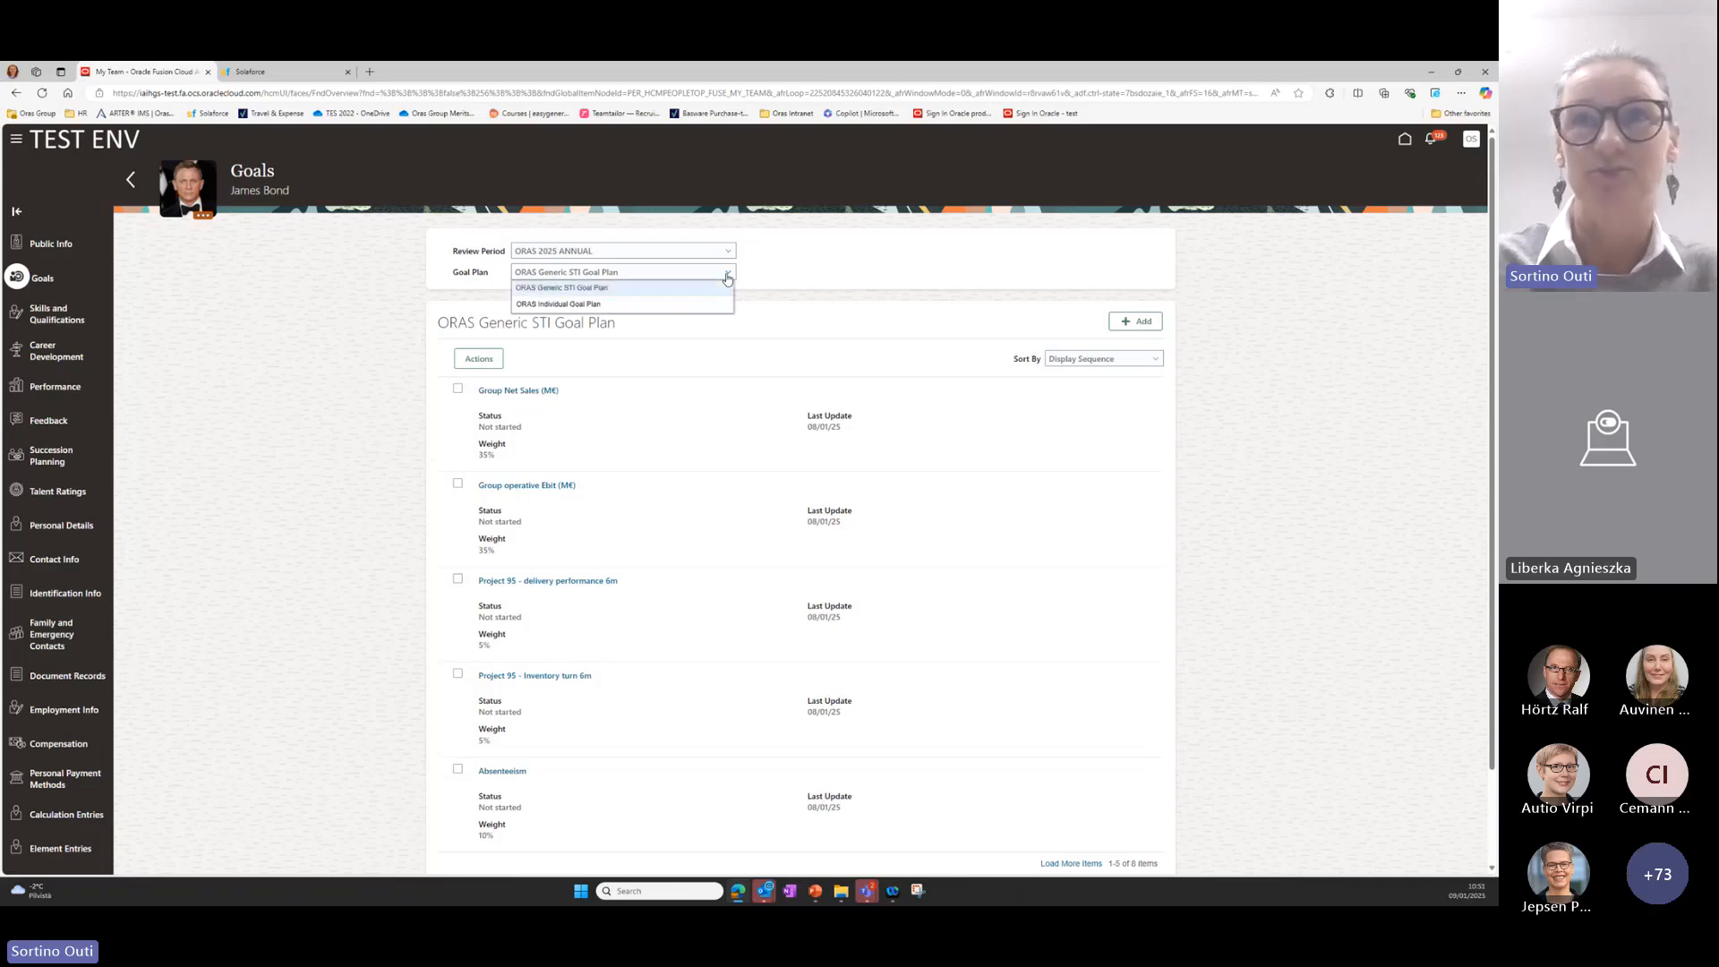
click(691, 304)
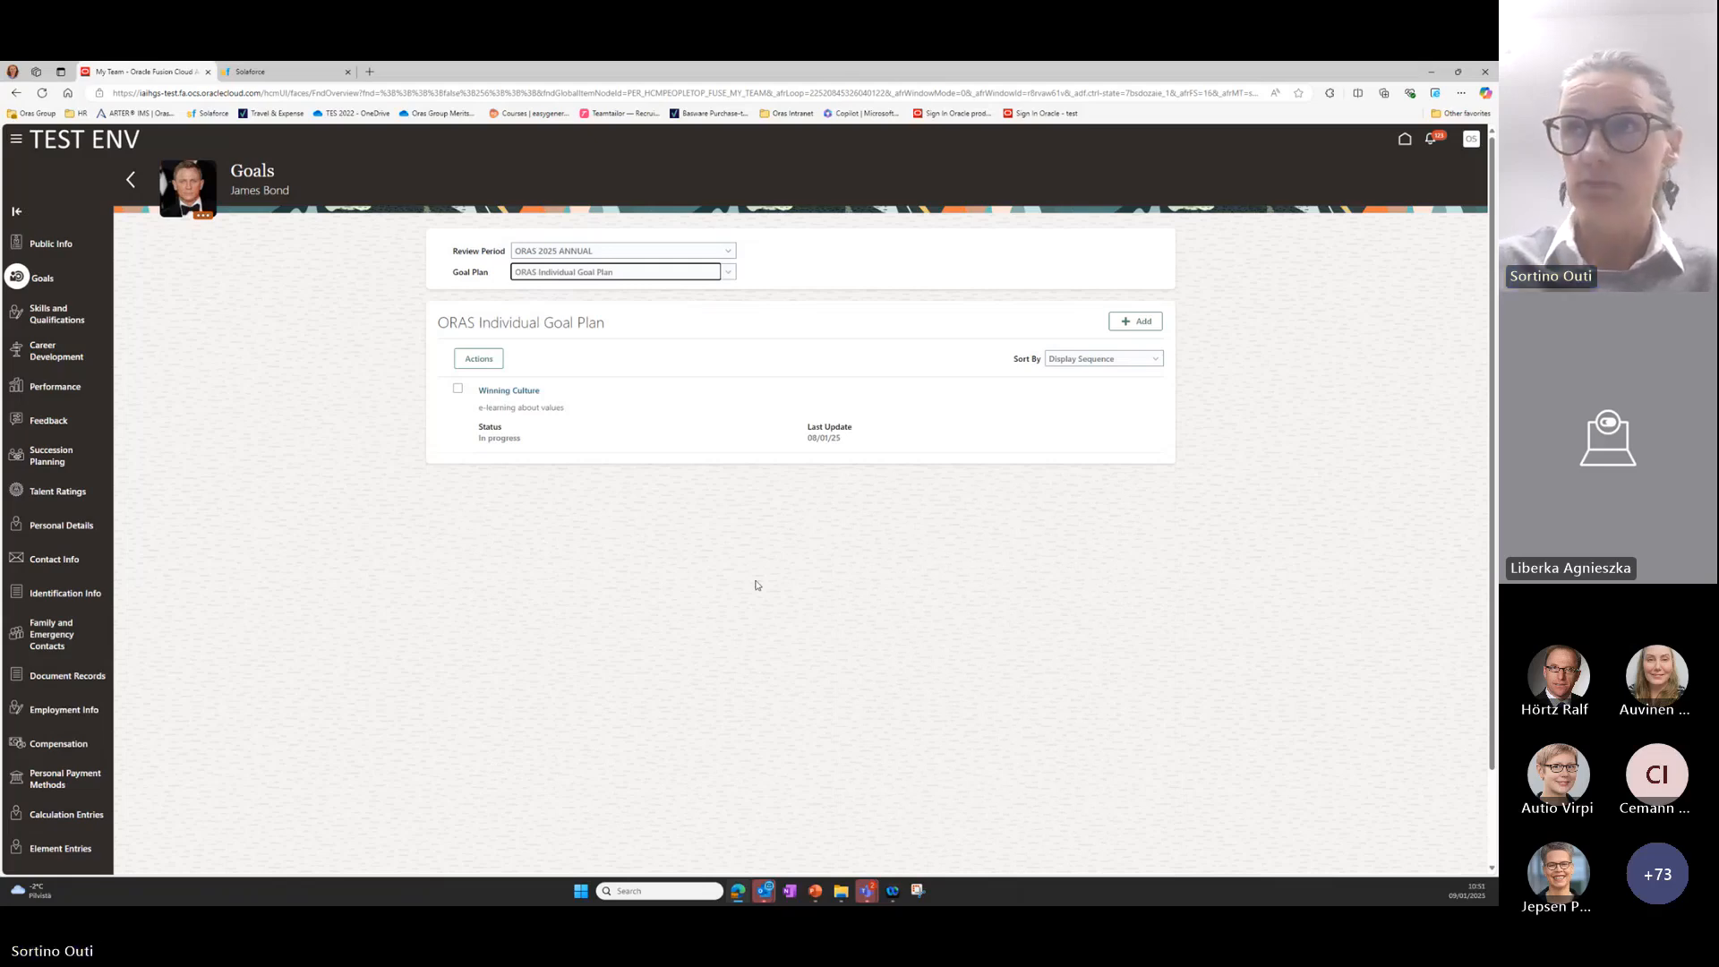
Start a new goal in the individual goal plan, named "Test goal" with the description "xxxx".
click(1140, 318)
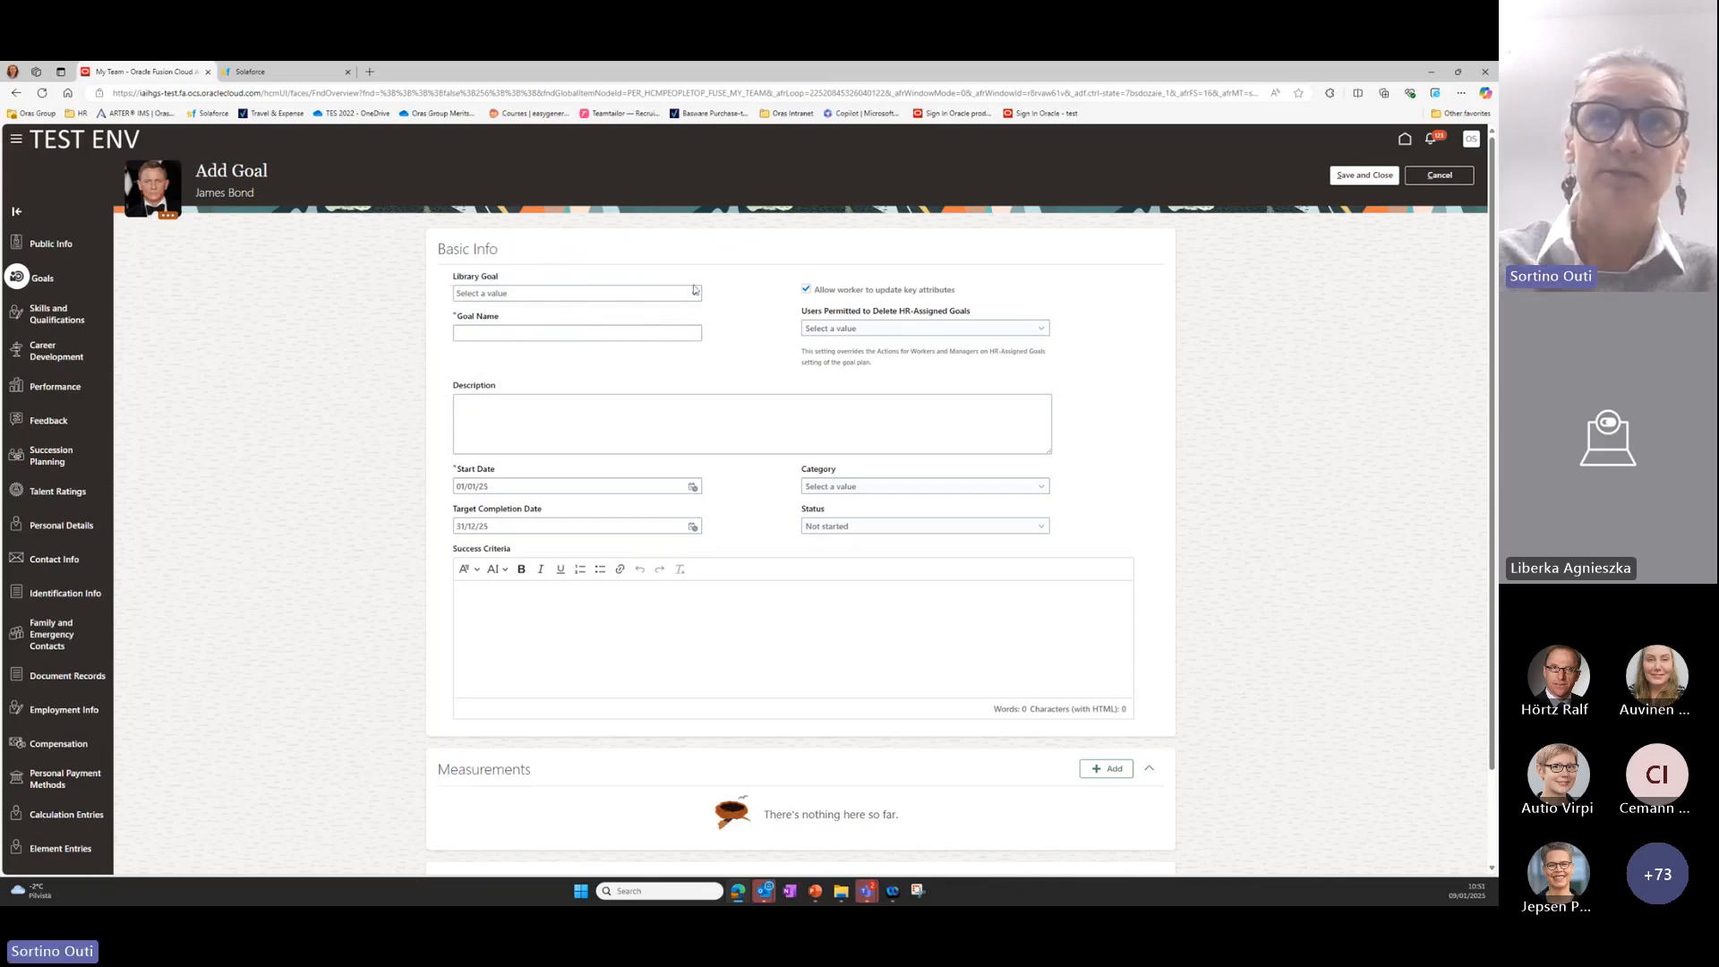
click(695, 293)
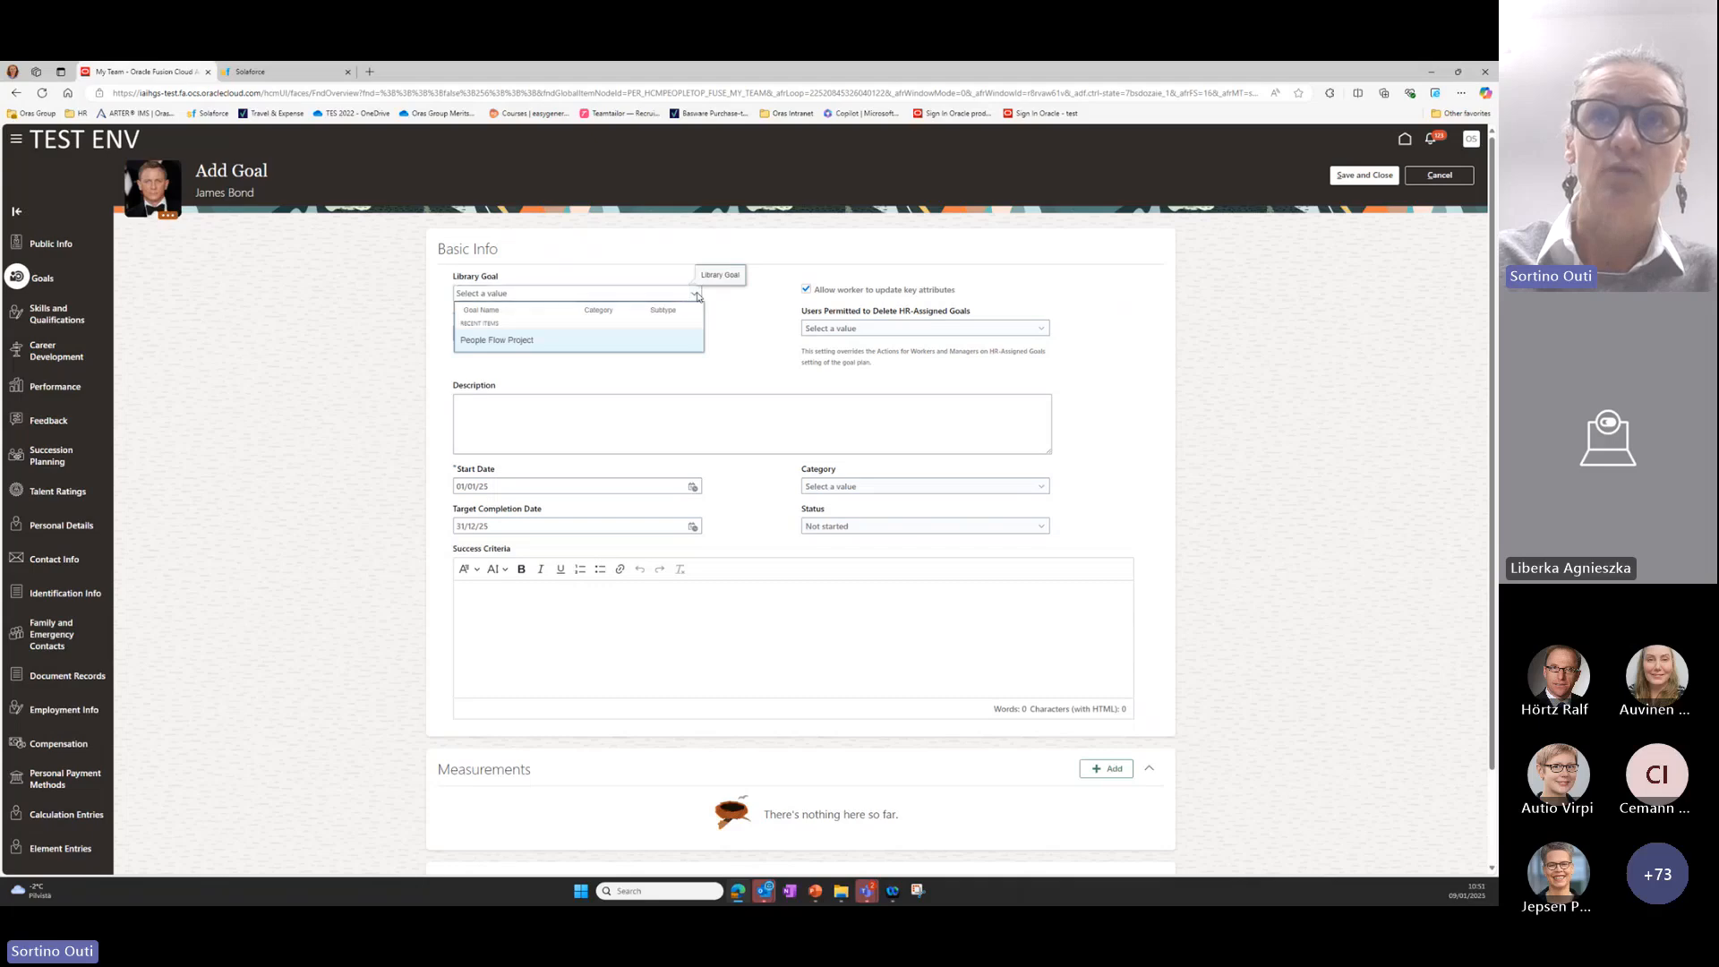
click(725, 298)
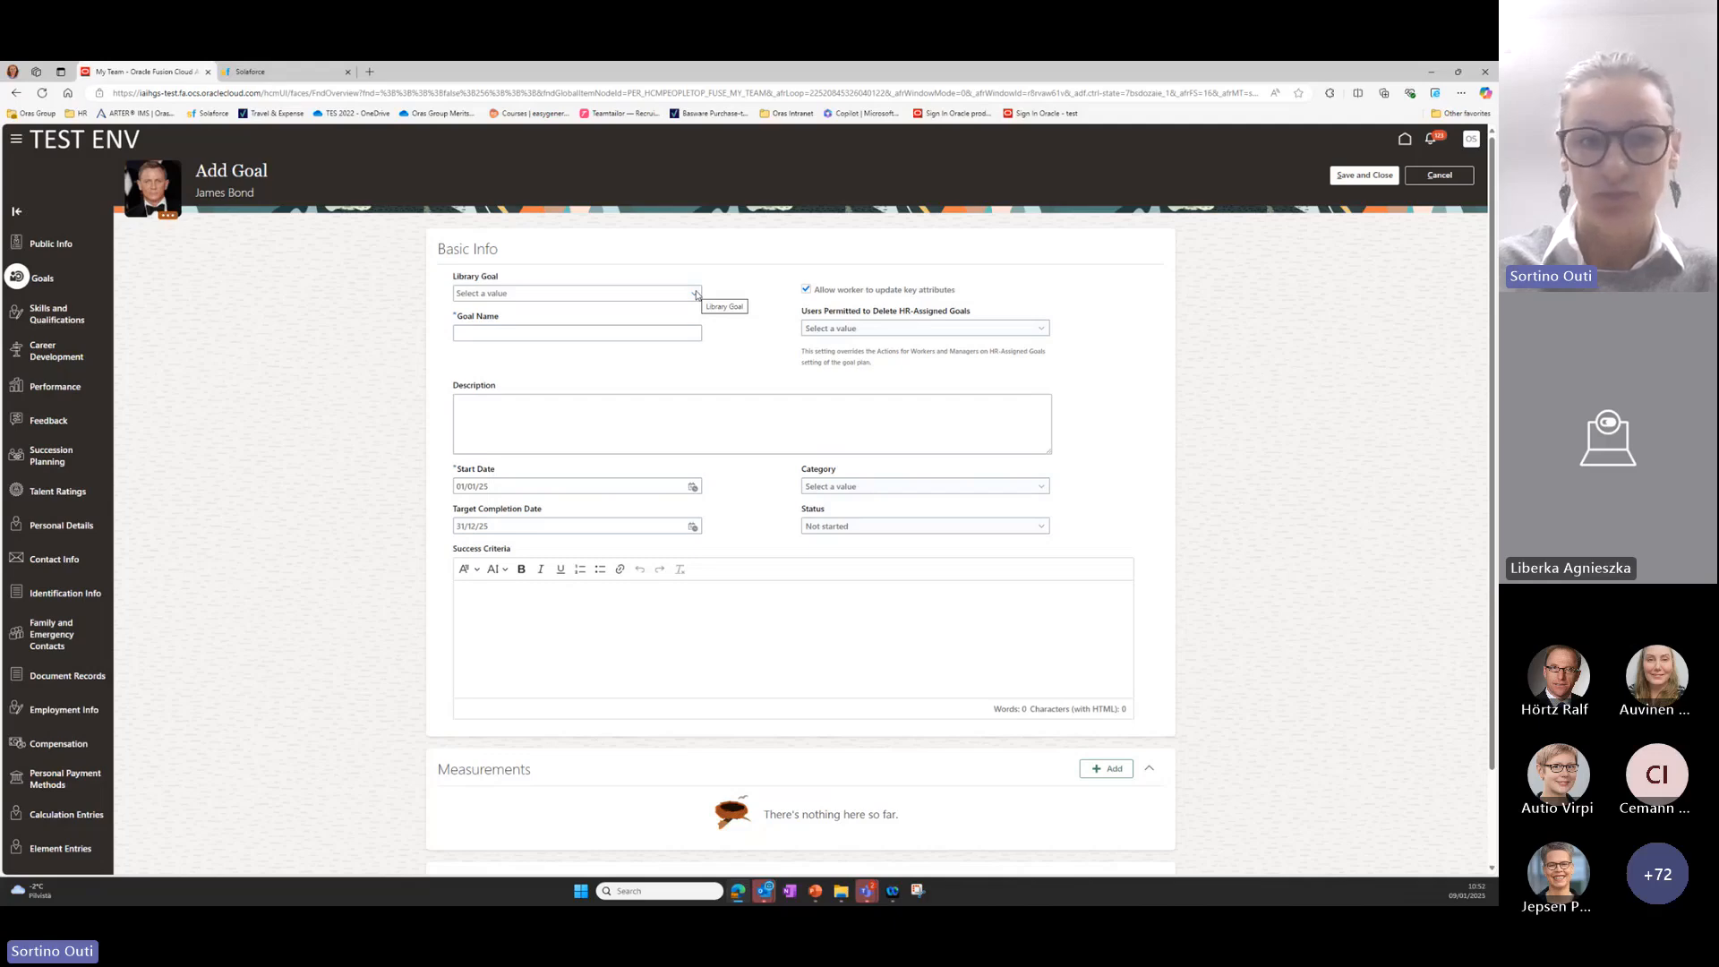
click(617, 333)
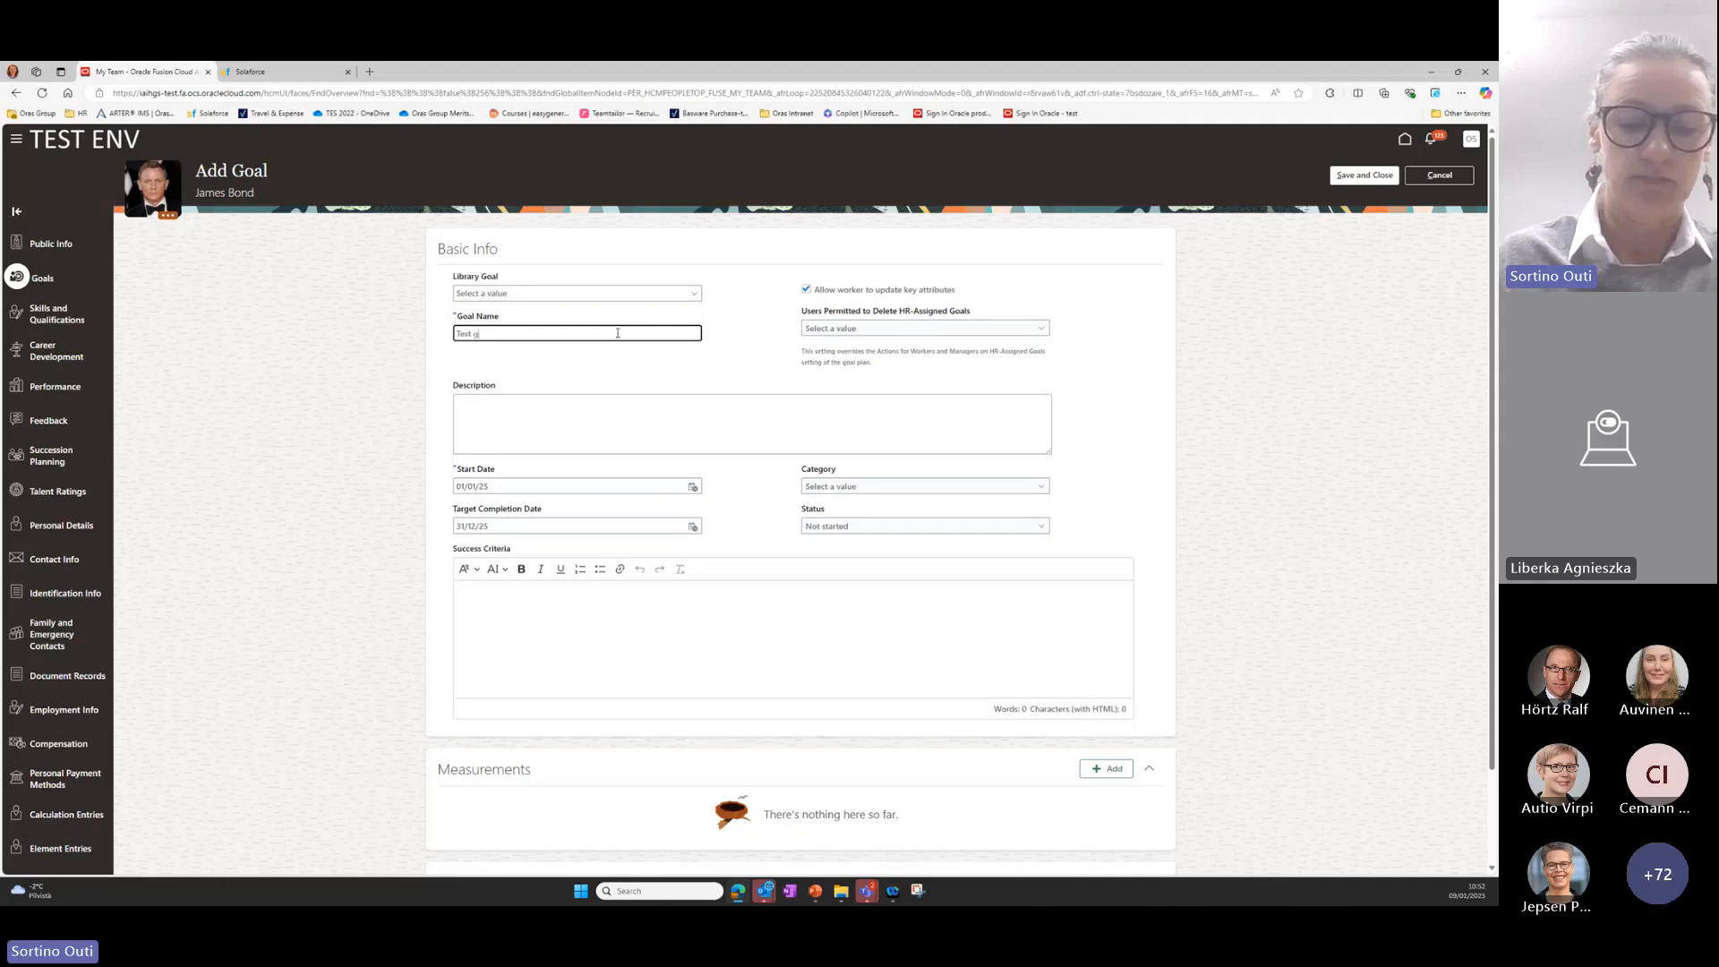
click(543, 406)
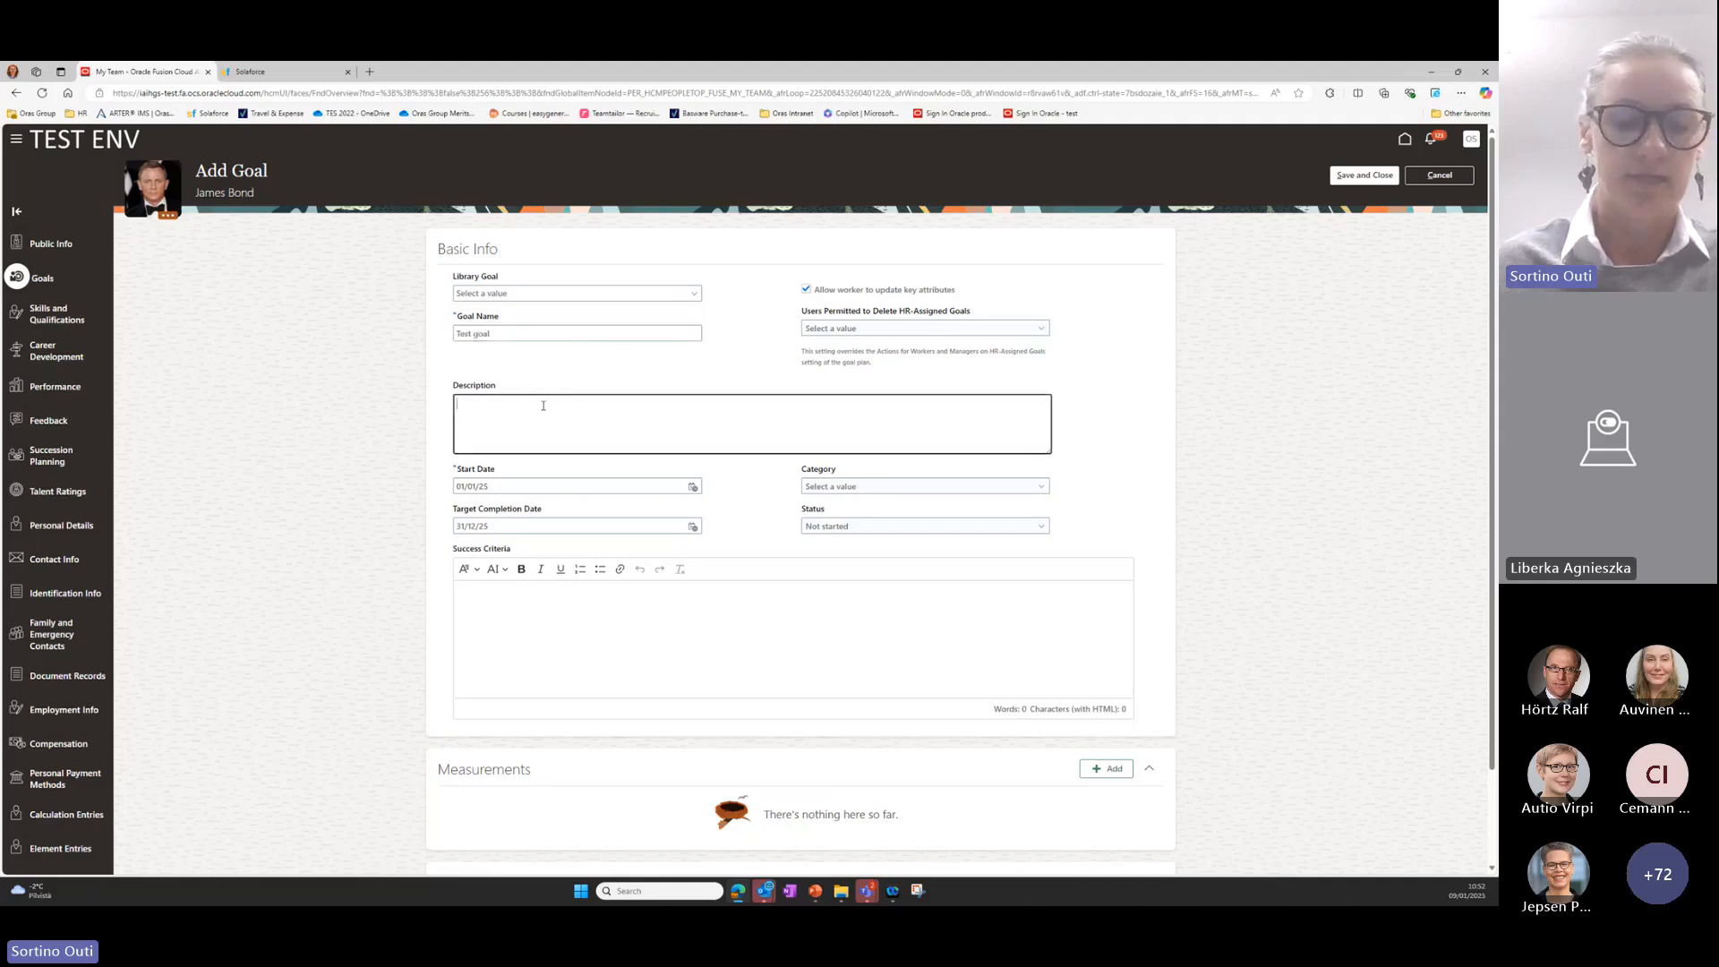
text(xxxx)
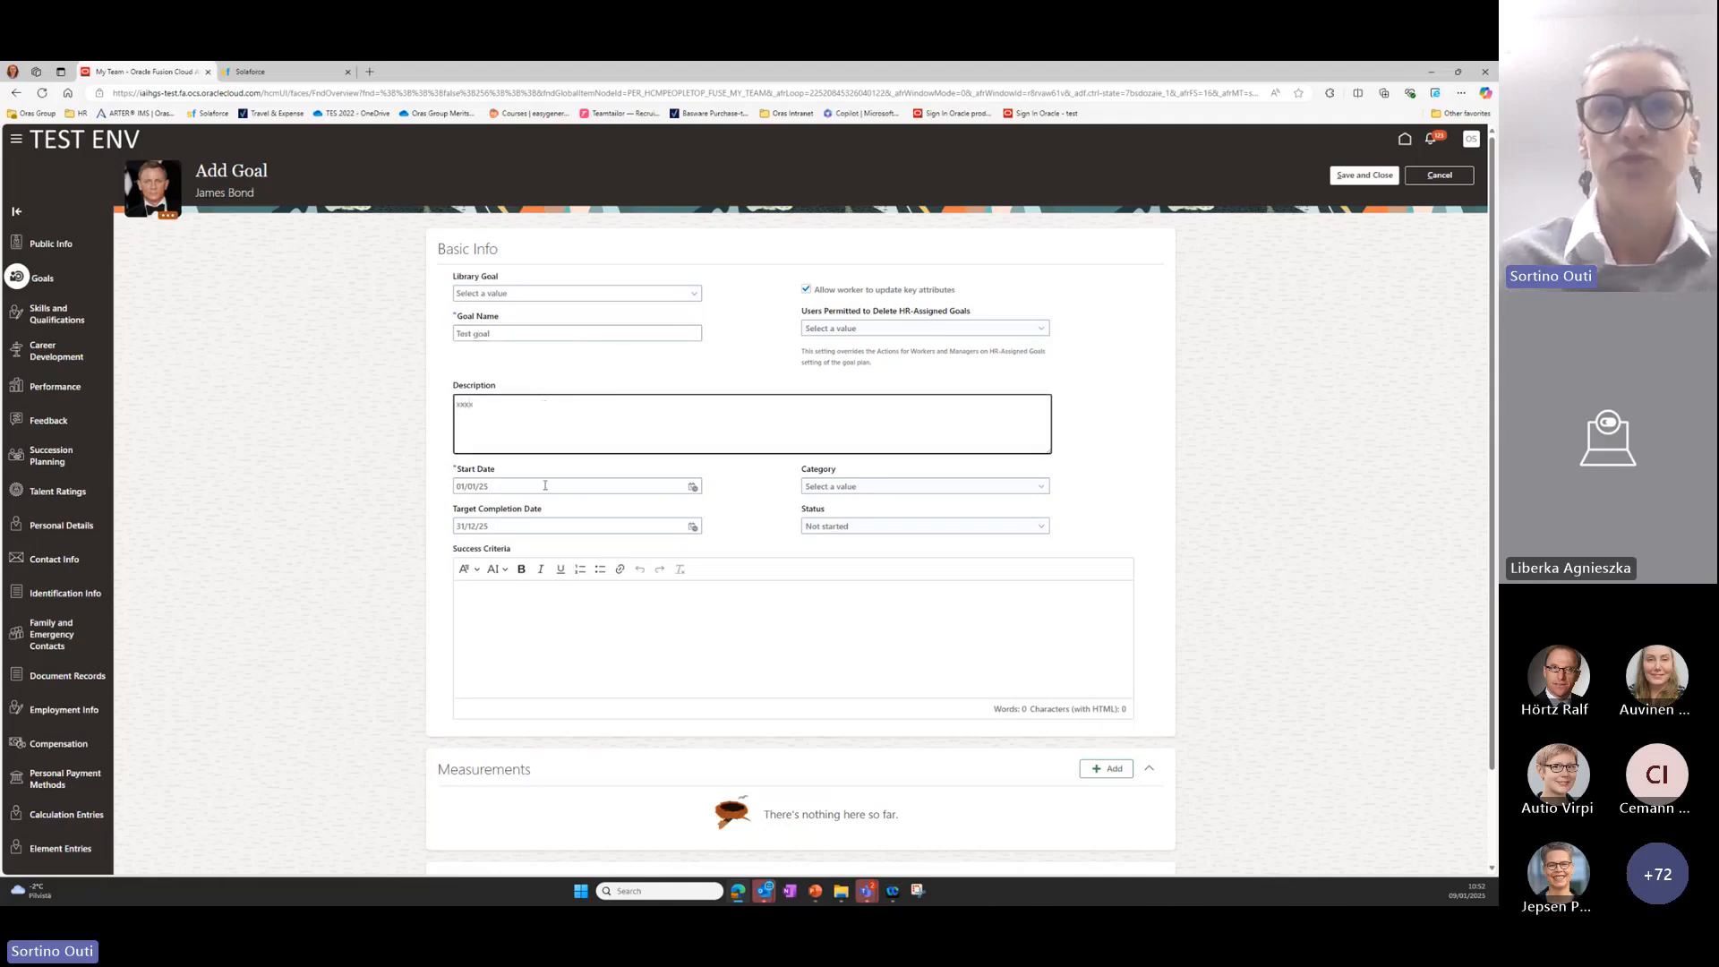
Set the goal's target completion date to 31/03/26.
click(692, 527)
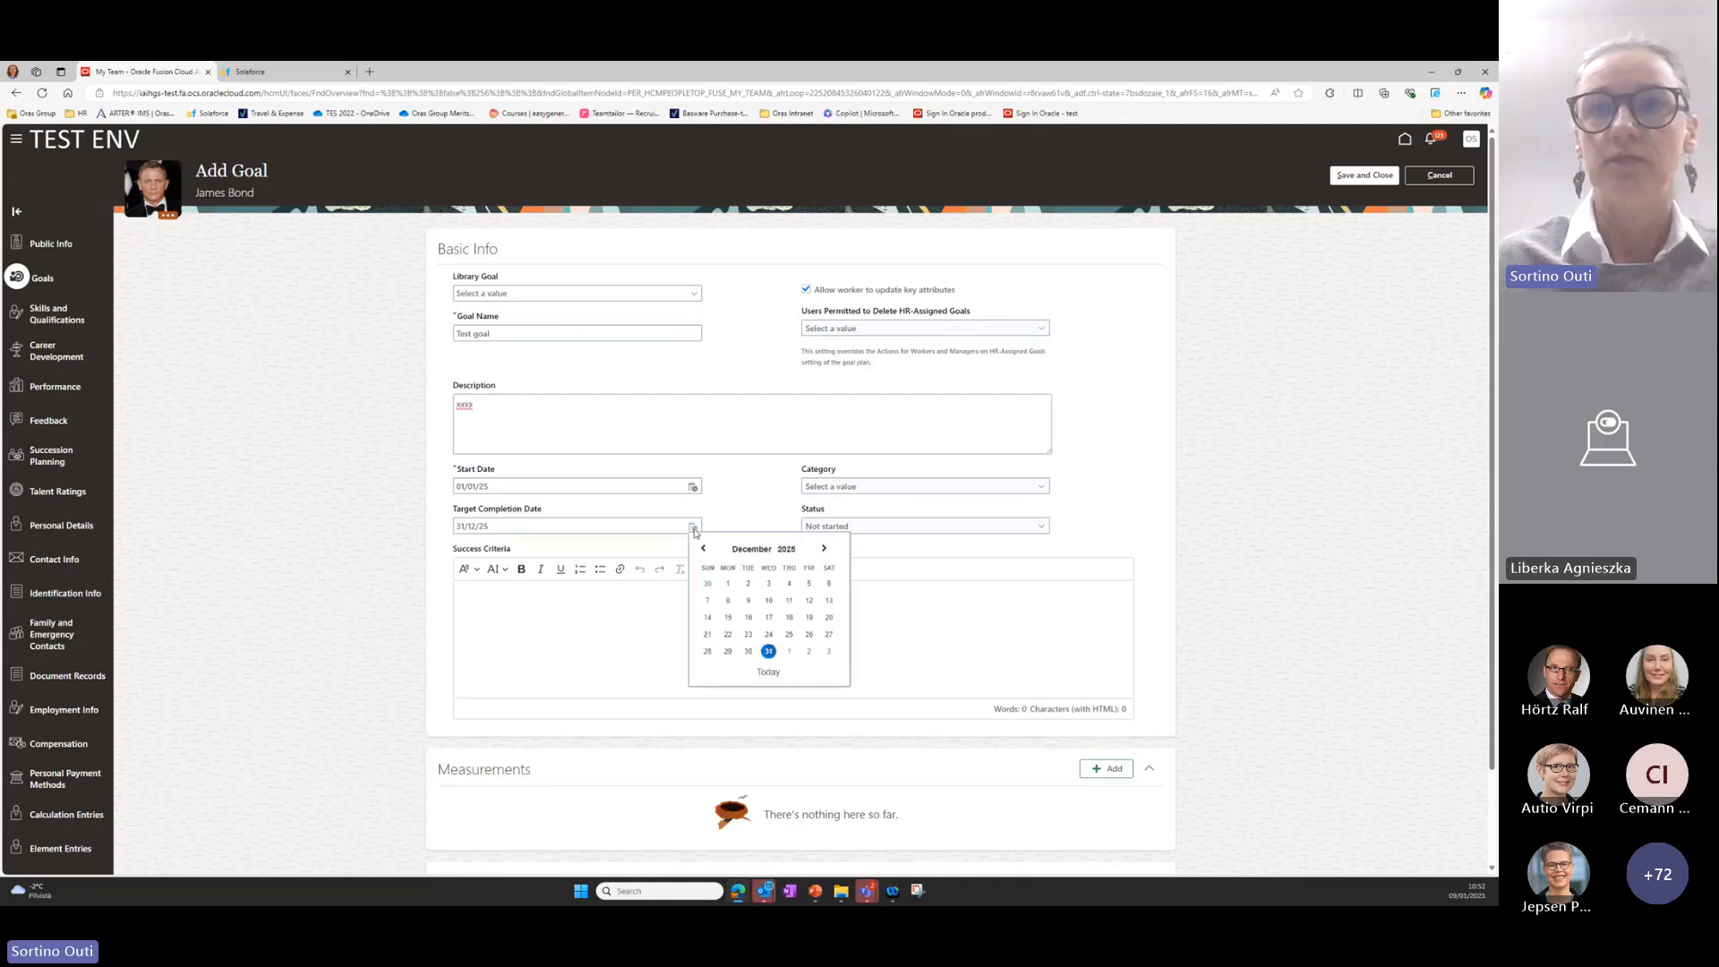
click(824, 548)
click(824, 548)
click(824, 548)
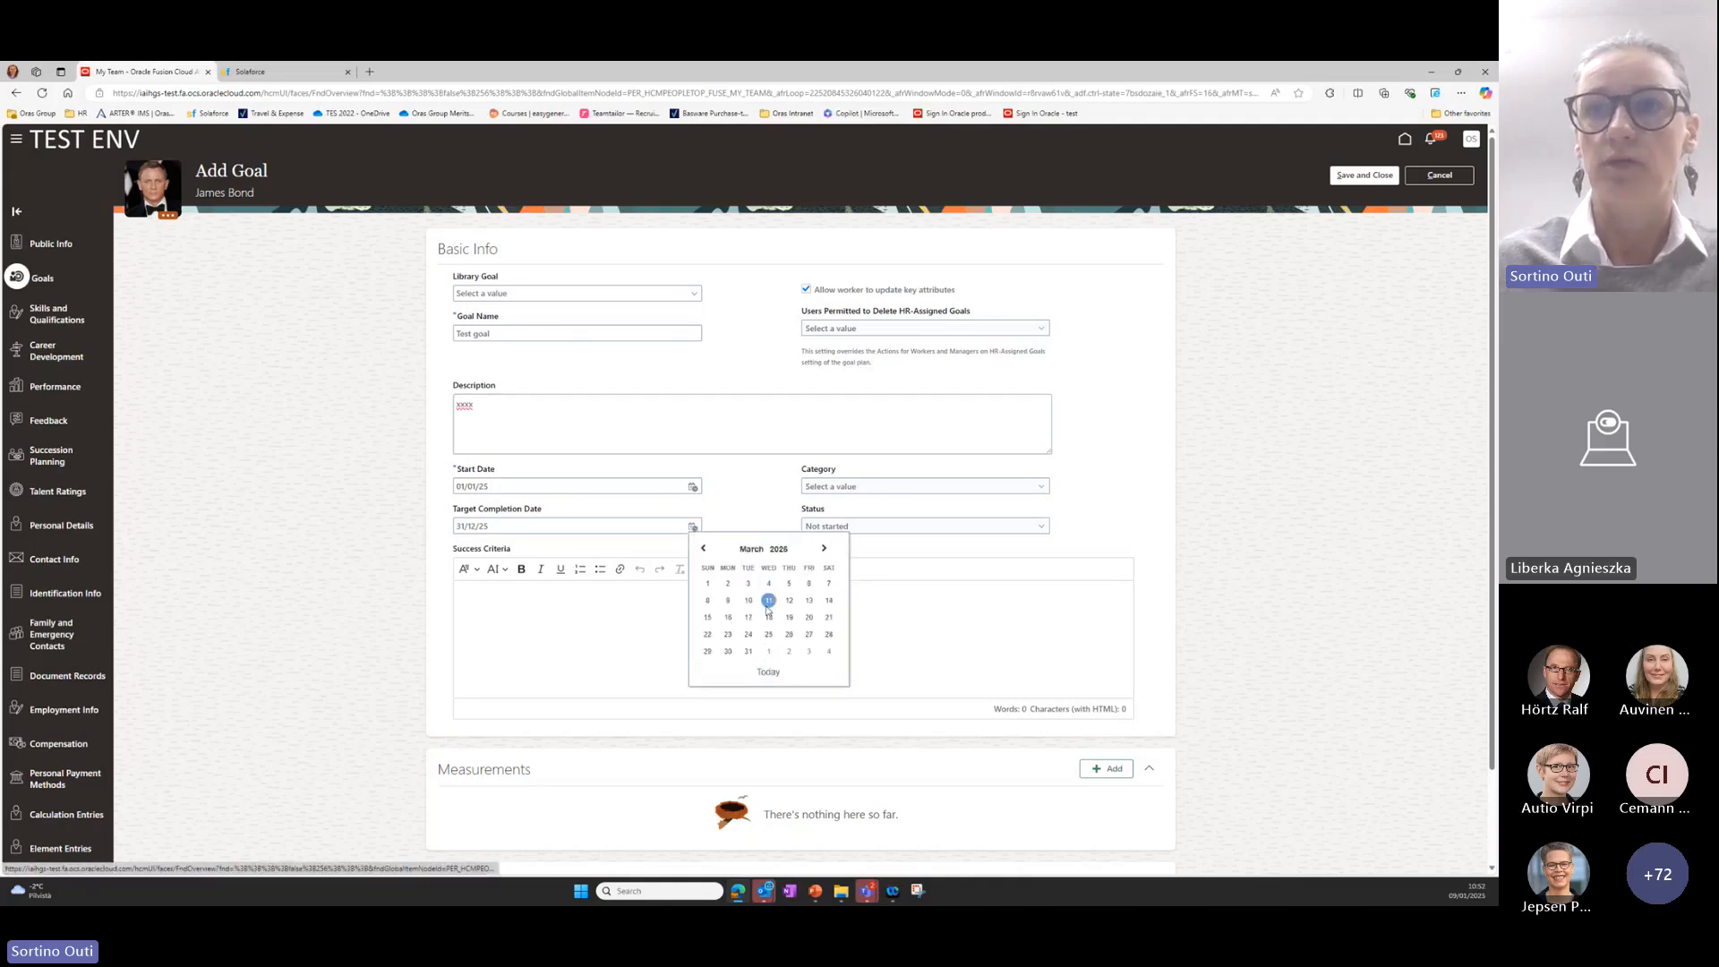
click(749, 652)
Assign the goal to the People category and enter "xxxx" as its success criteria.
click(580, 607)
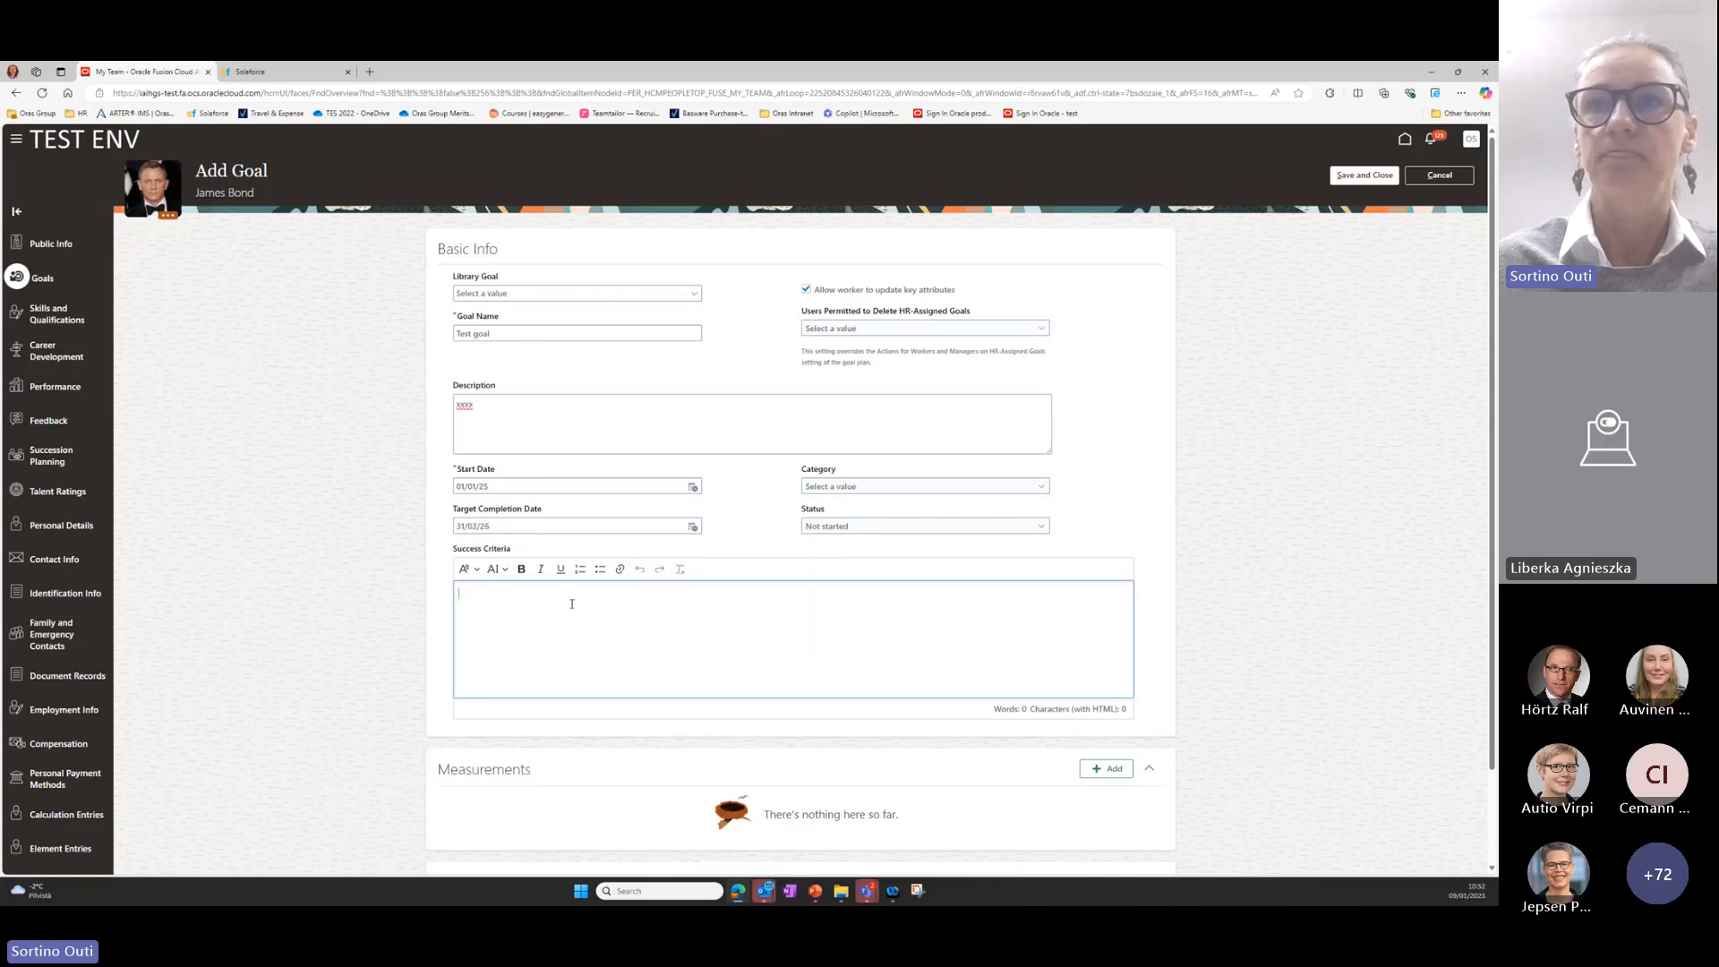
click(1041, 486)
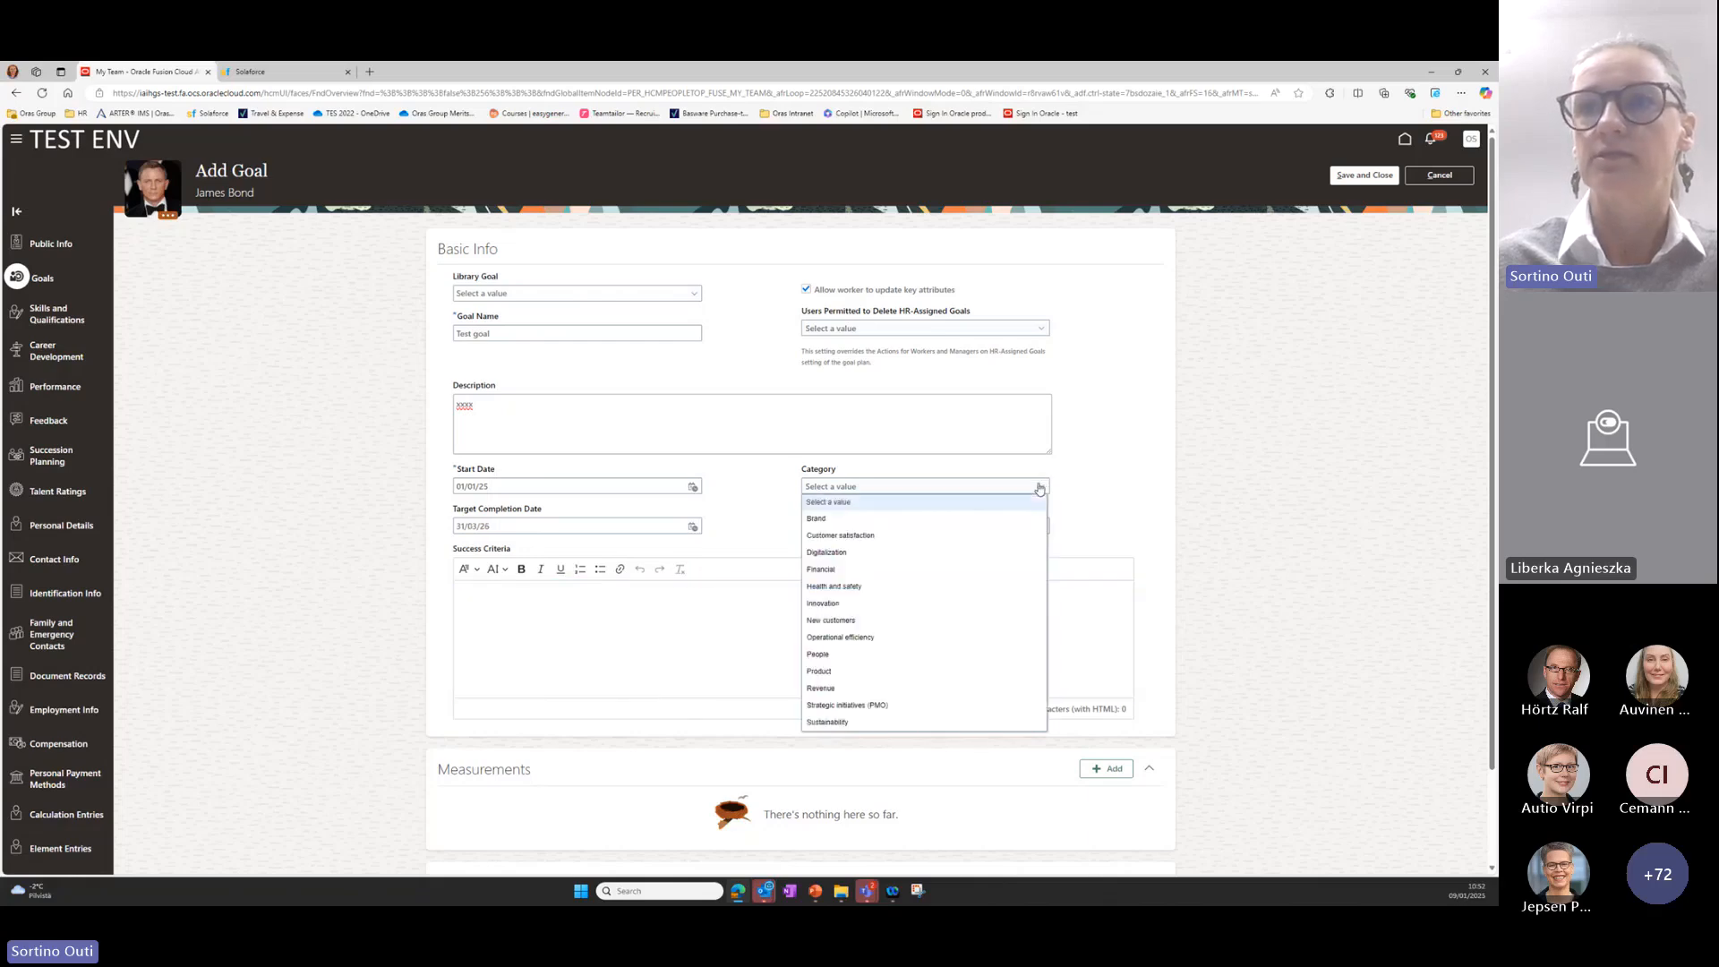
click(819, 654)
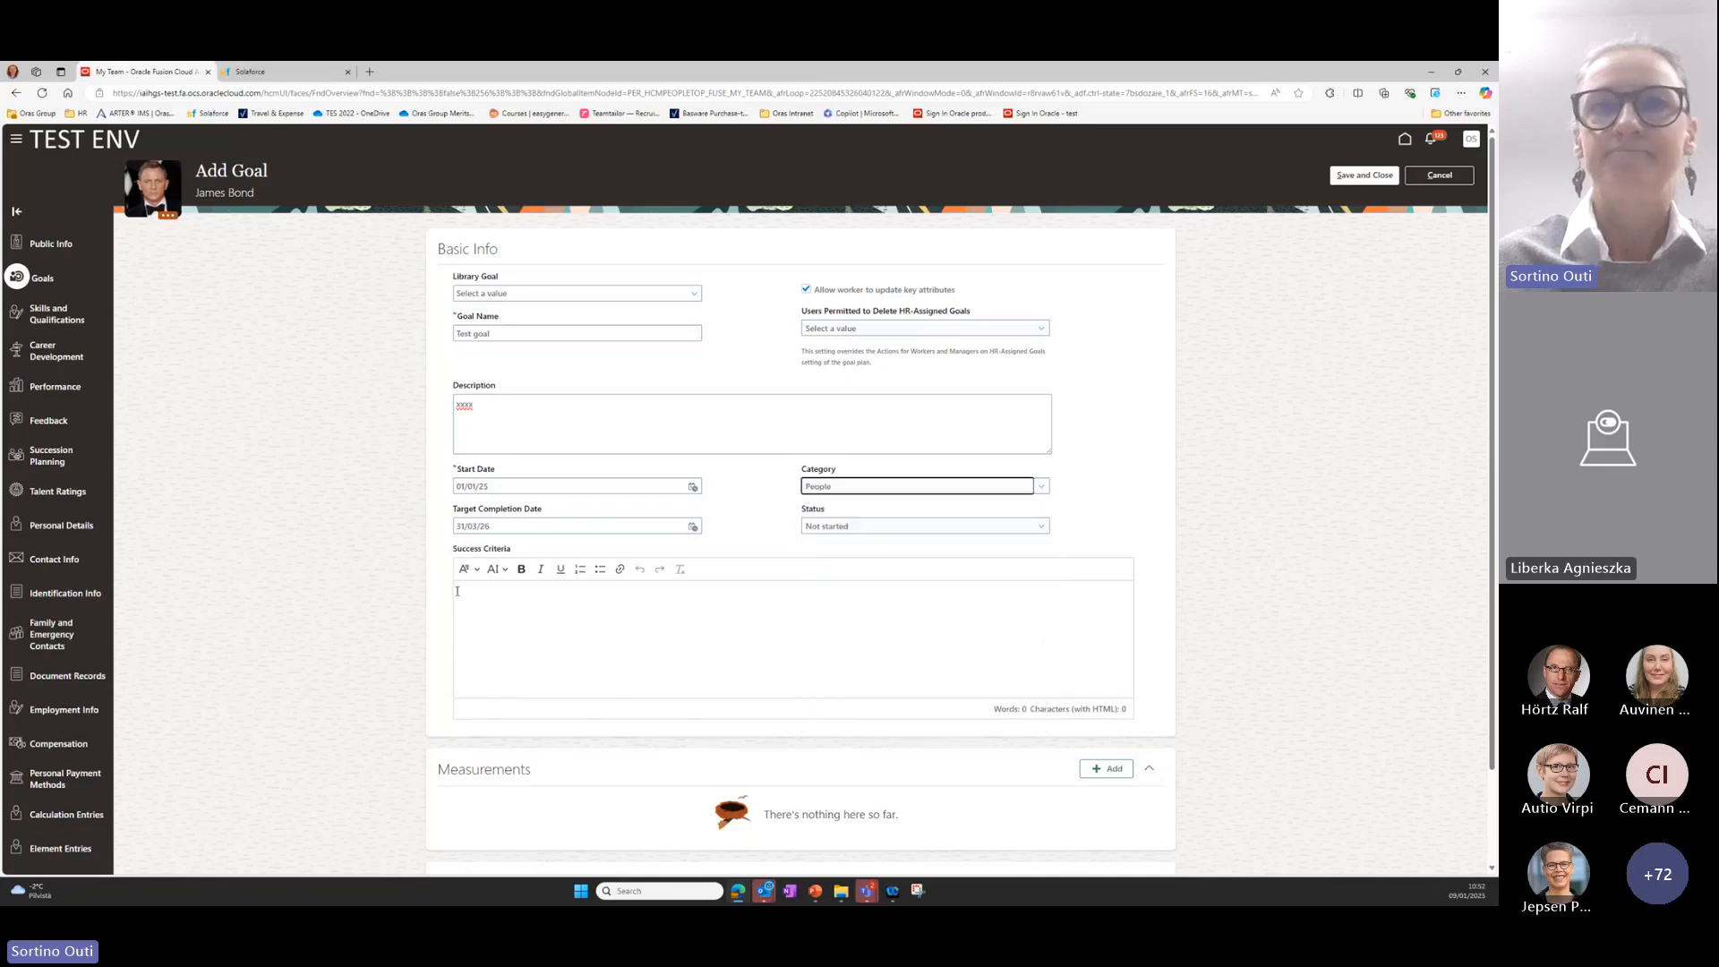
click(504, 586)
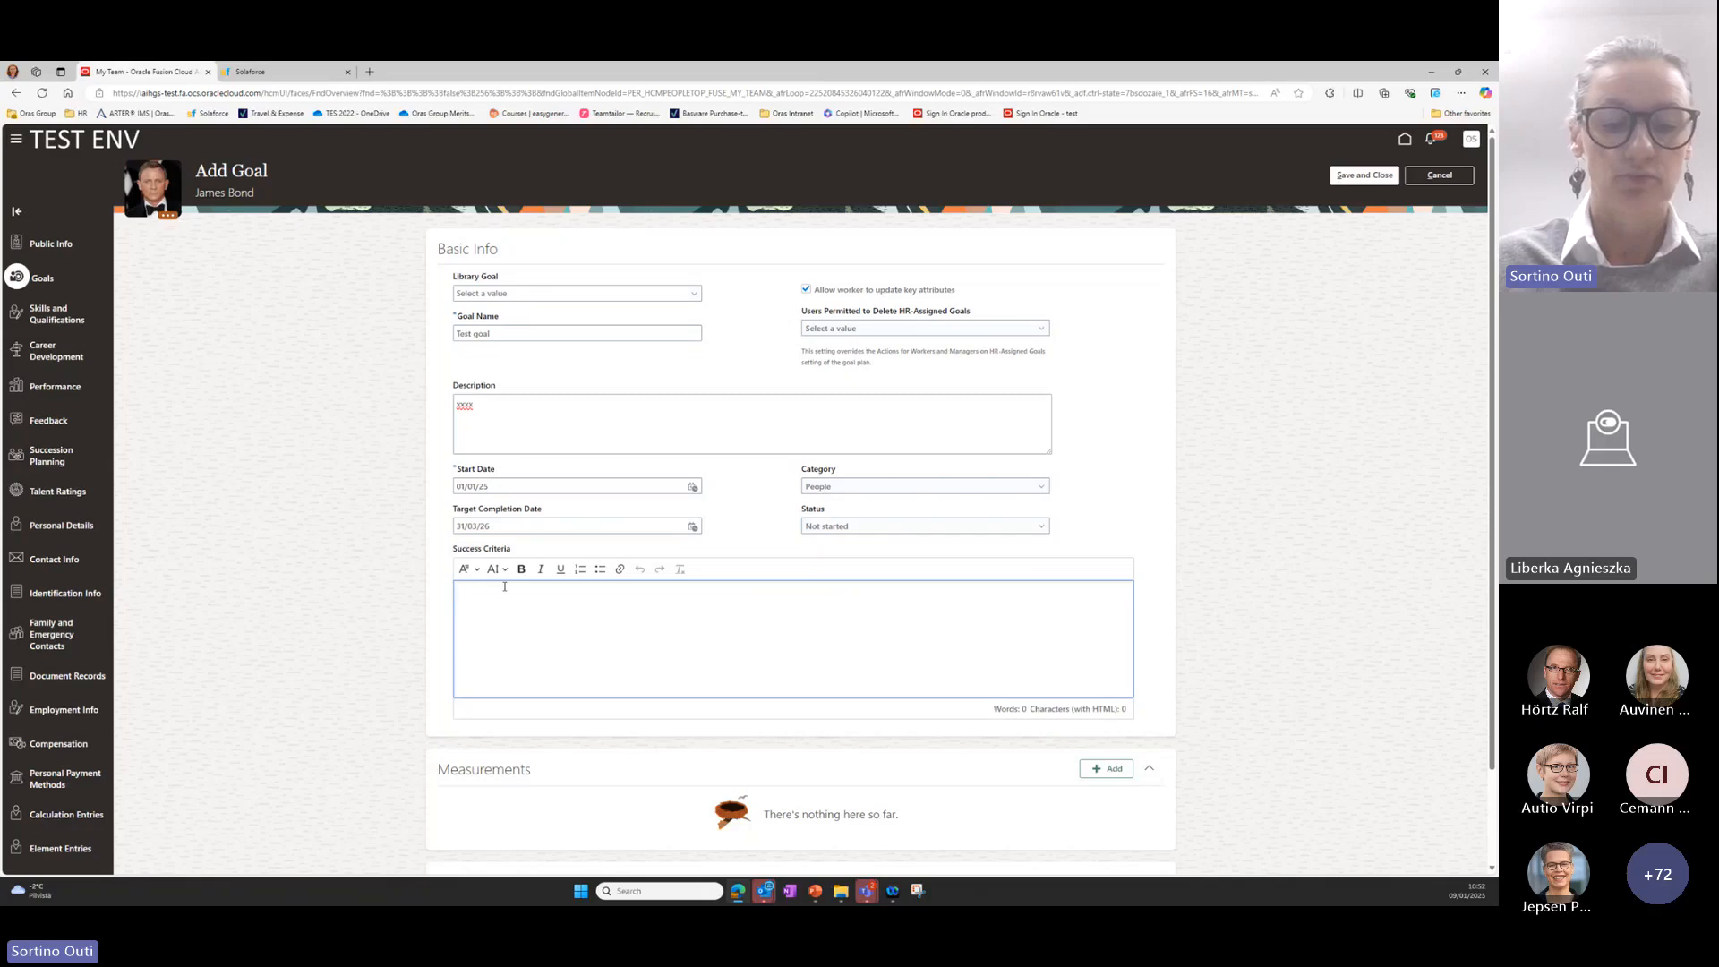
text(xxxx)
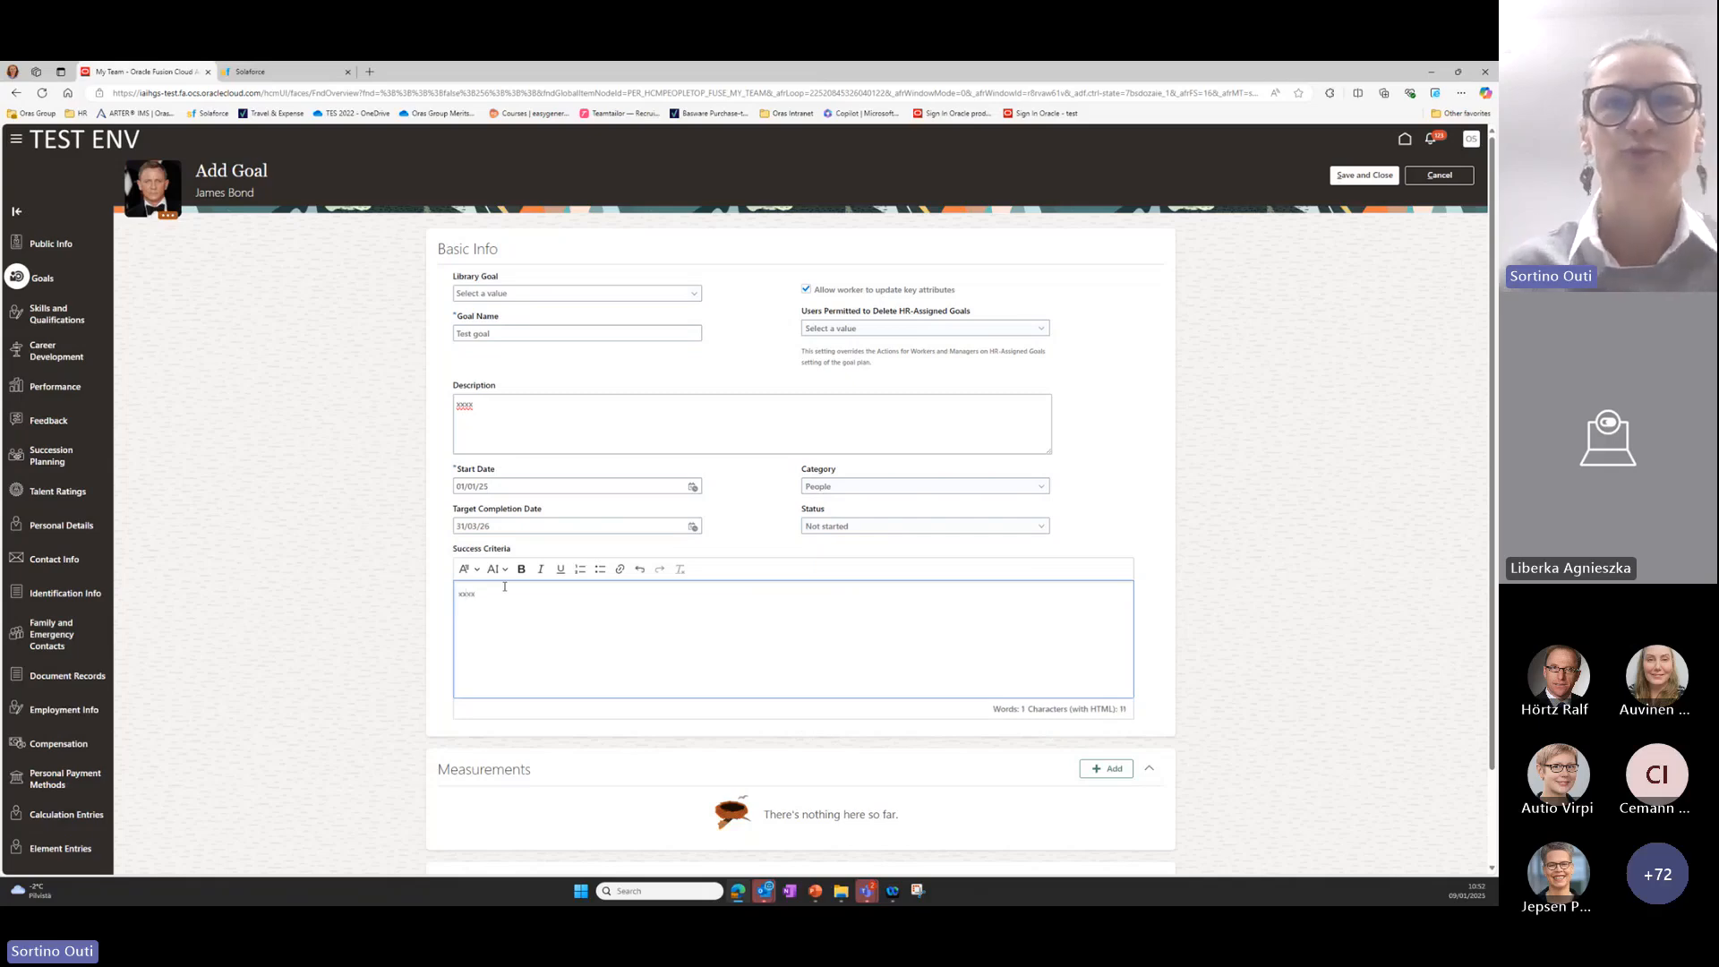
Add a measurement to the goal and set its unit of measure to Number.
scroll(504, 586, down, 1)
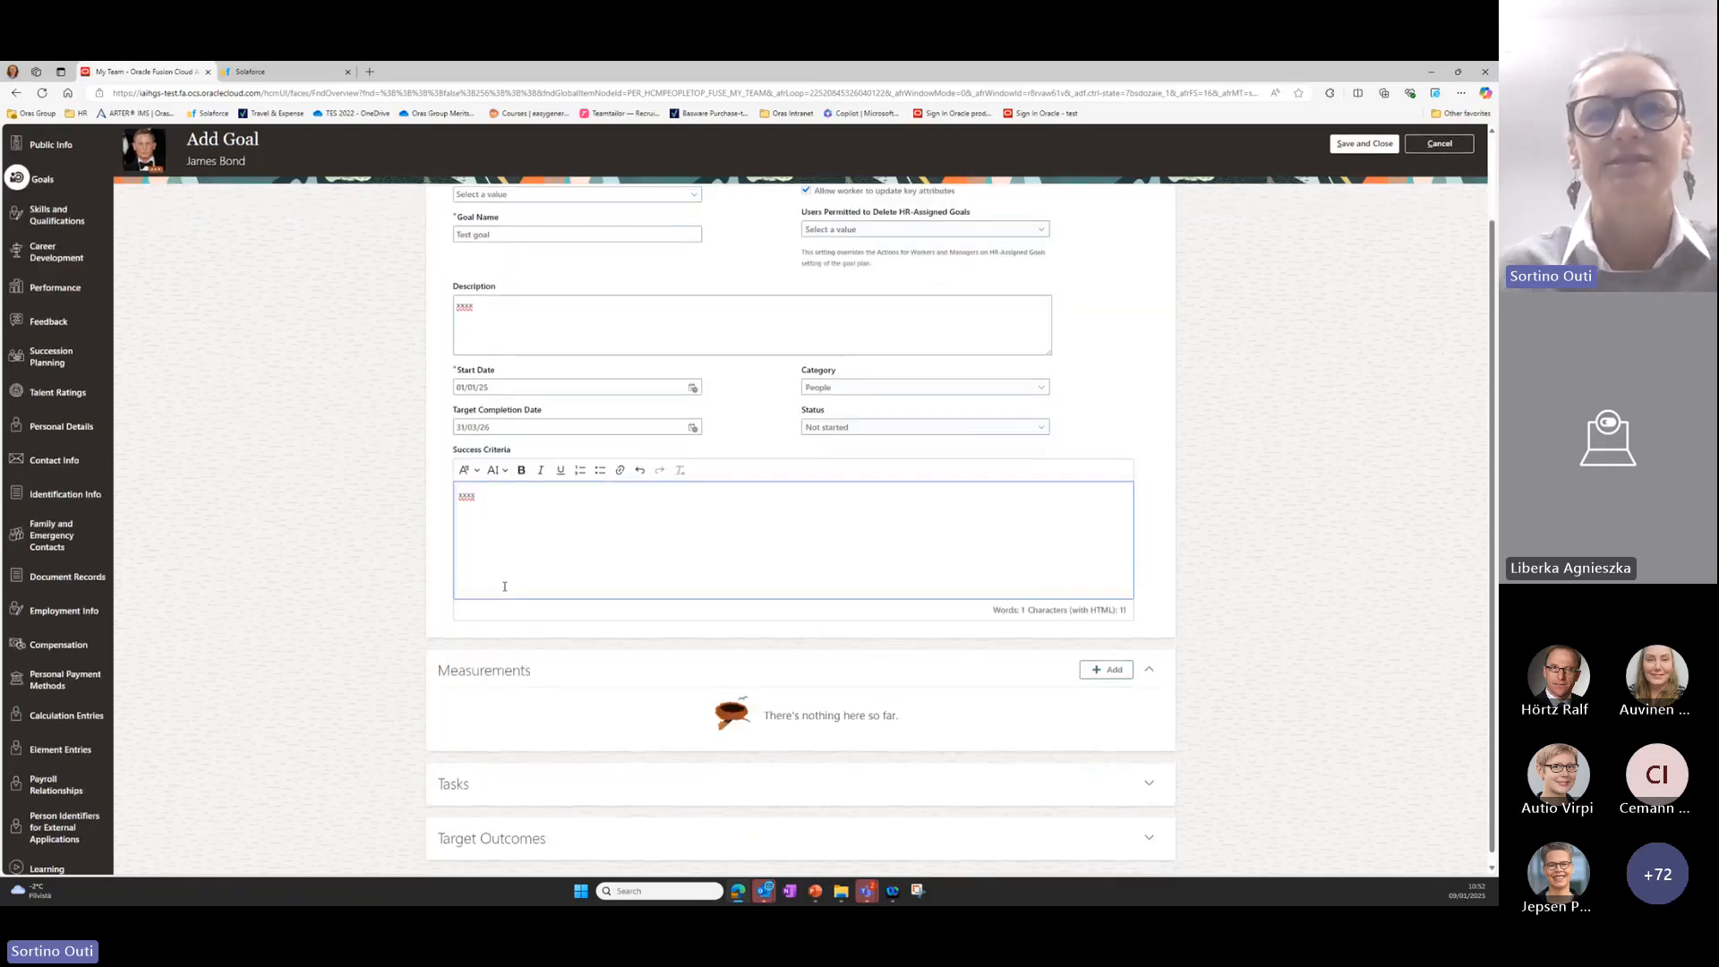
click(943, 663)
click(1106, 669)
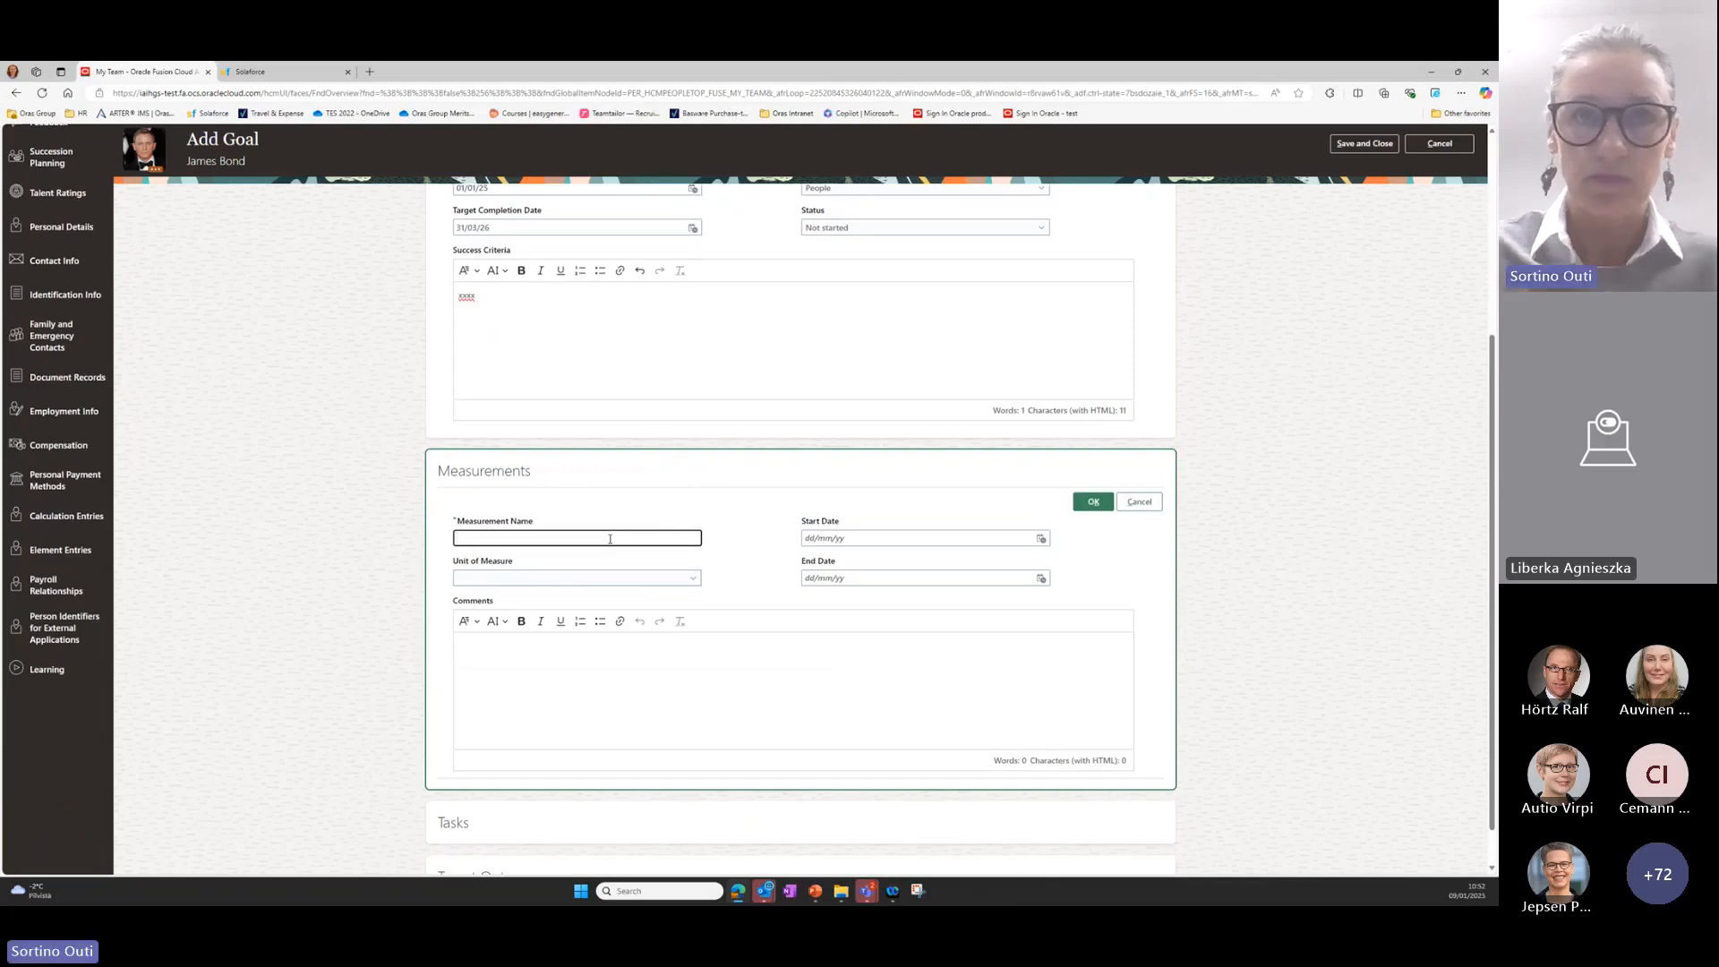
click(694, 580)
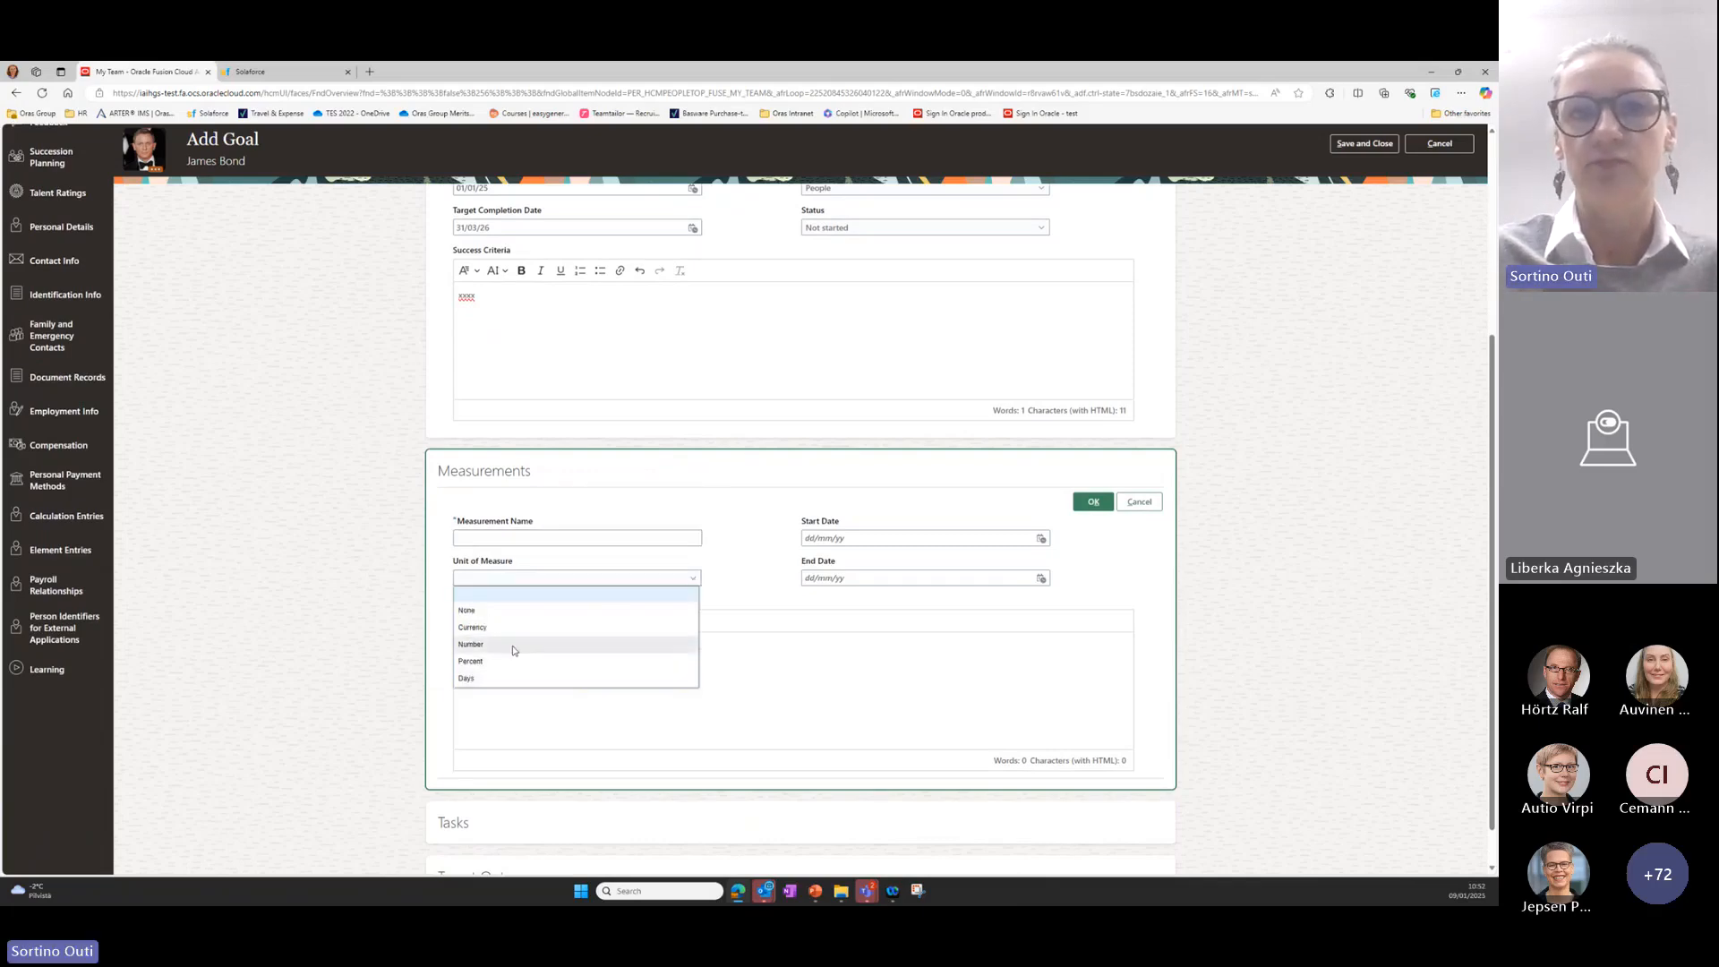
click(524, 713)
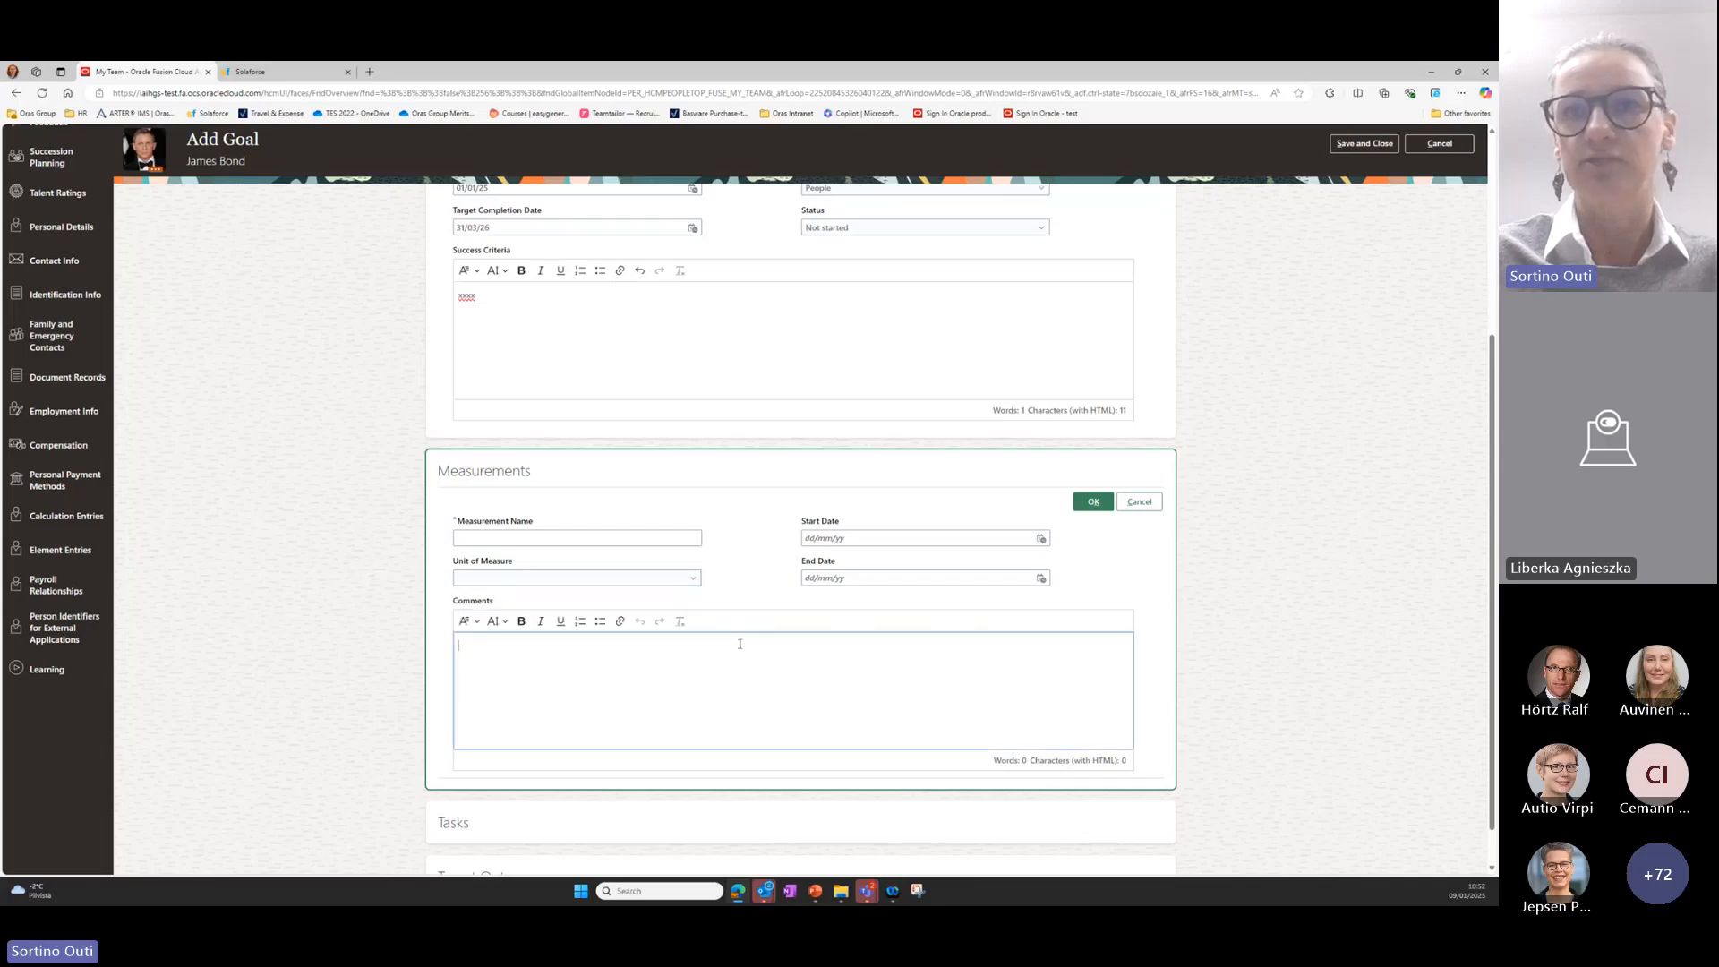
click(693, 580)
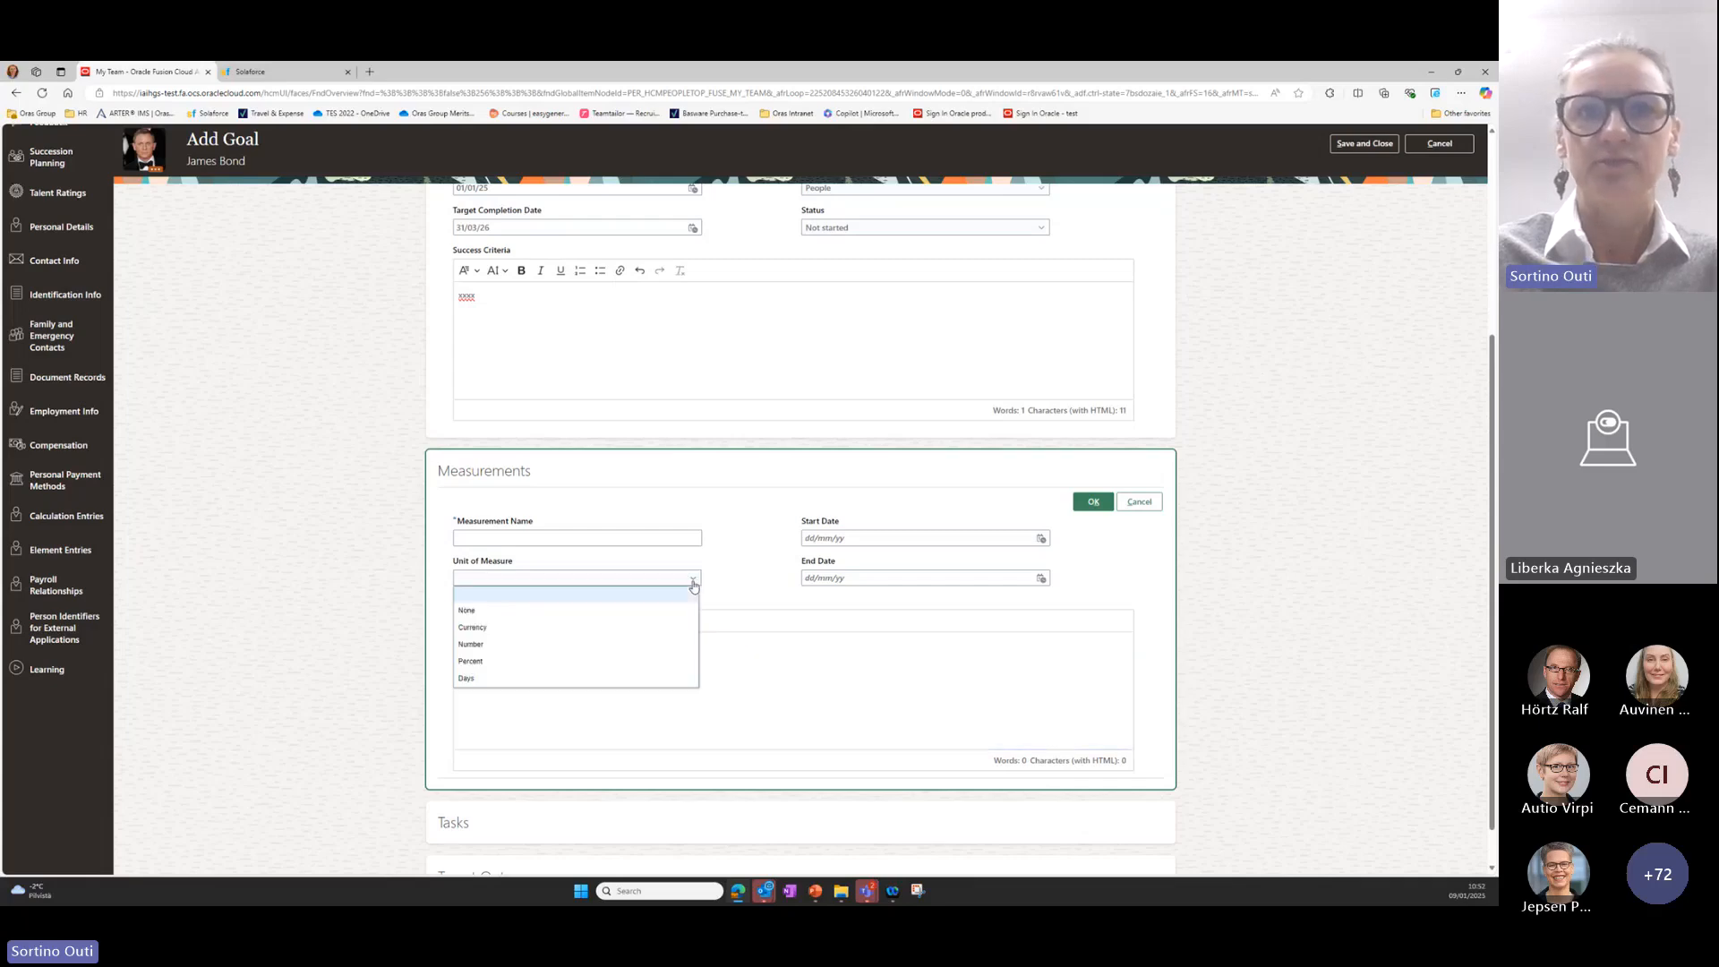
click(595, 645)
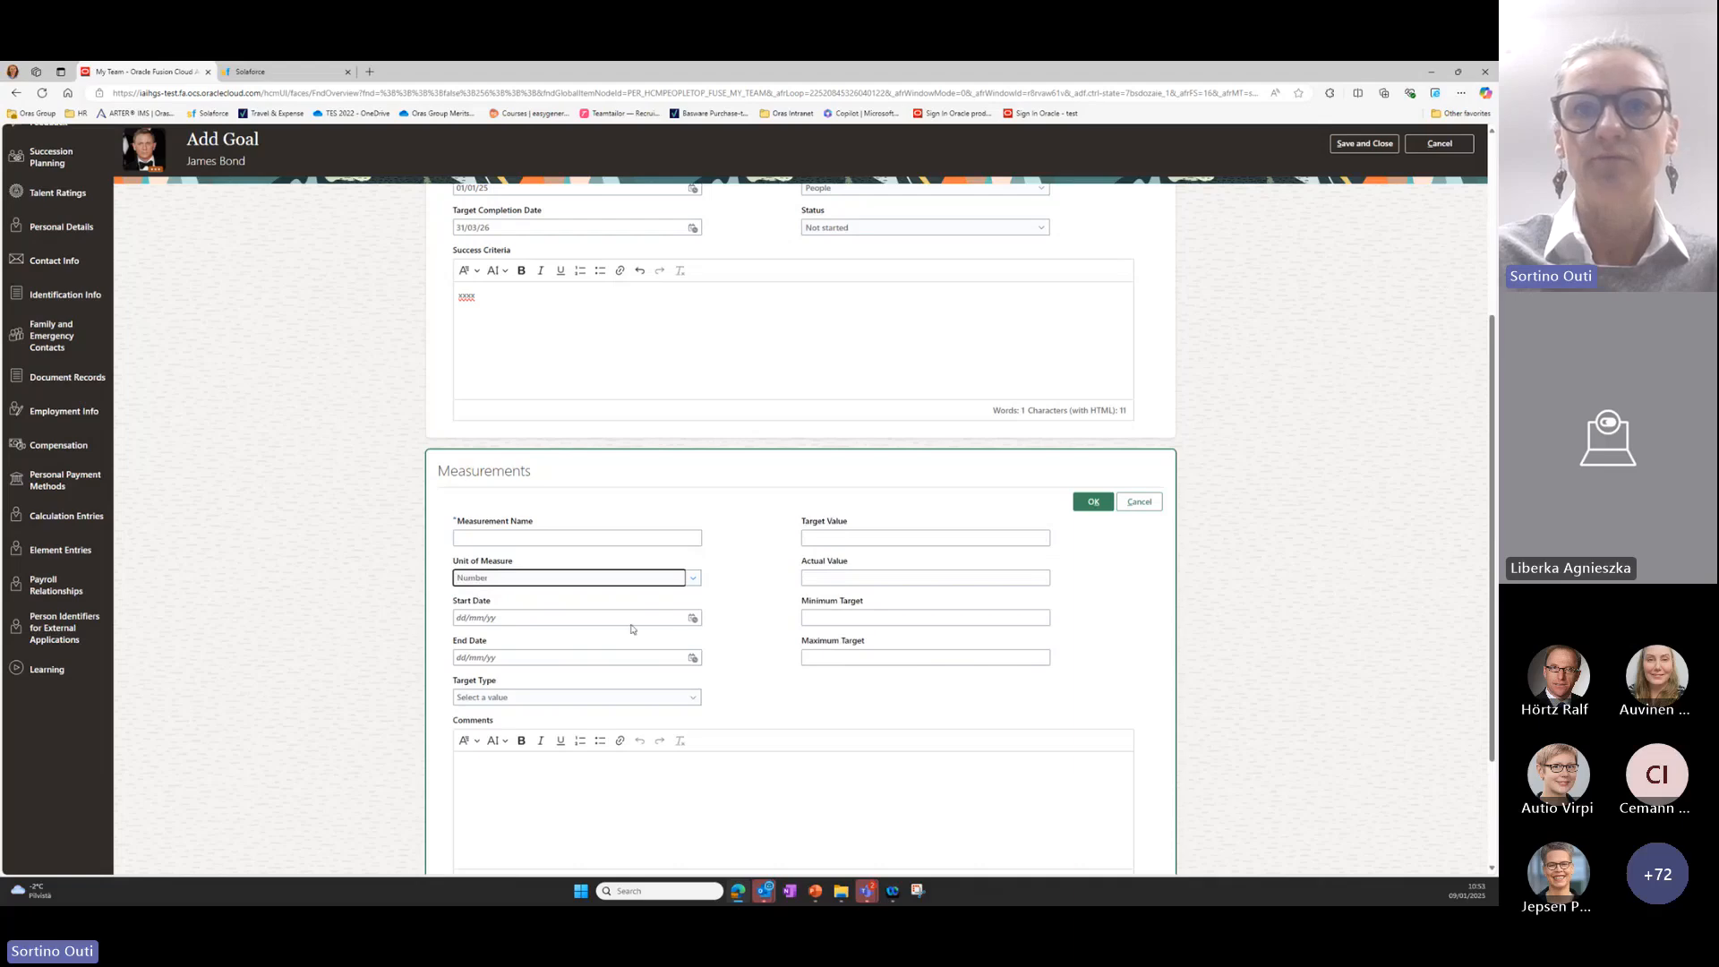
Give the measurement a target value of 10 and the name "Number of", confirm it, and save the goal.
click(598, 780)
scroll(596, 777, down, 1)
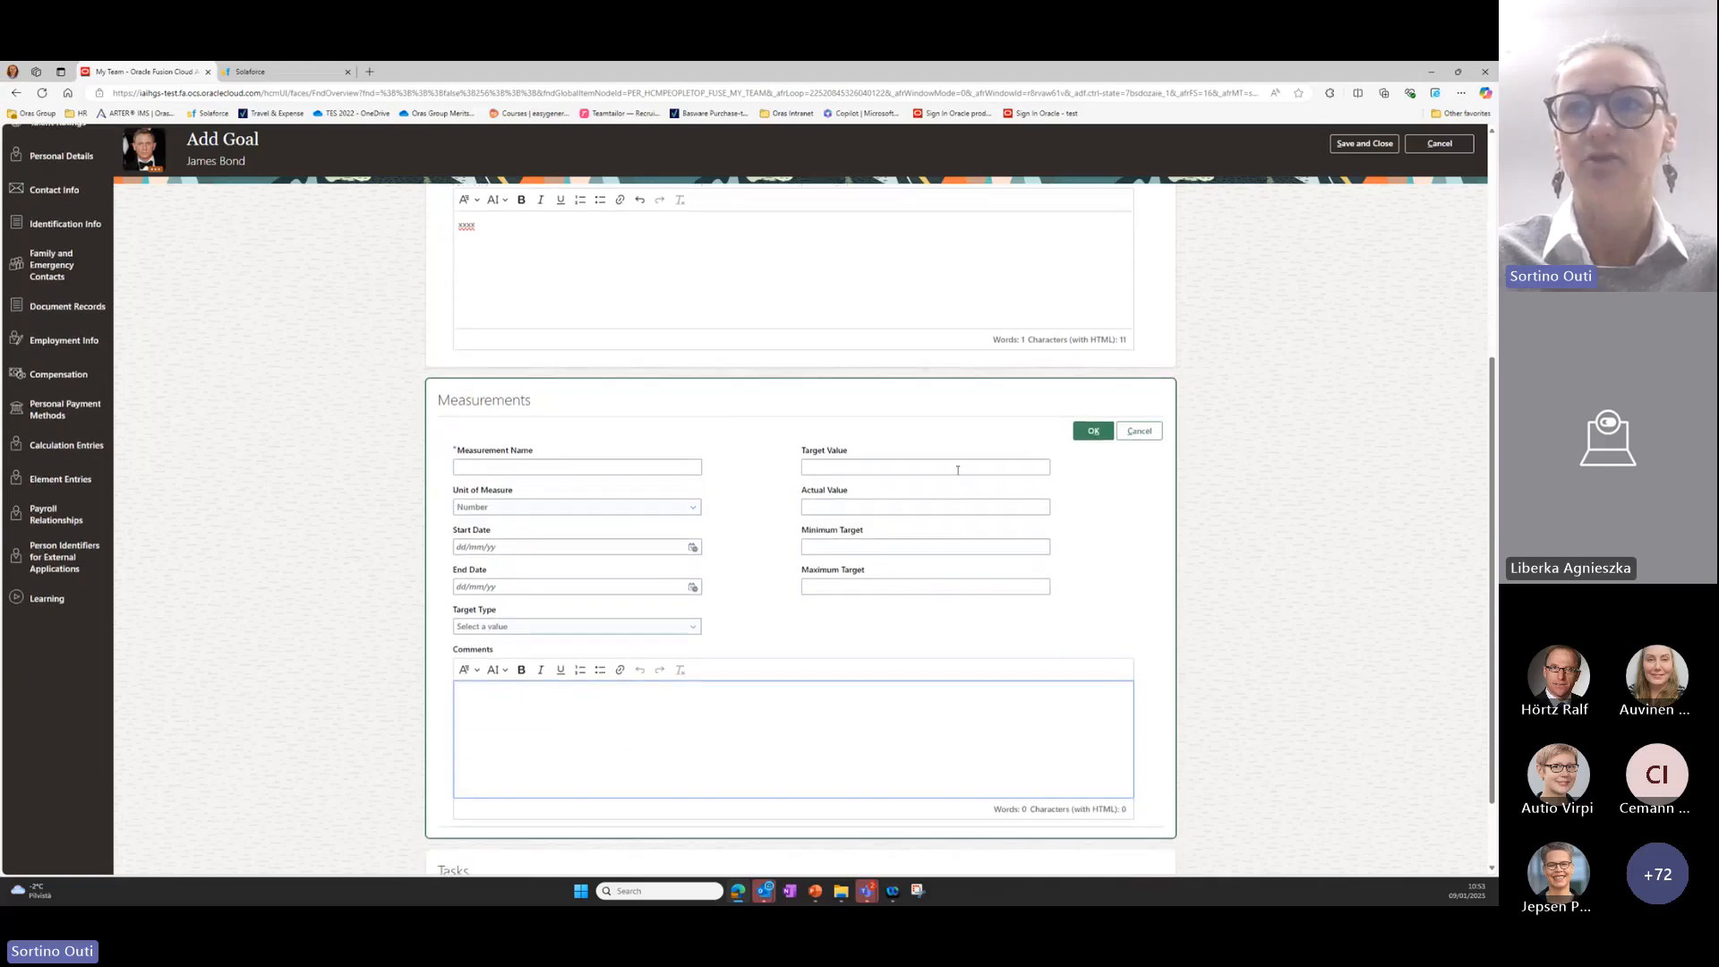
click(956, 467)
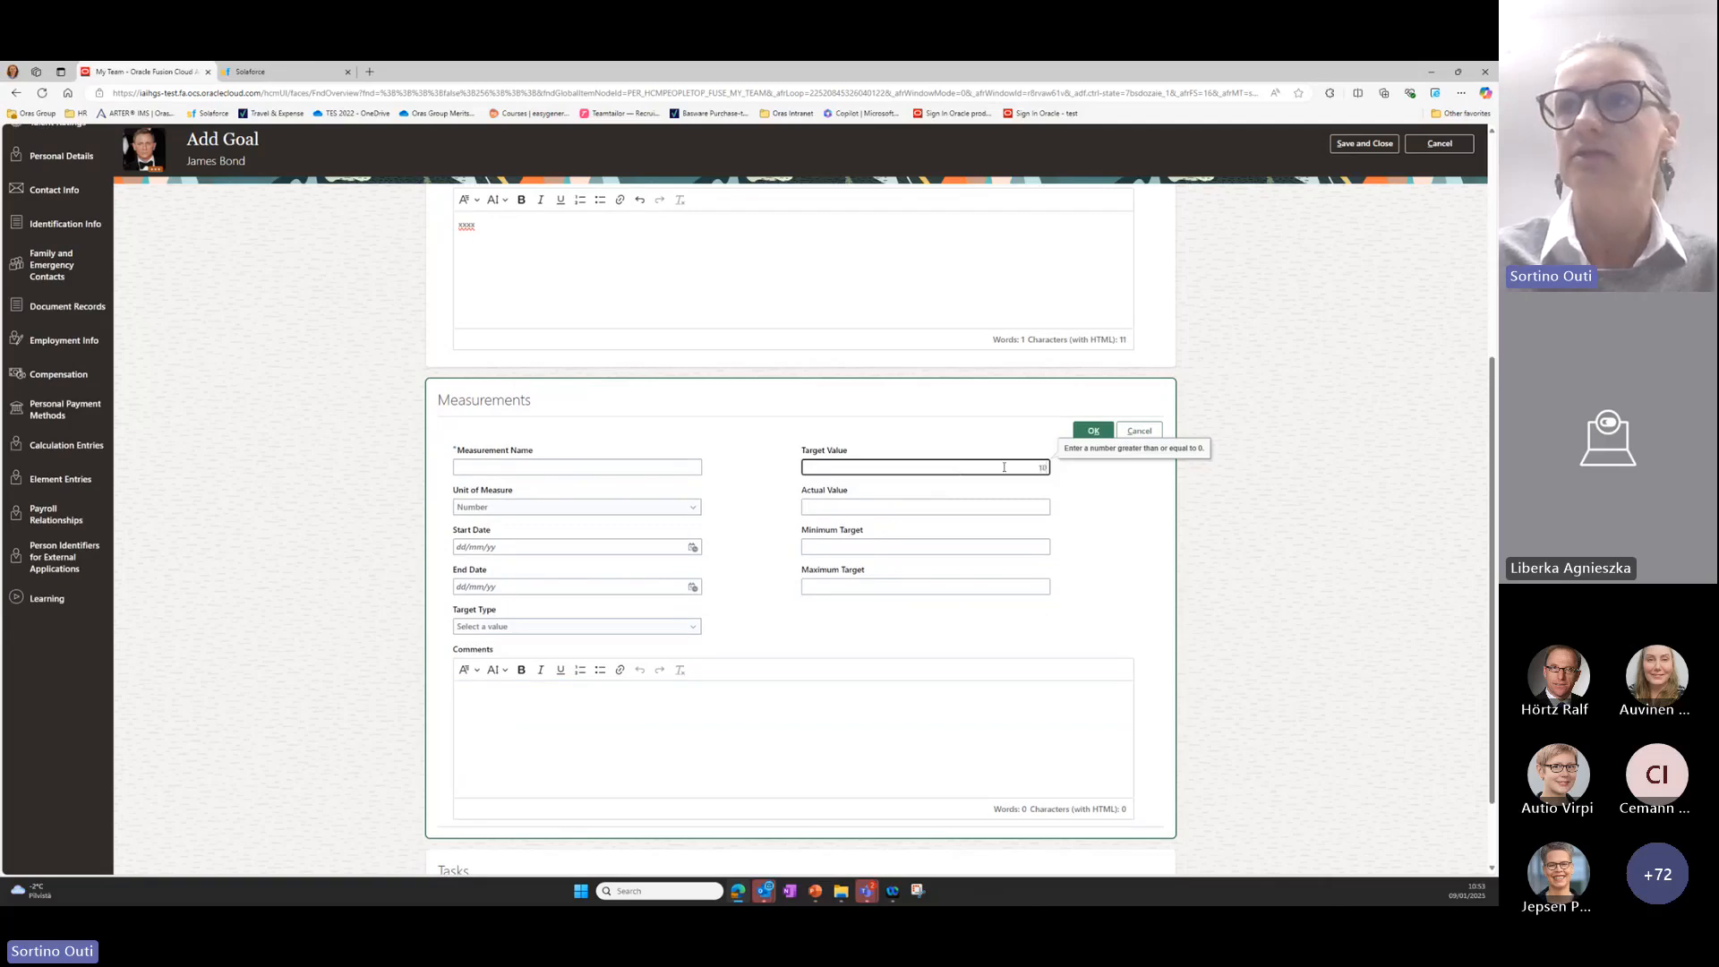
text(10)
click(1093, 431)
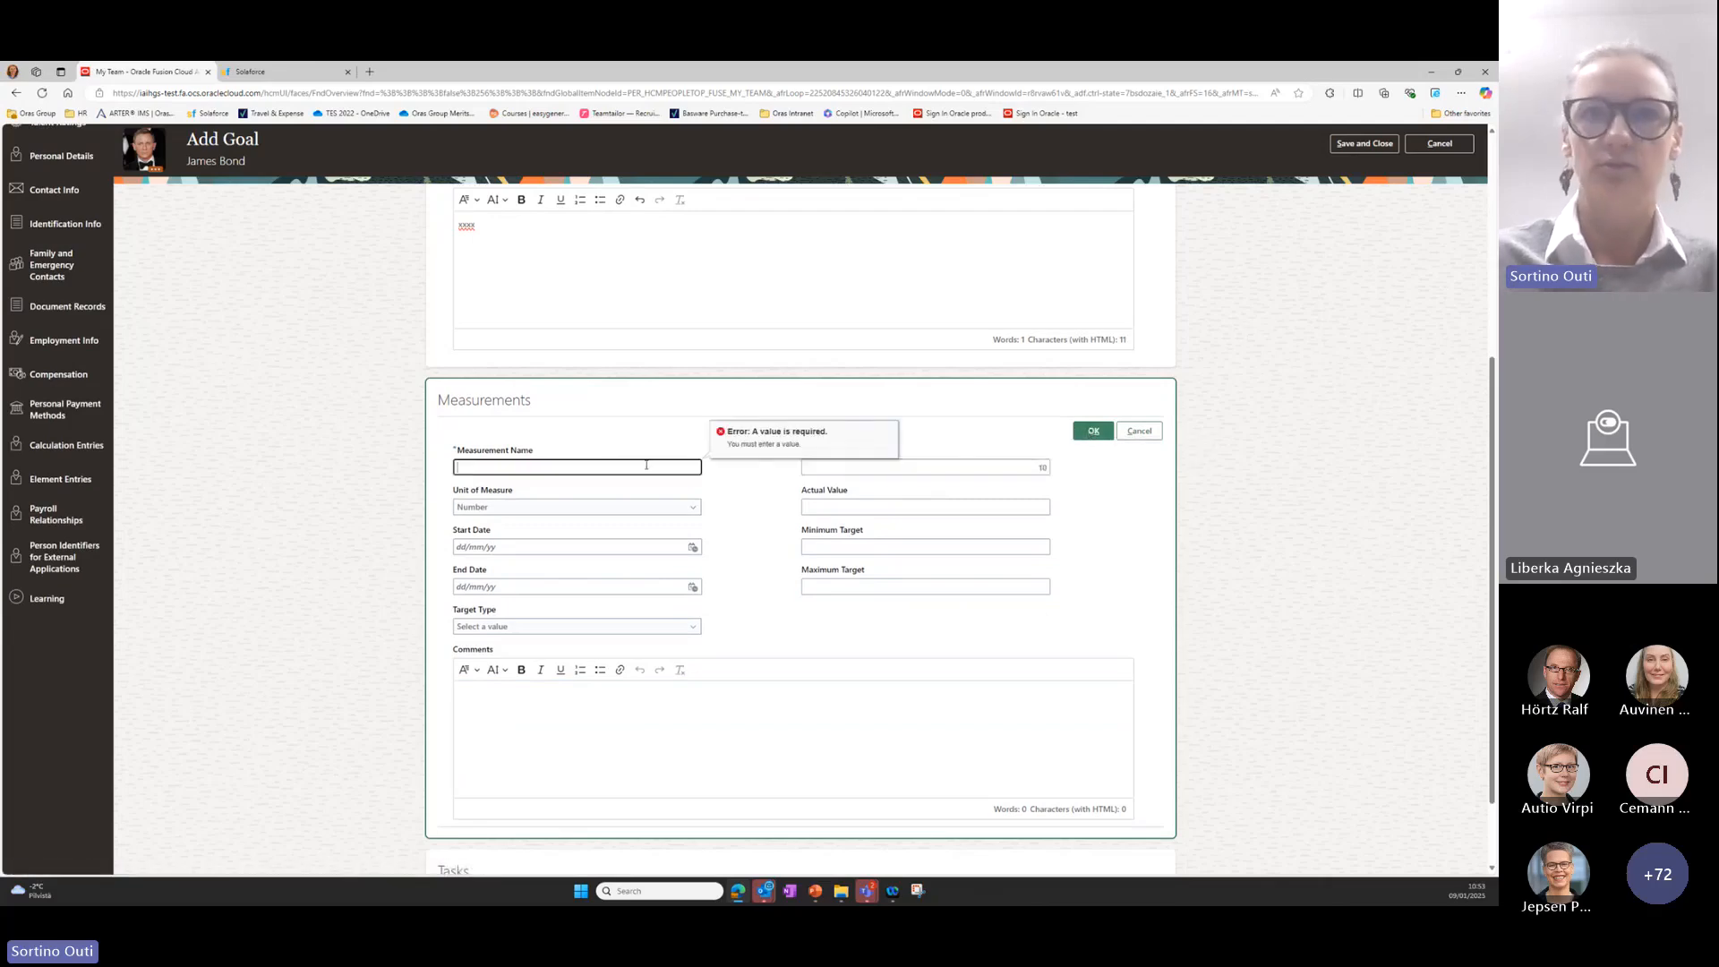
text(Number of)
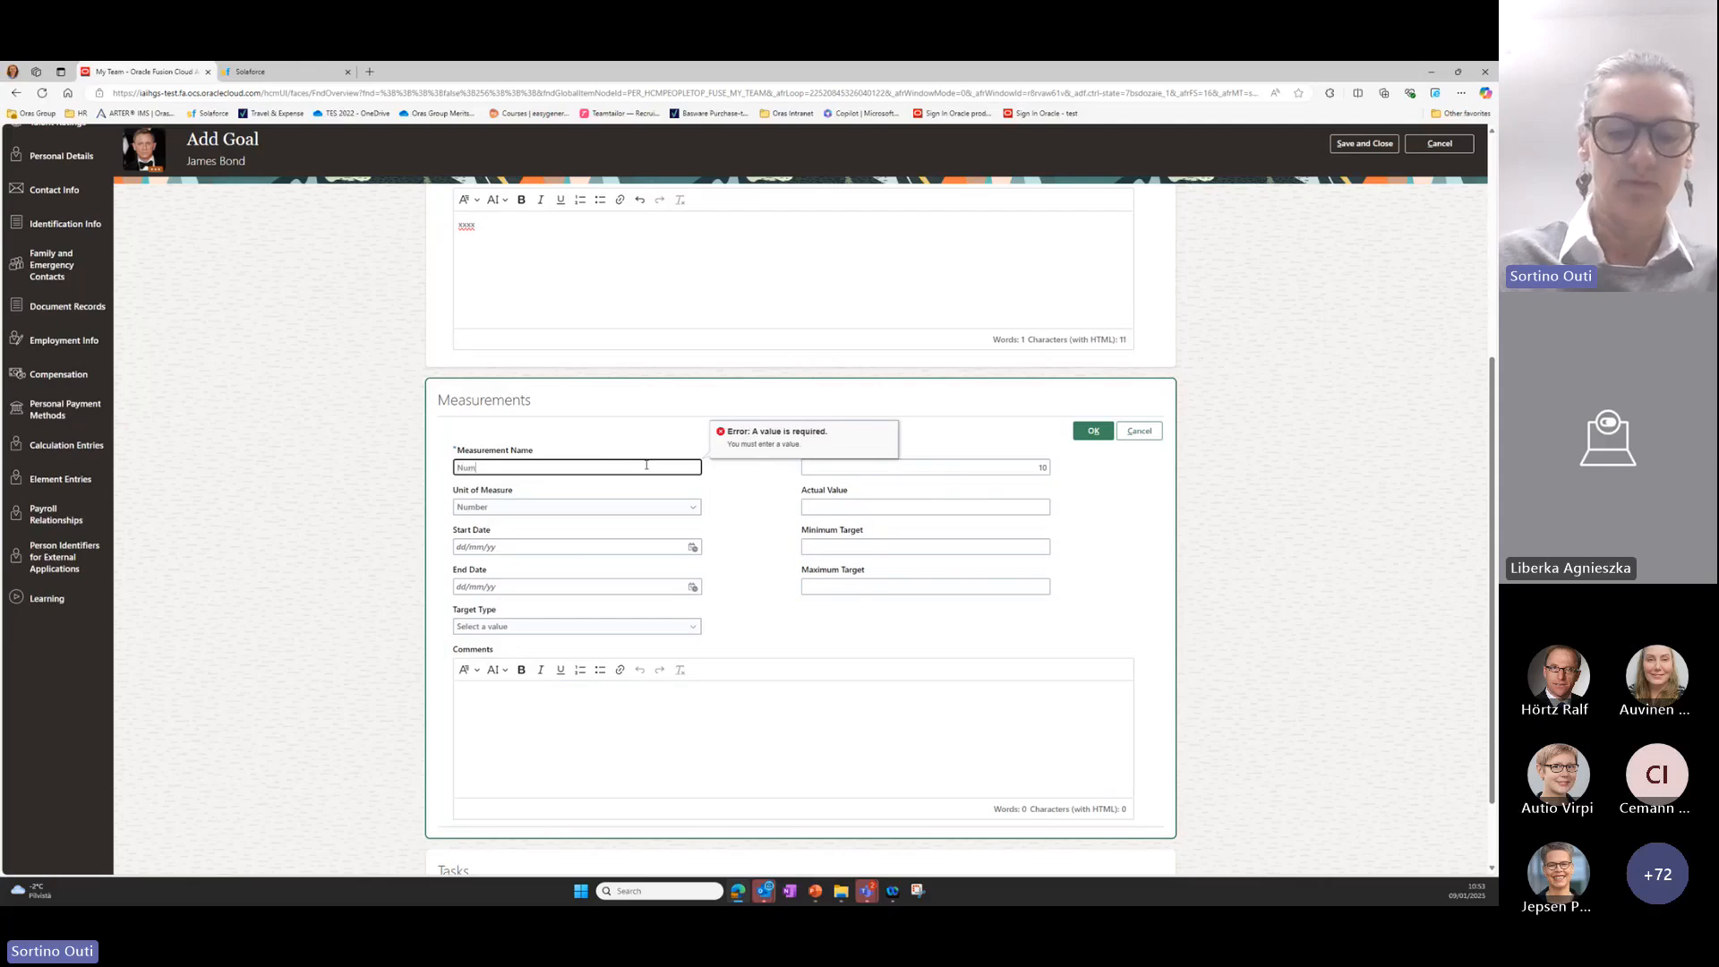
click(1076, 436)
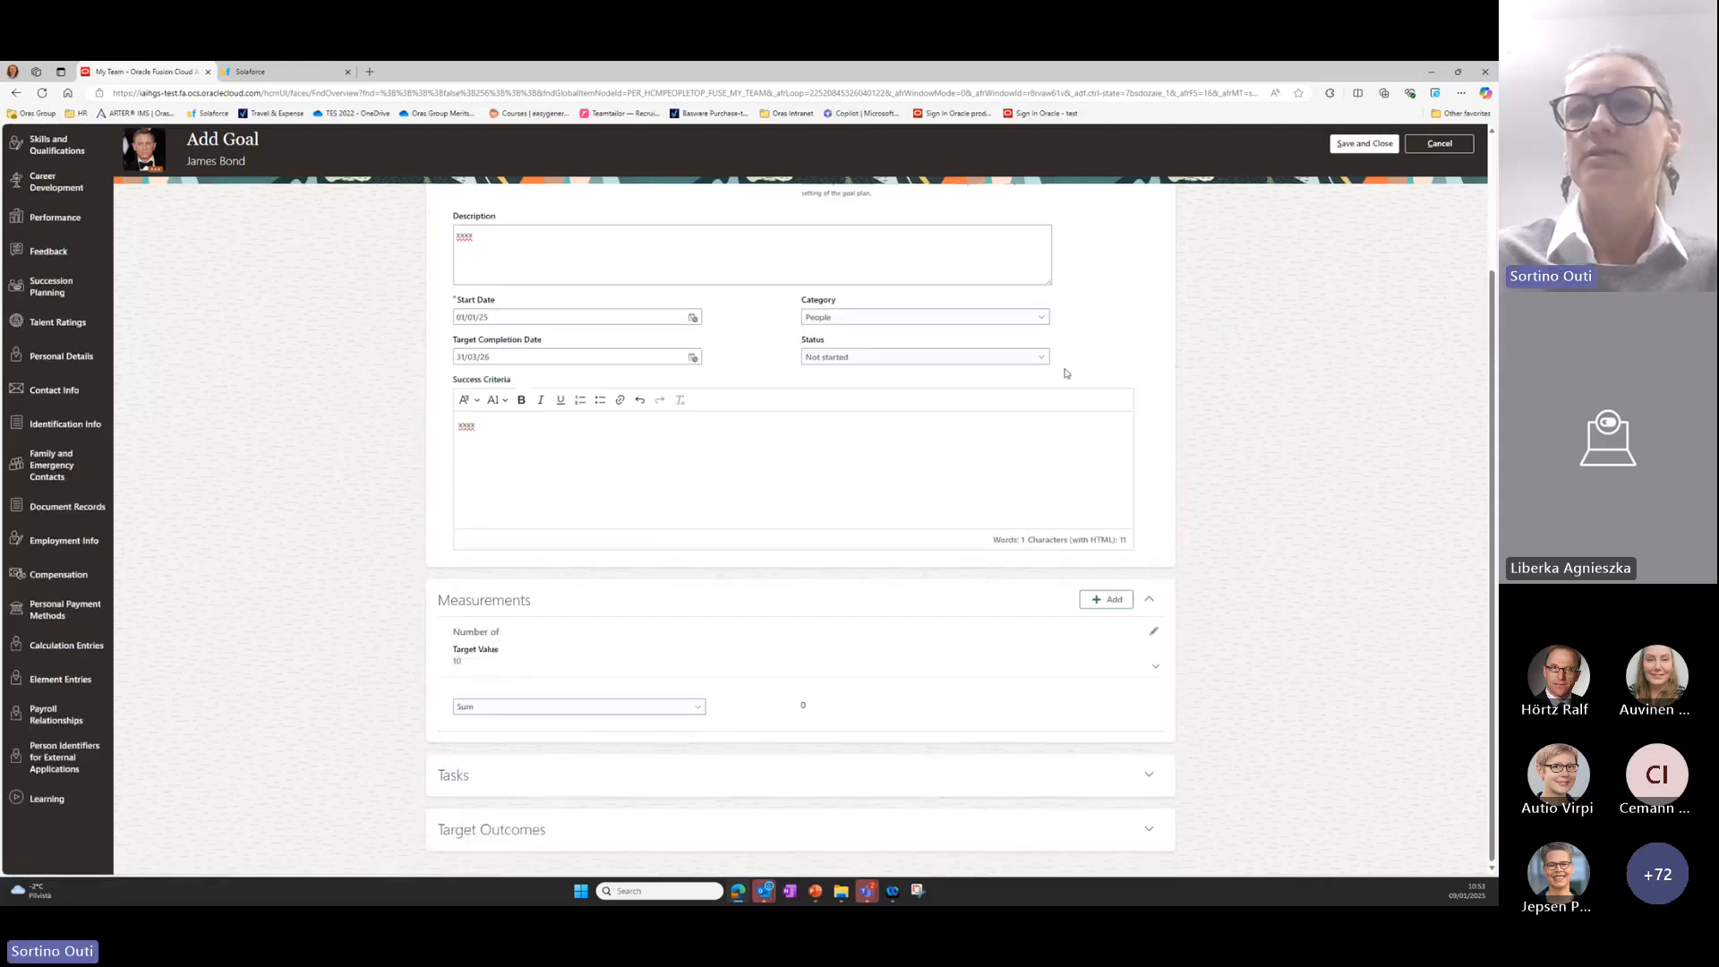
scroll(1032, 371, up, 5)
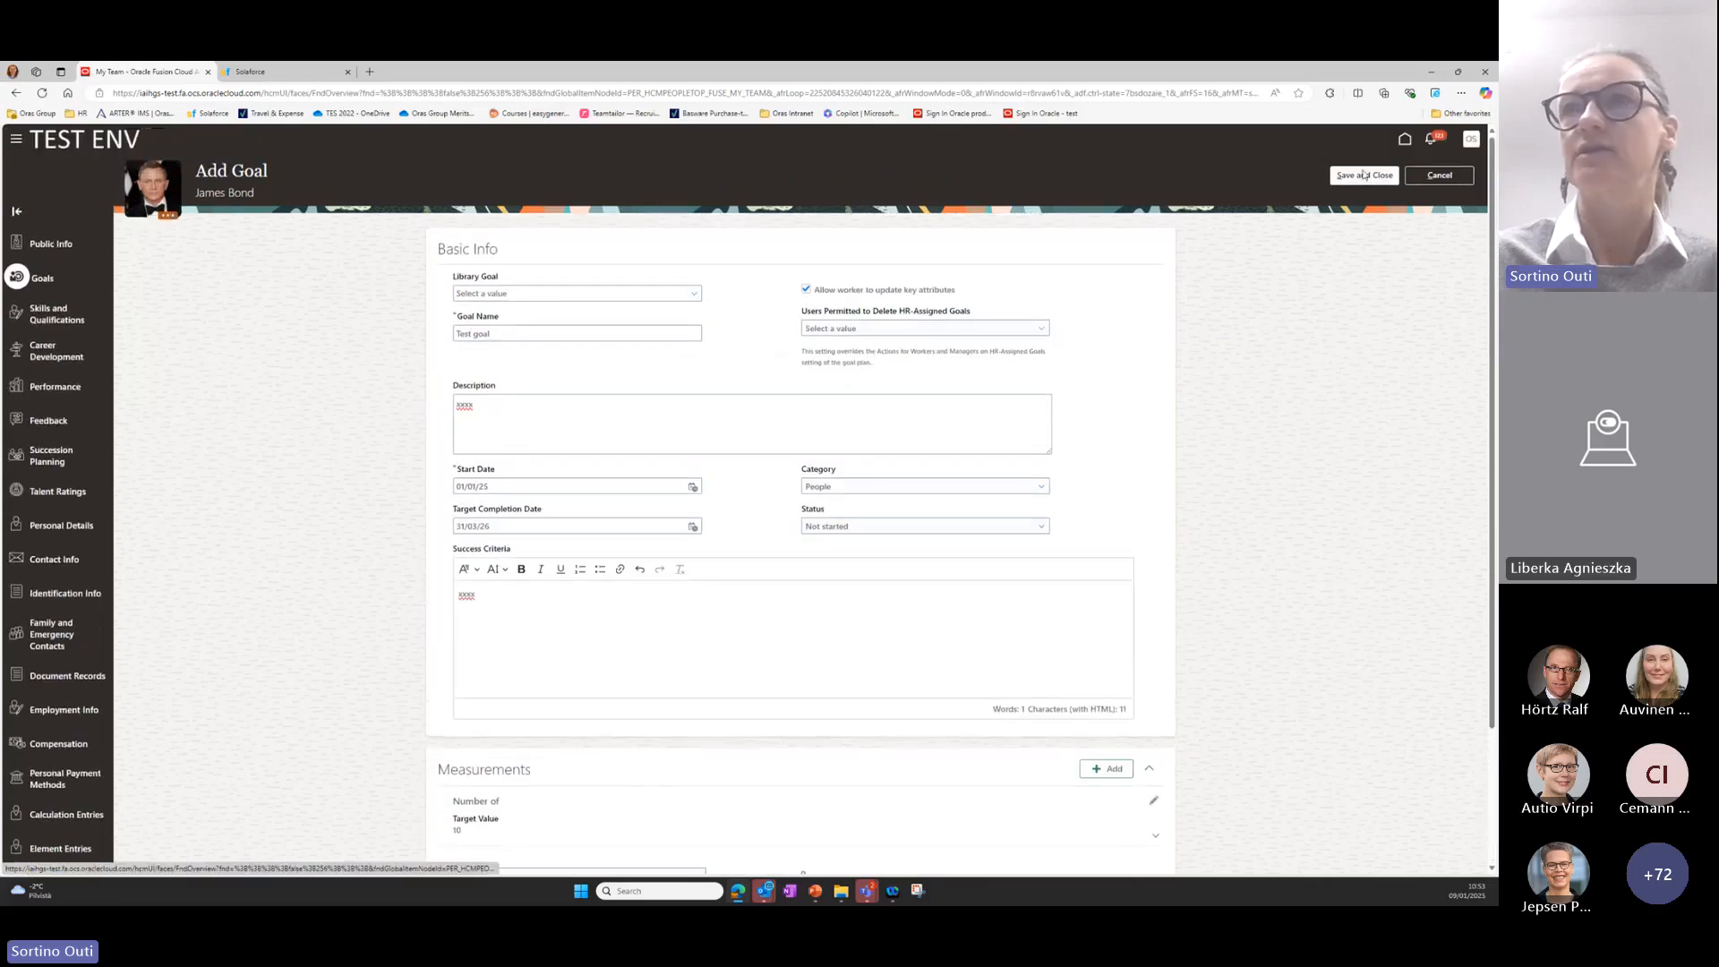
click(1363, 174)
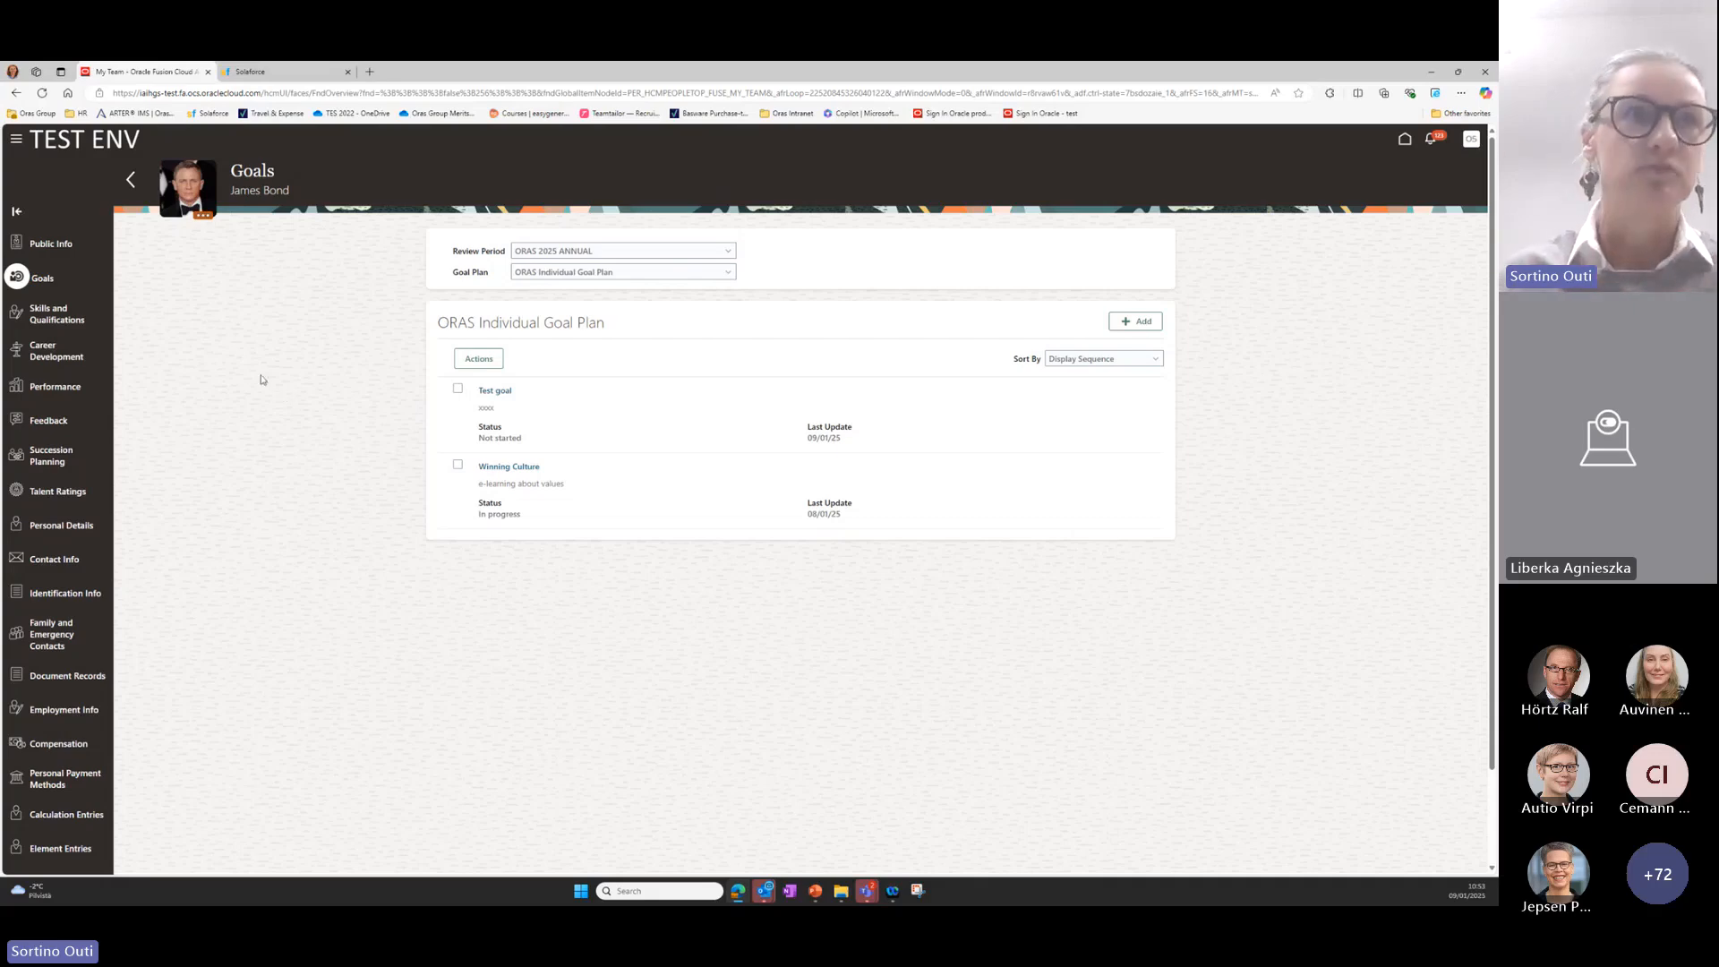
Start a new development plan goal under Career Development, named "Training" with the description "xxxx".
click(52, 355)
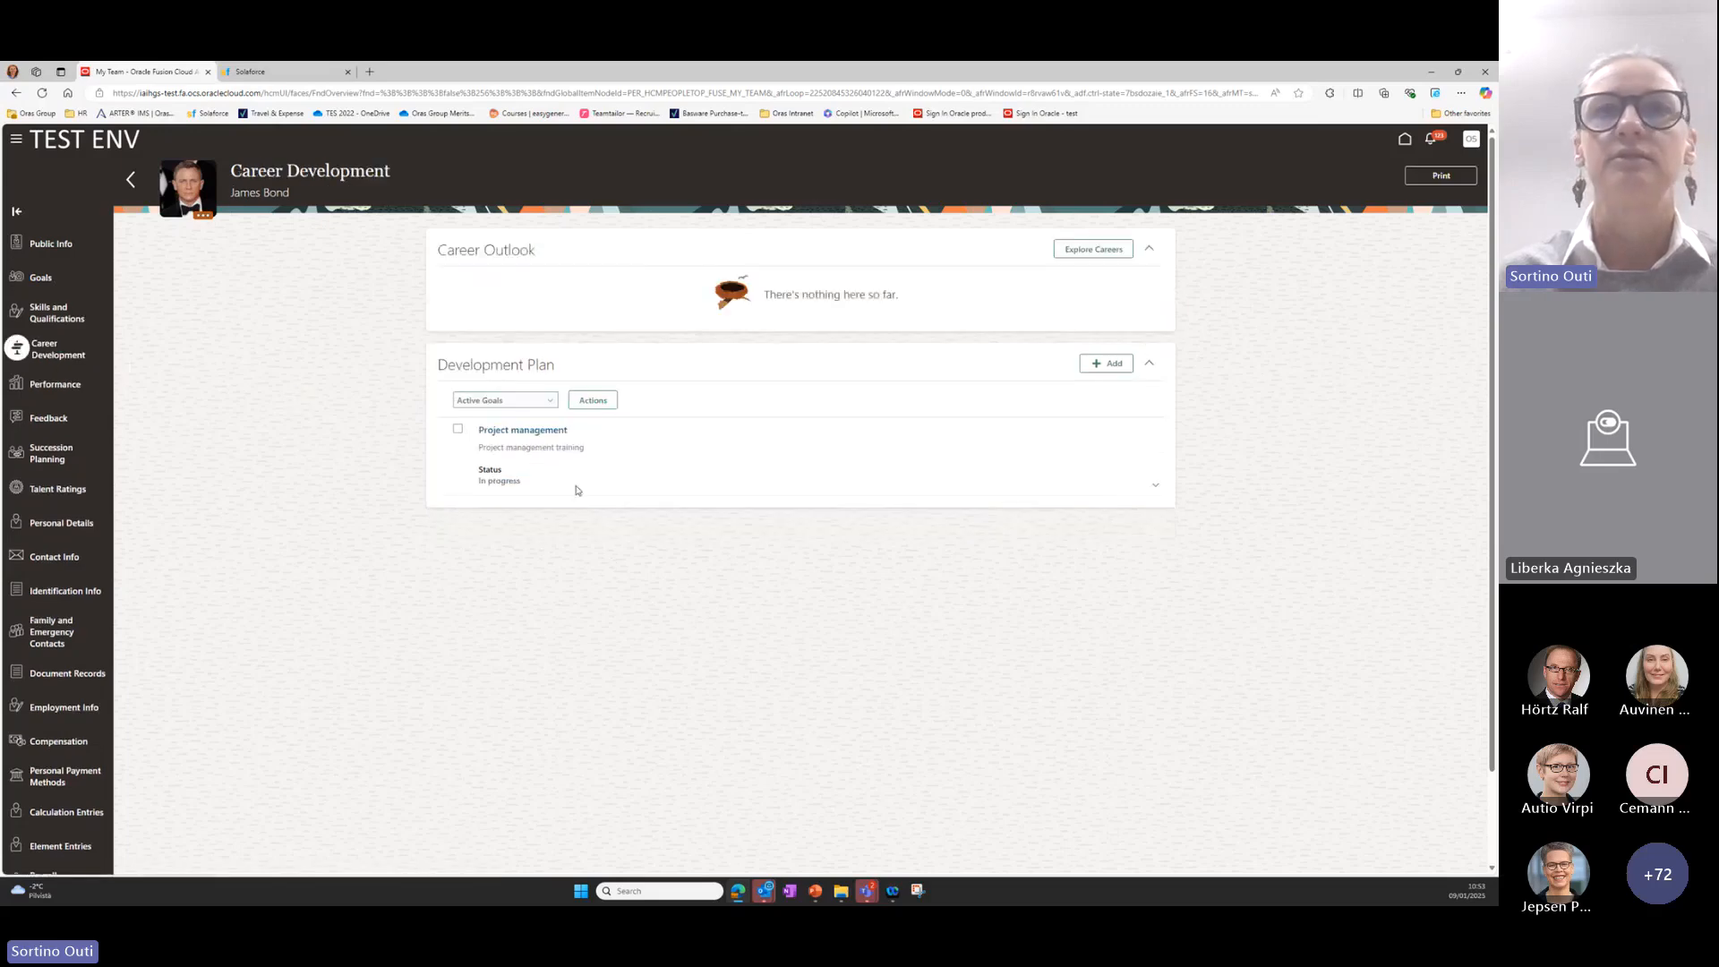
click(1097, 366)
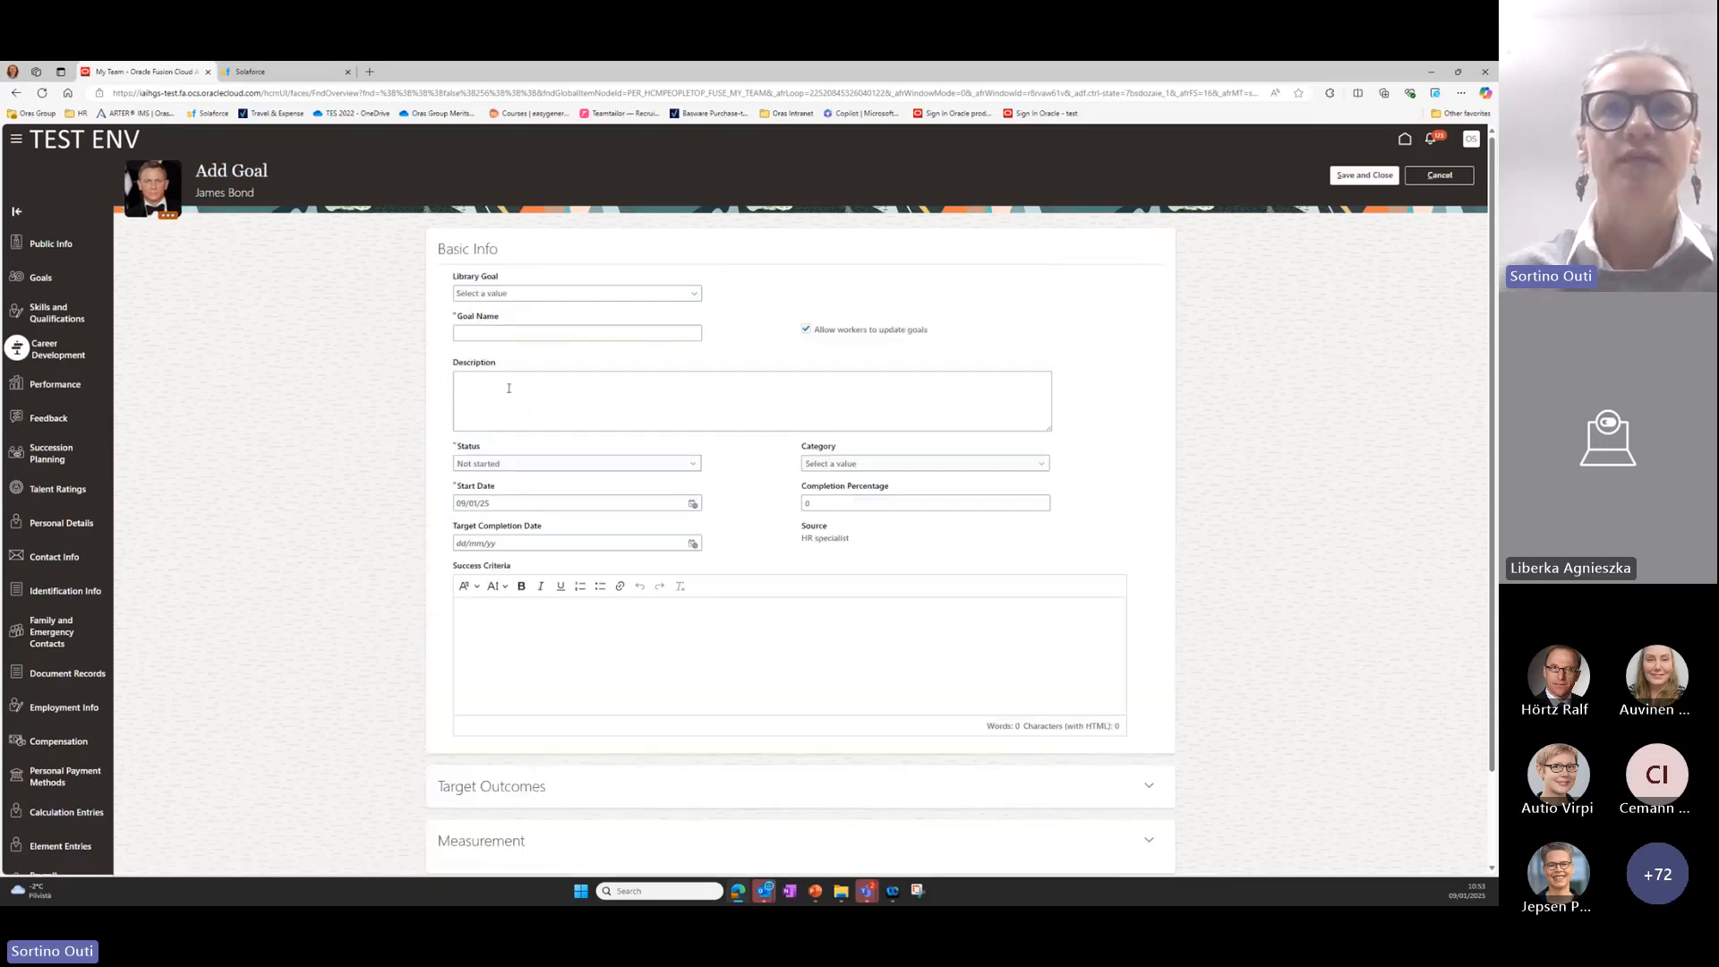
click(483, 331)
text(Tra)
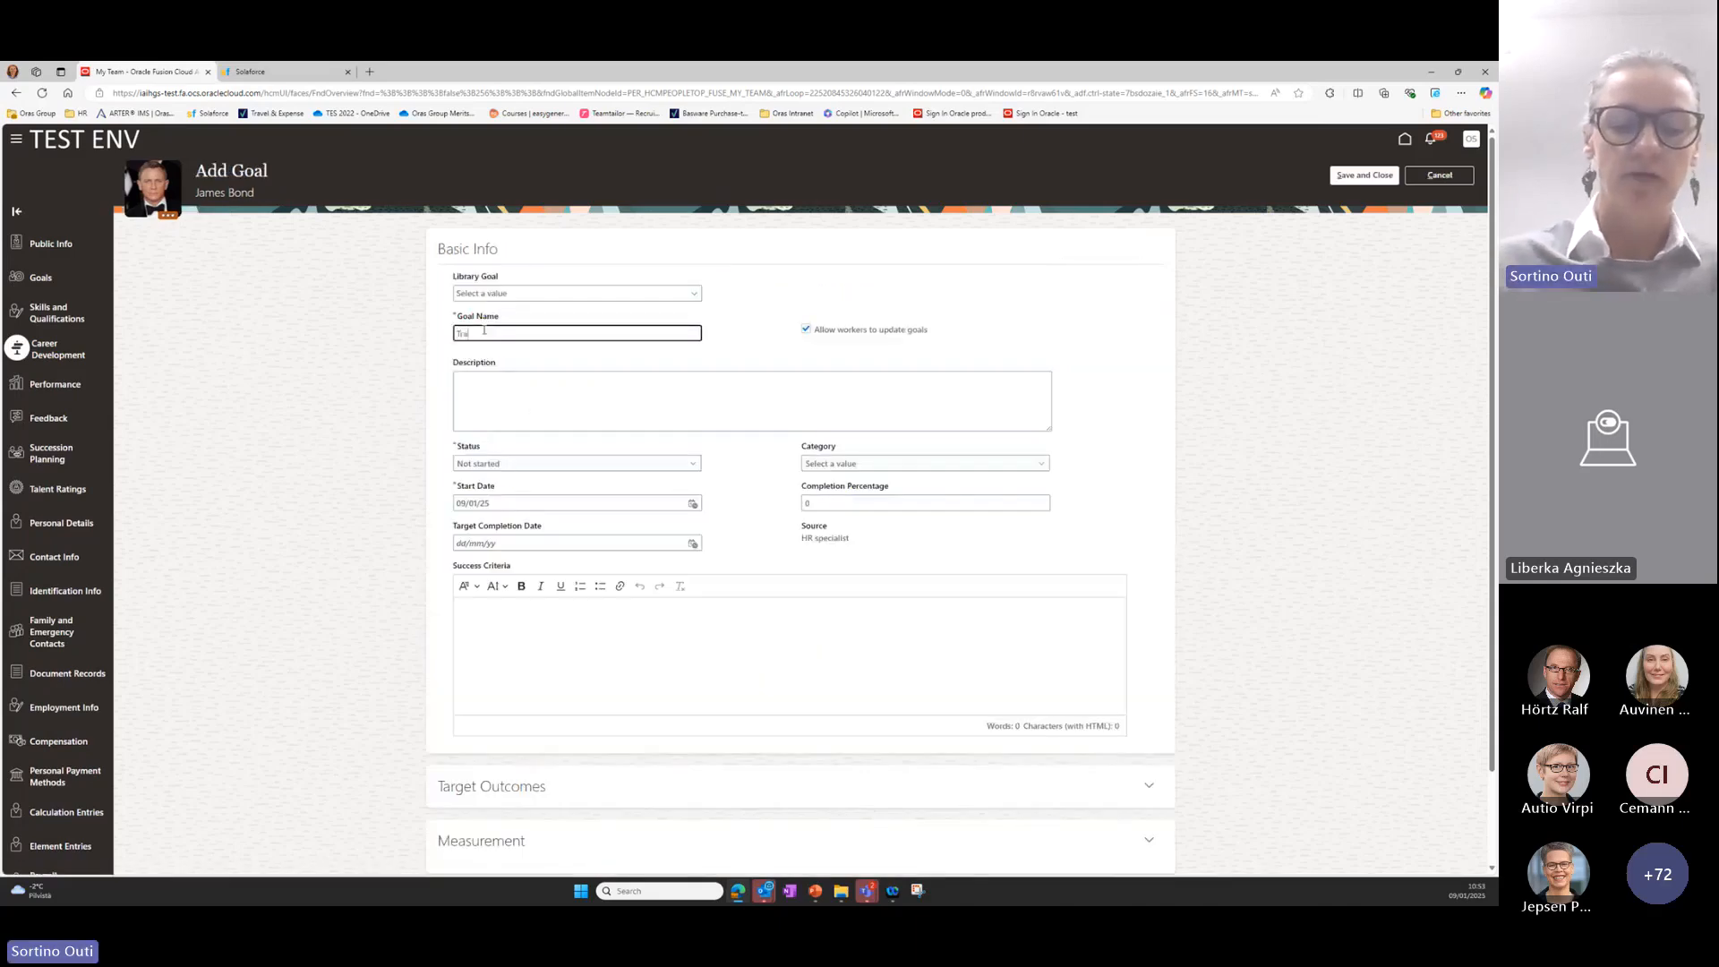
text(ining)
click(477, 381)
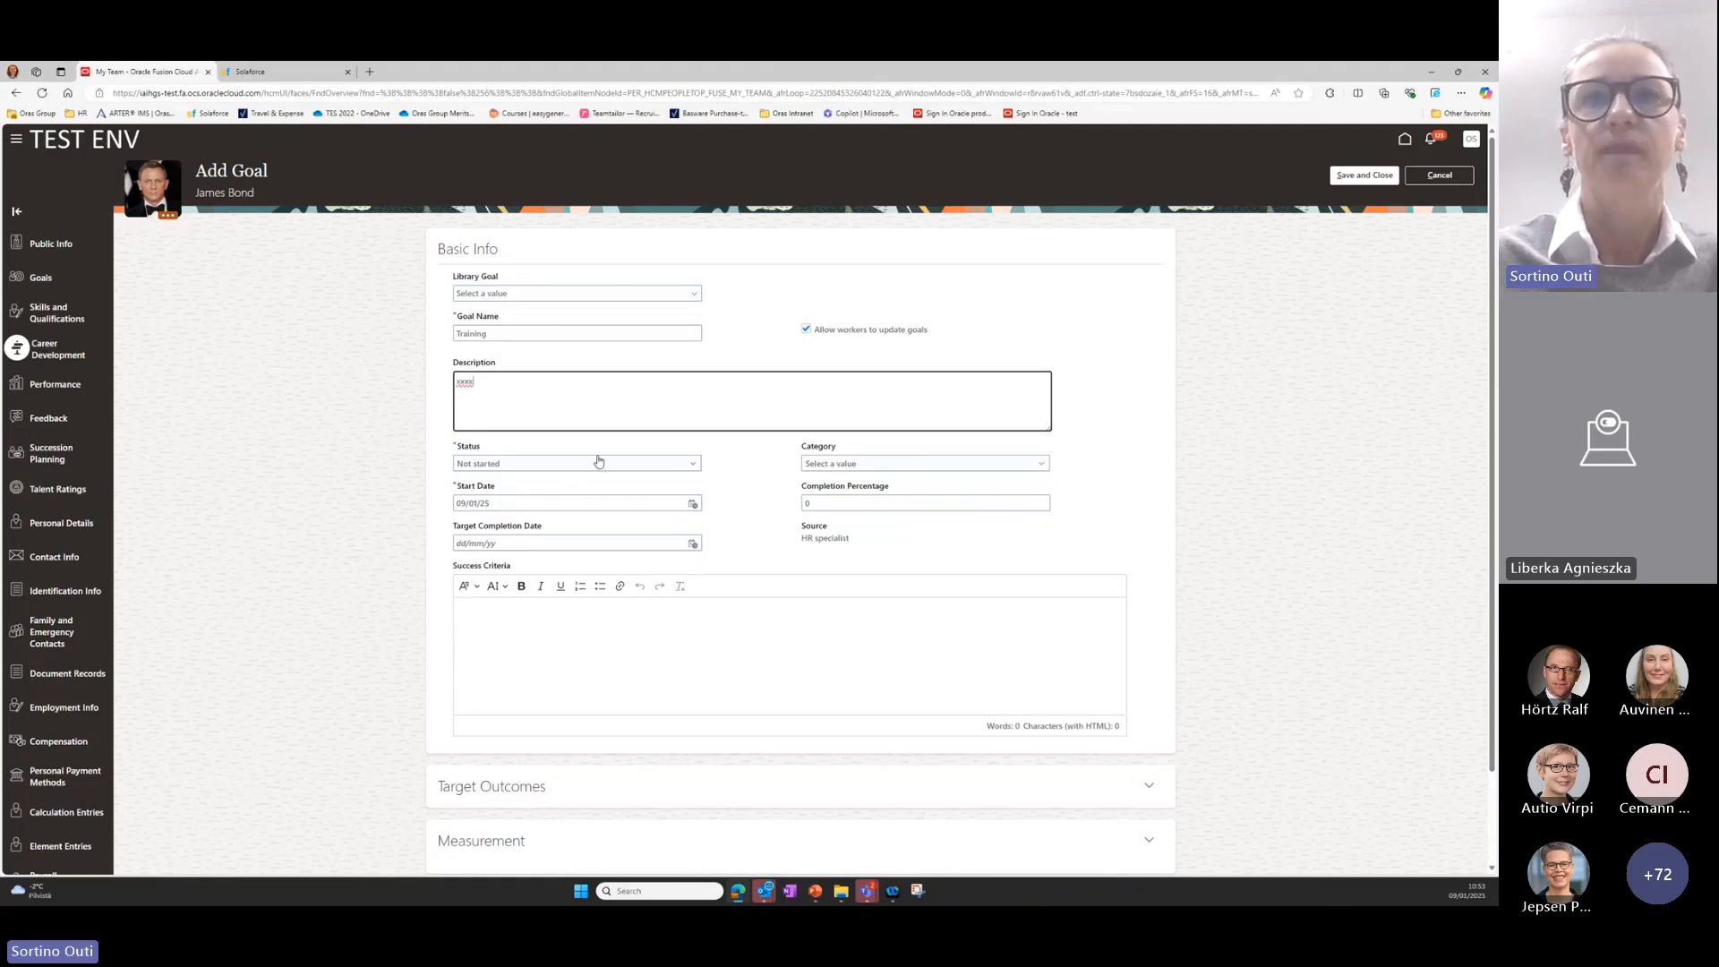
Set the development goal's status to In progress and its start date to 30/04/25.
click(692, 464)
click(683, 495)
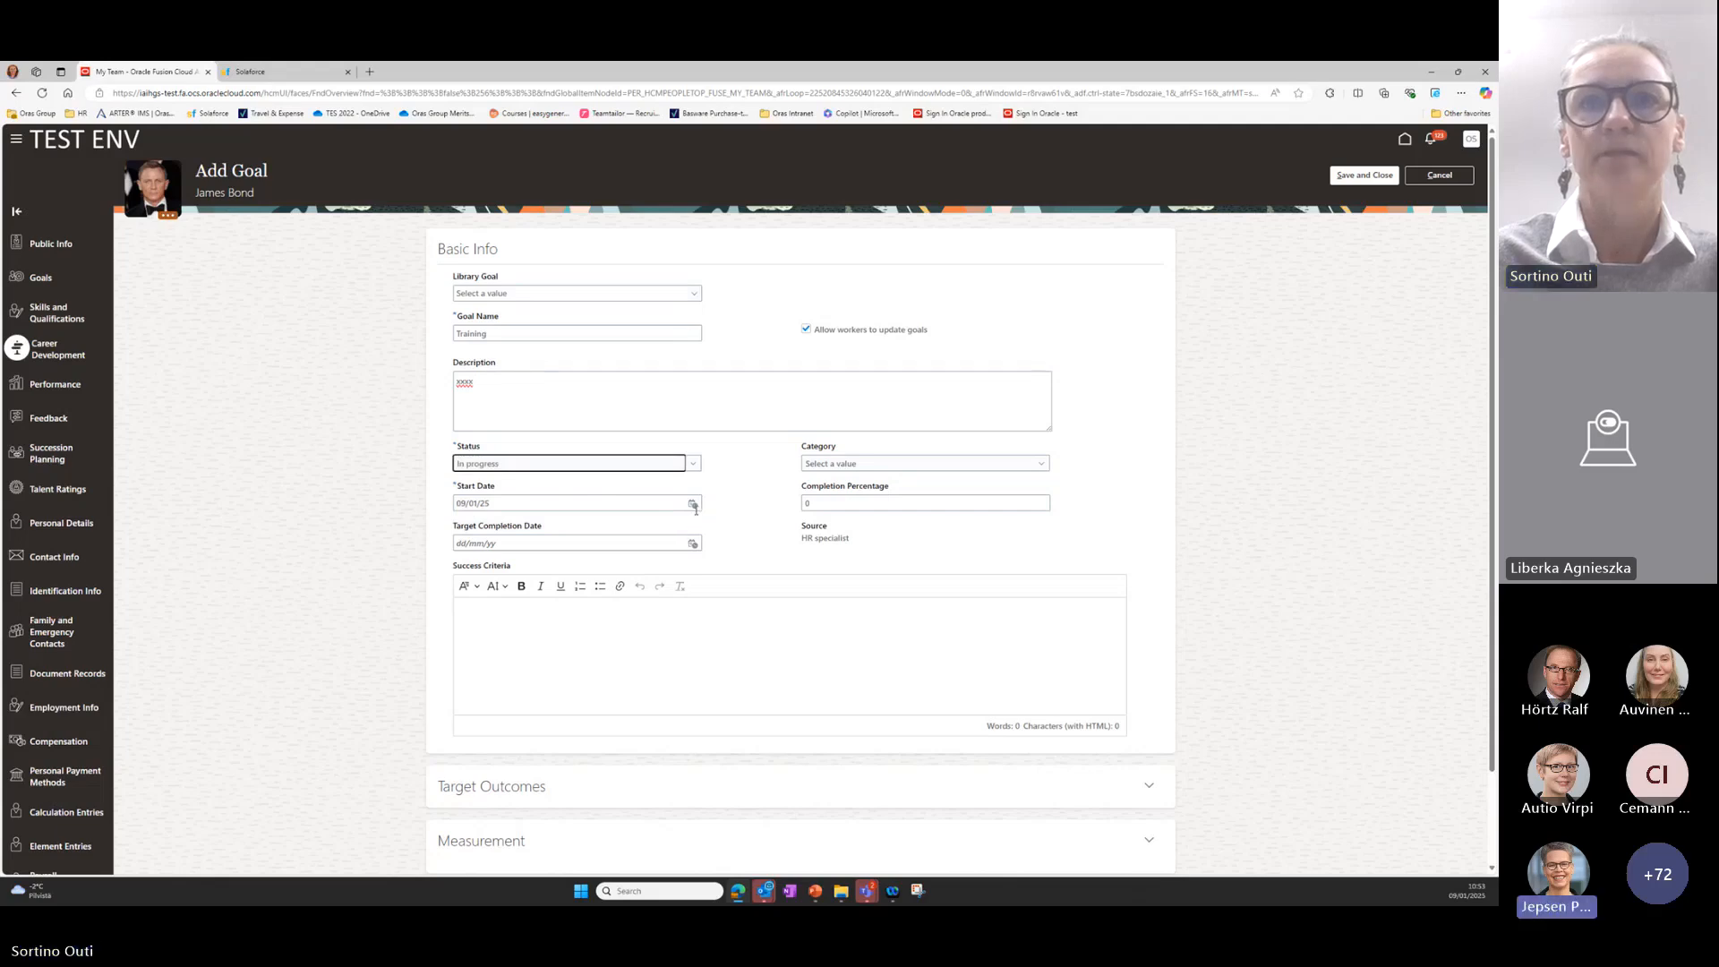
click(694, 505)
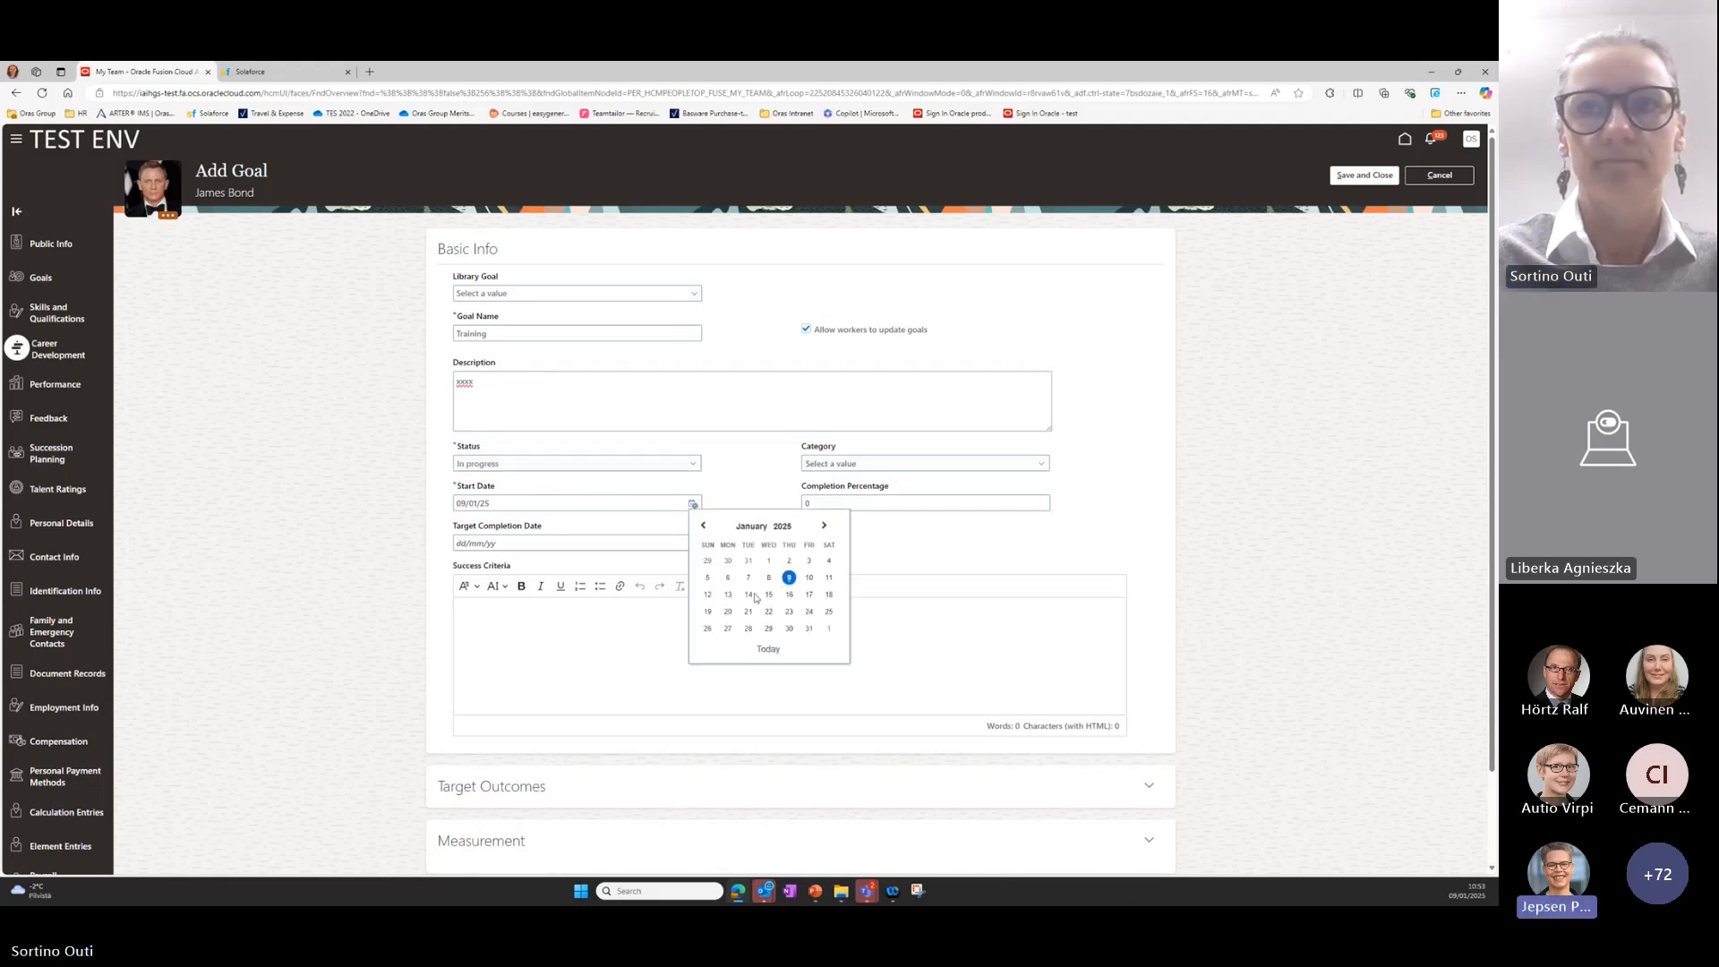
click(823, 525)
click(823, 525)
click(823, 525)
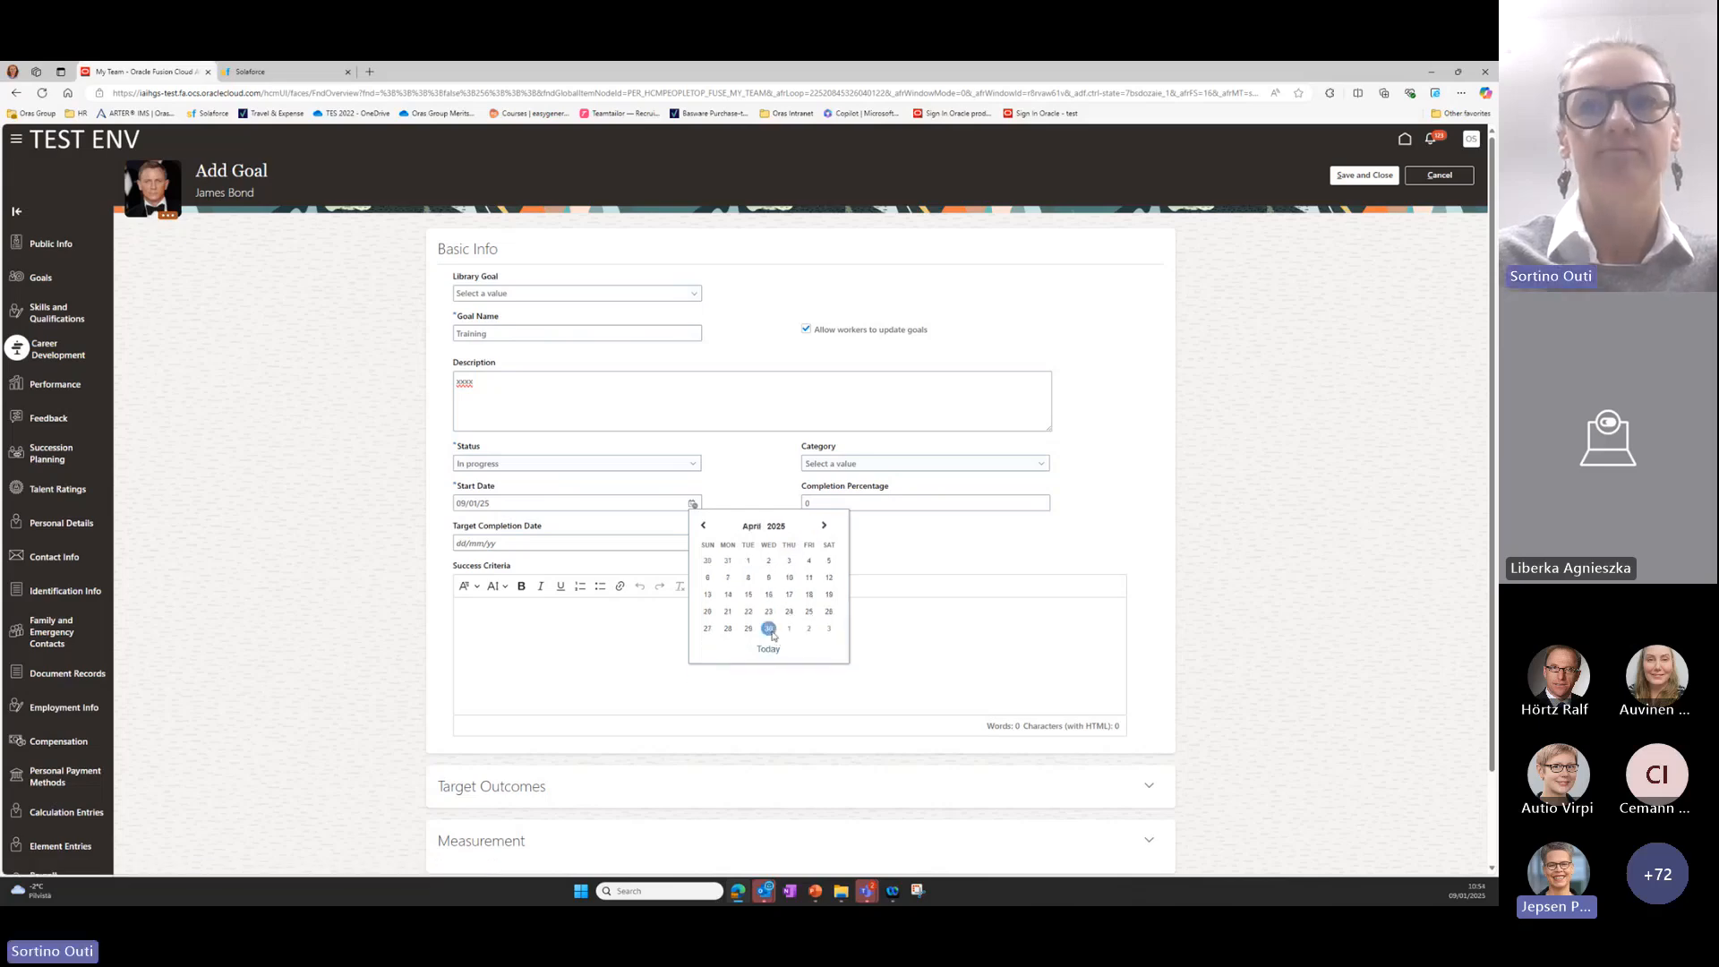
click(768, 628)
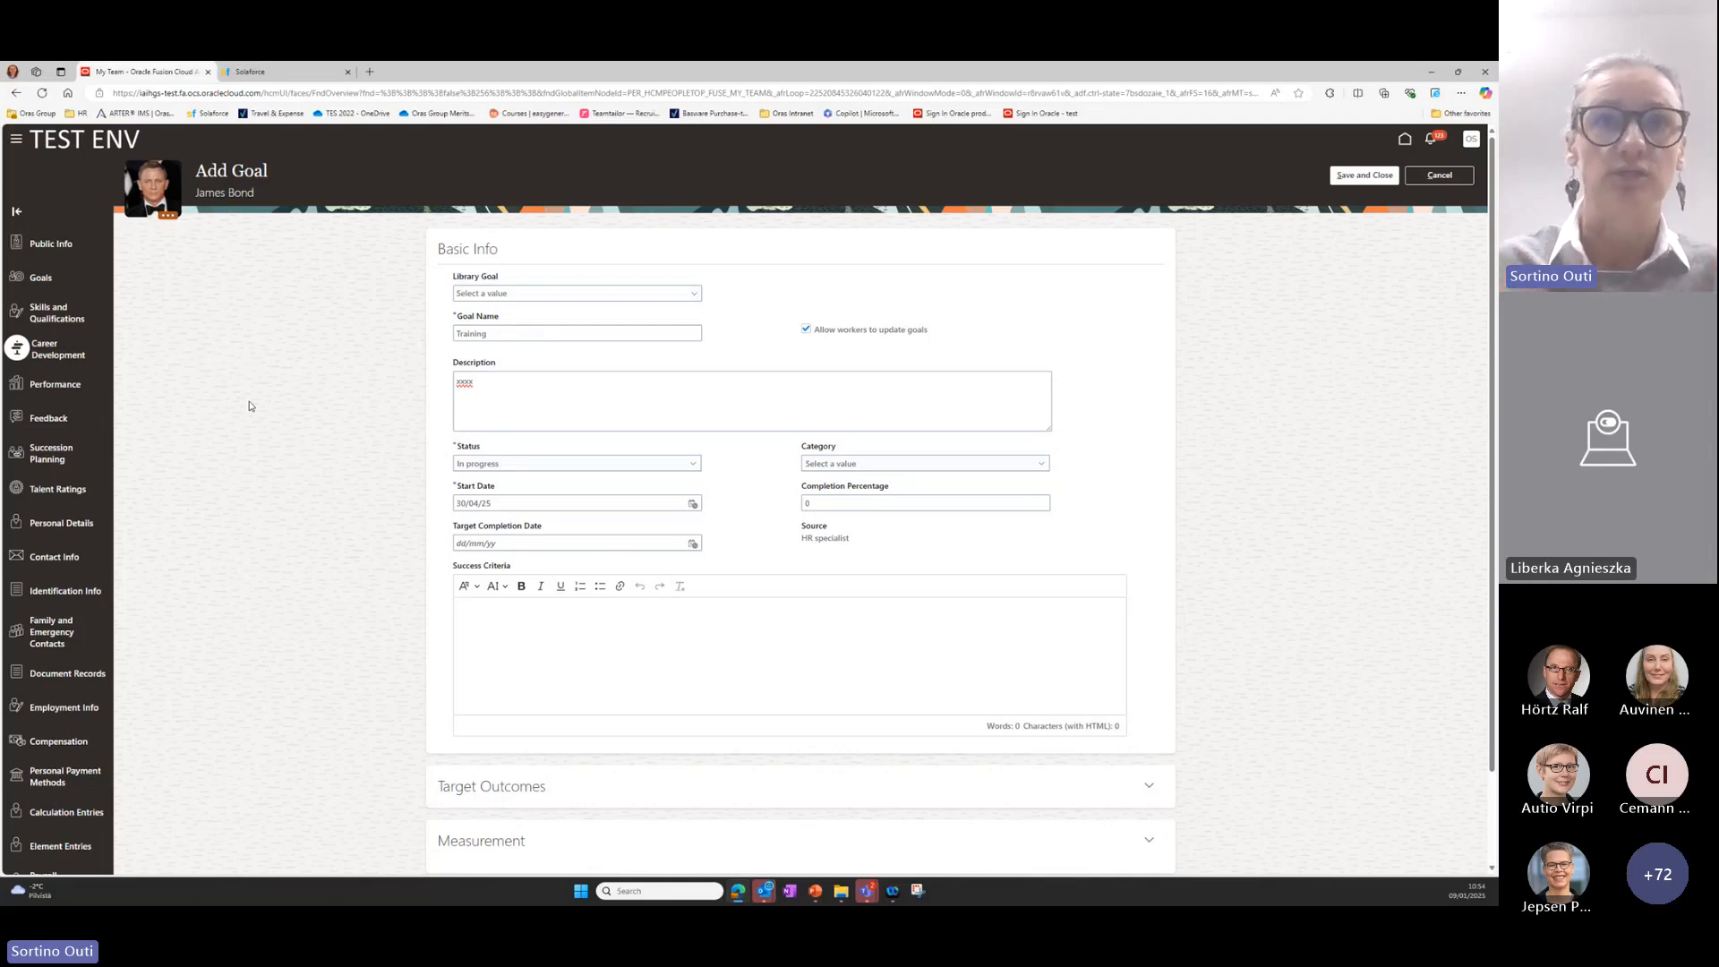
Enter "xxx" as the development goal's success criteria and save the goal.
click(573, 623)
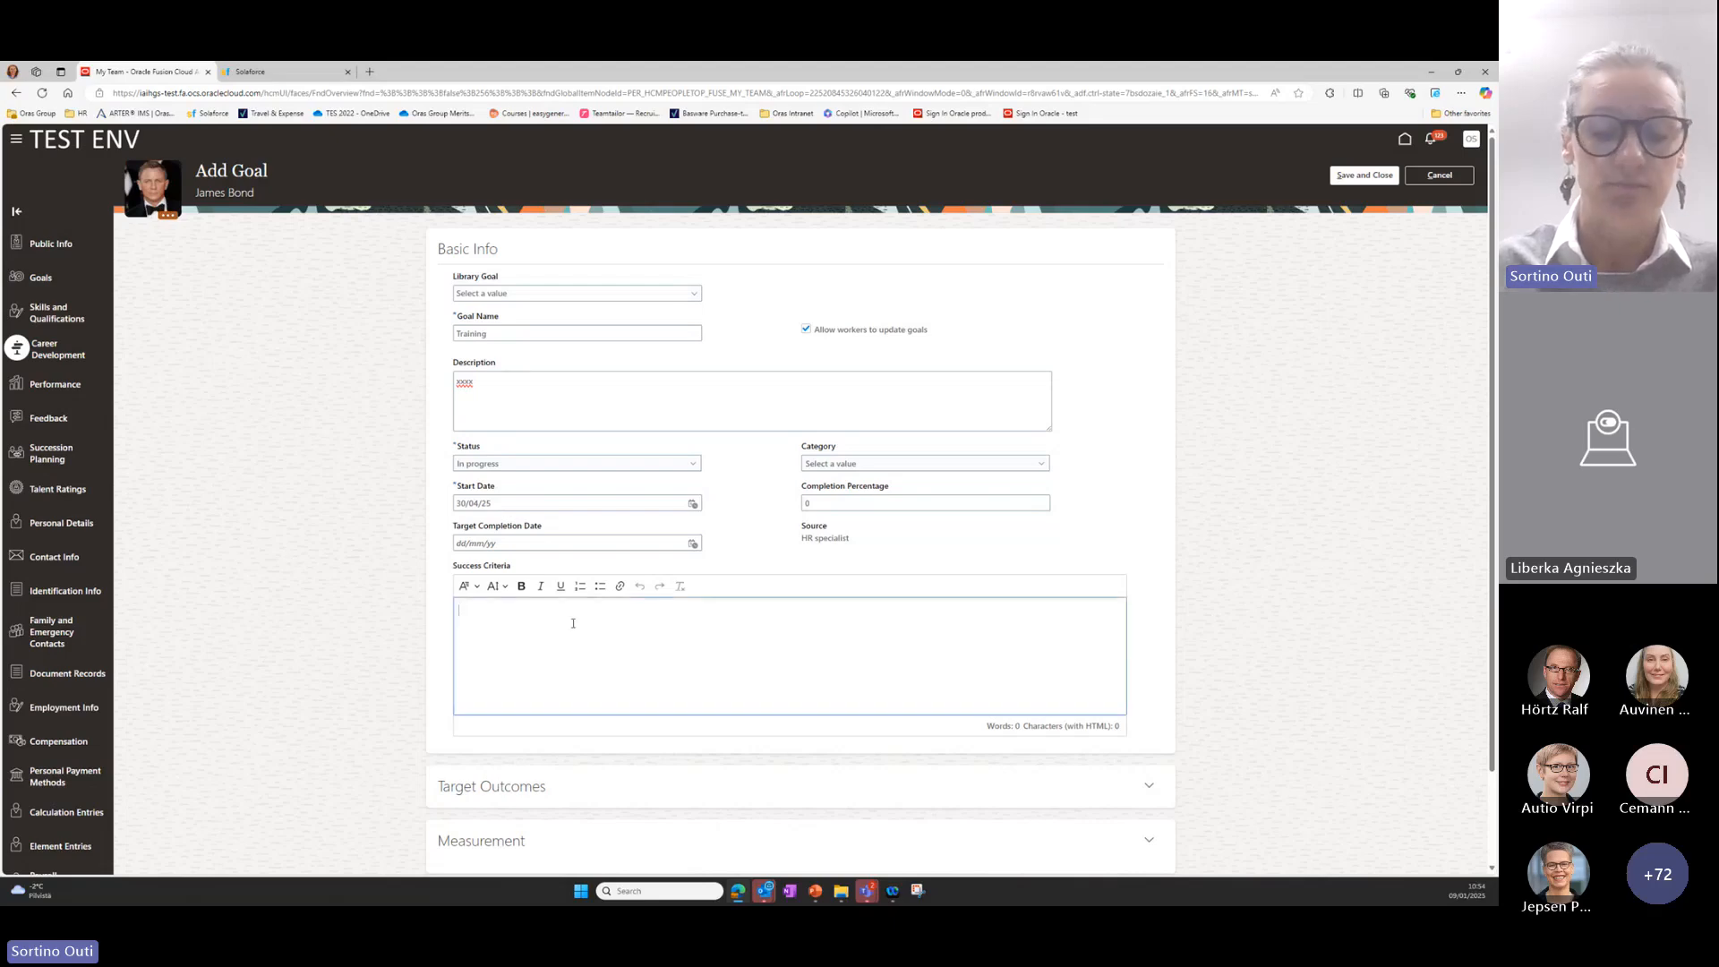
text(xxx)
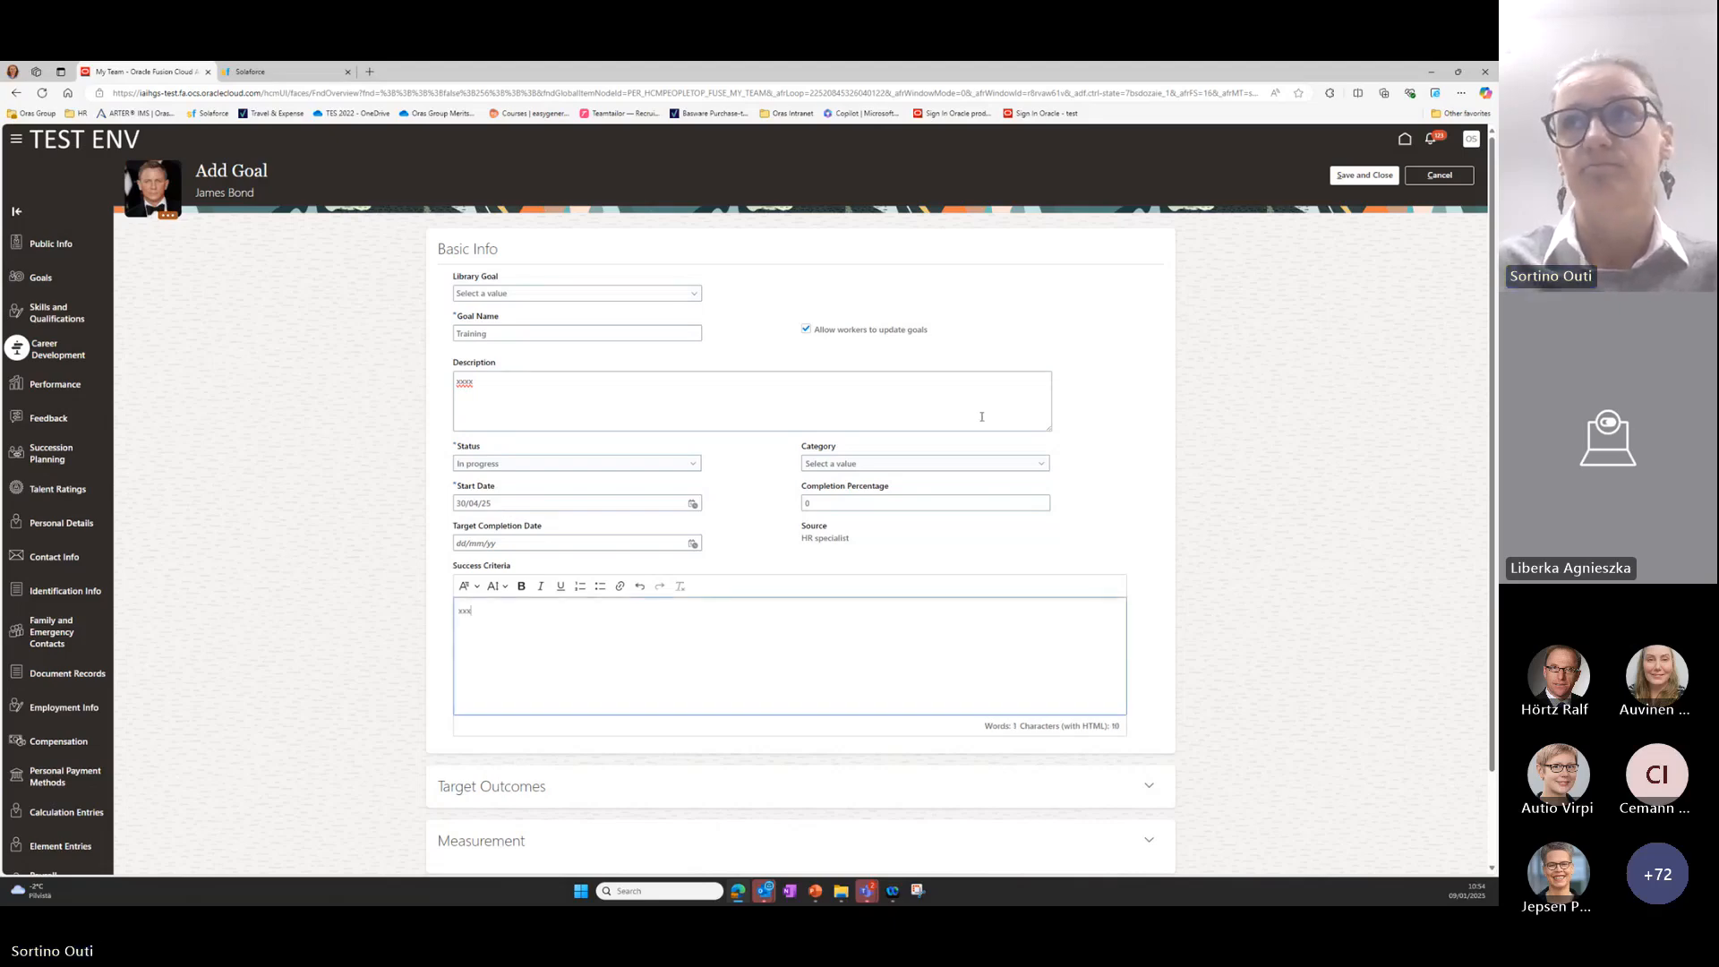
click(1356, 241)
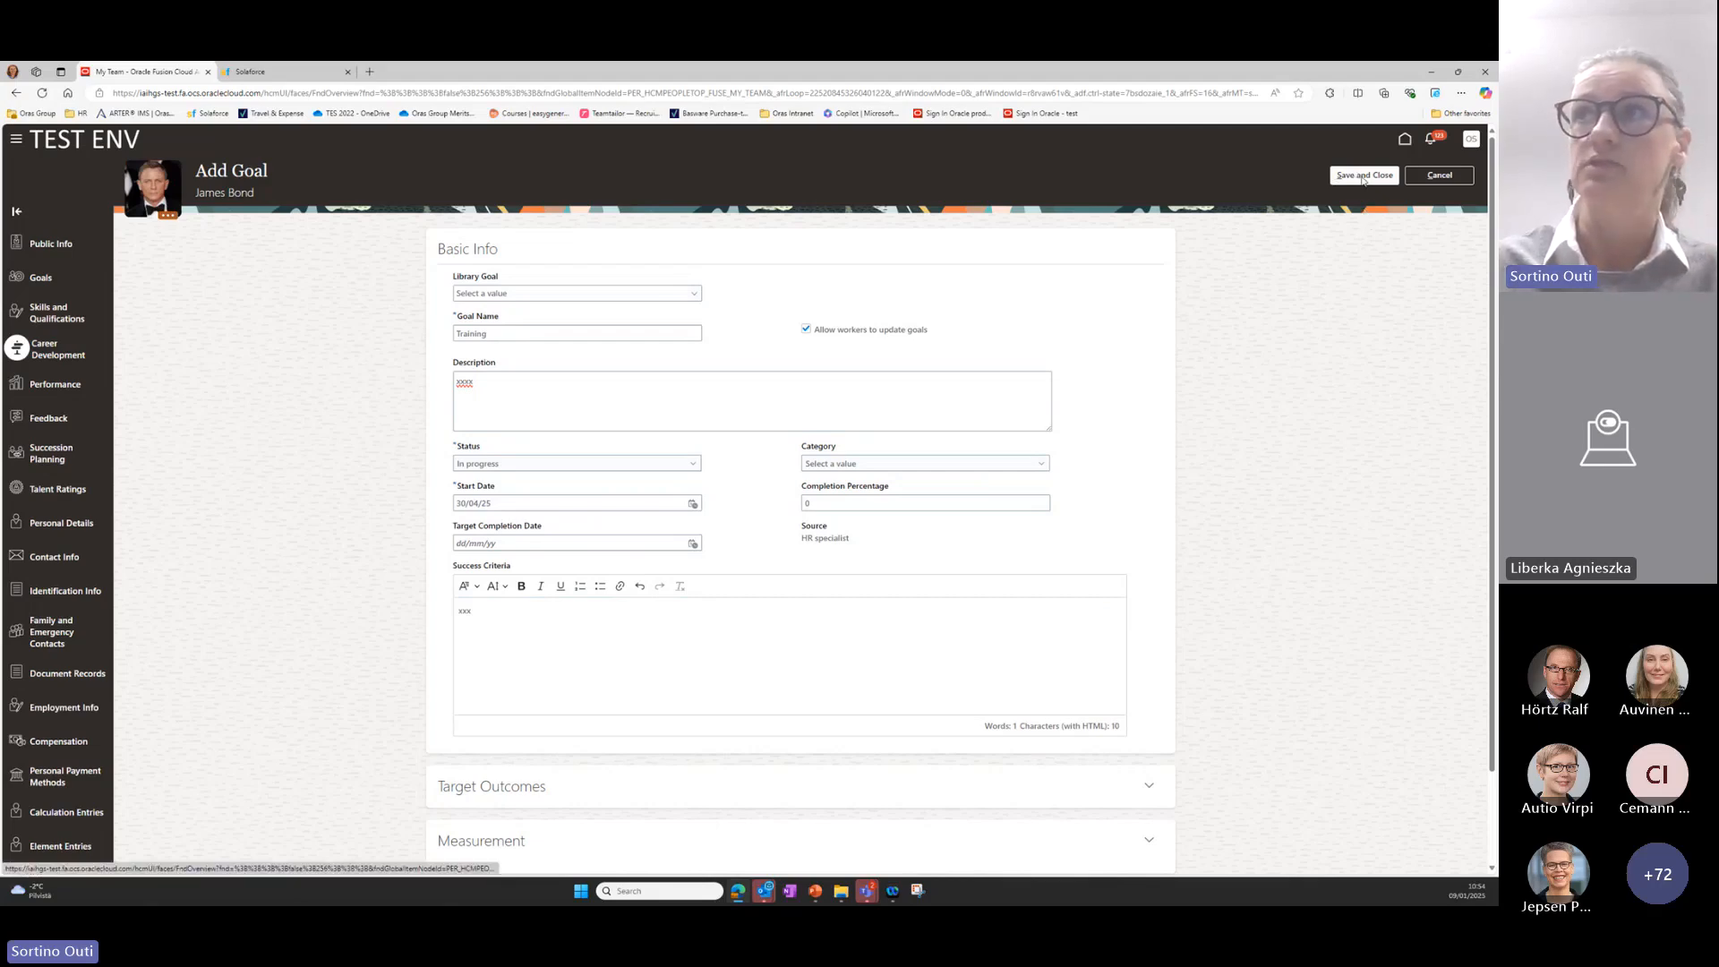
click(1361, 180)
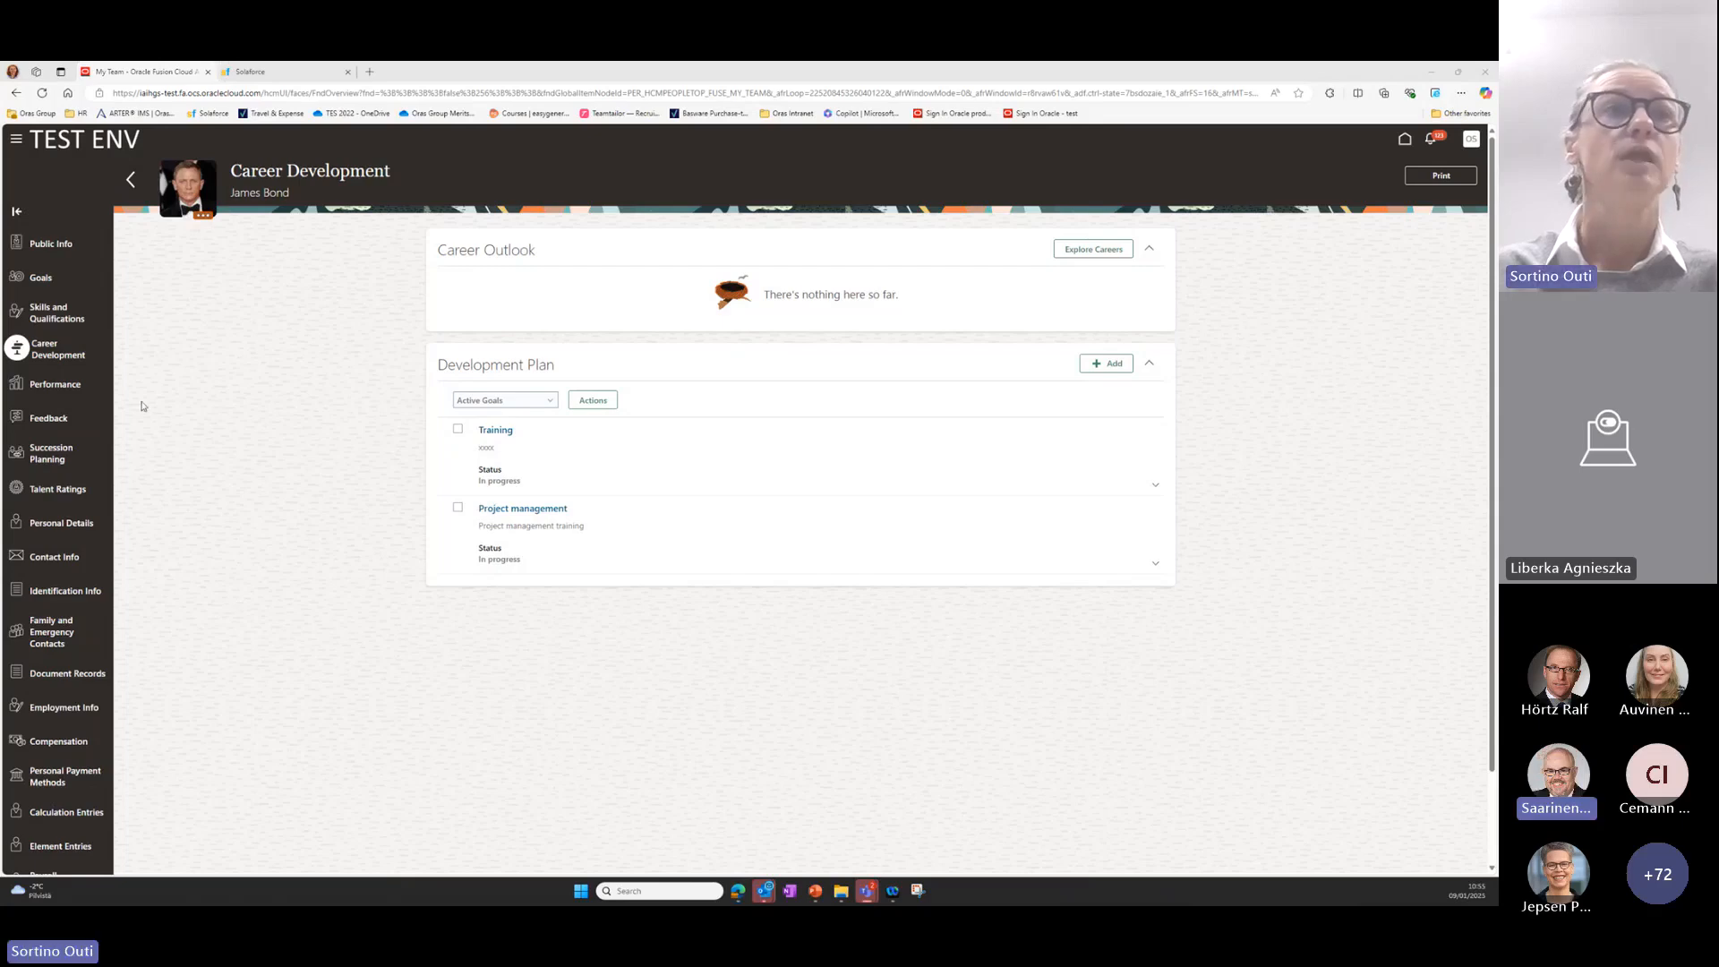
Return to the team member's goals and display the ORAS Individual Goal Plan.
click(40, 280)
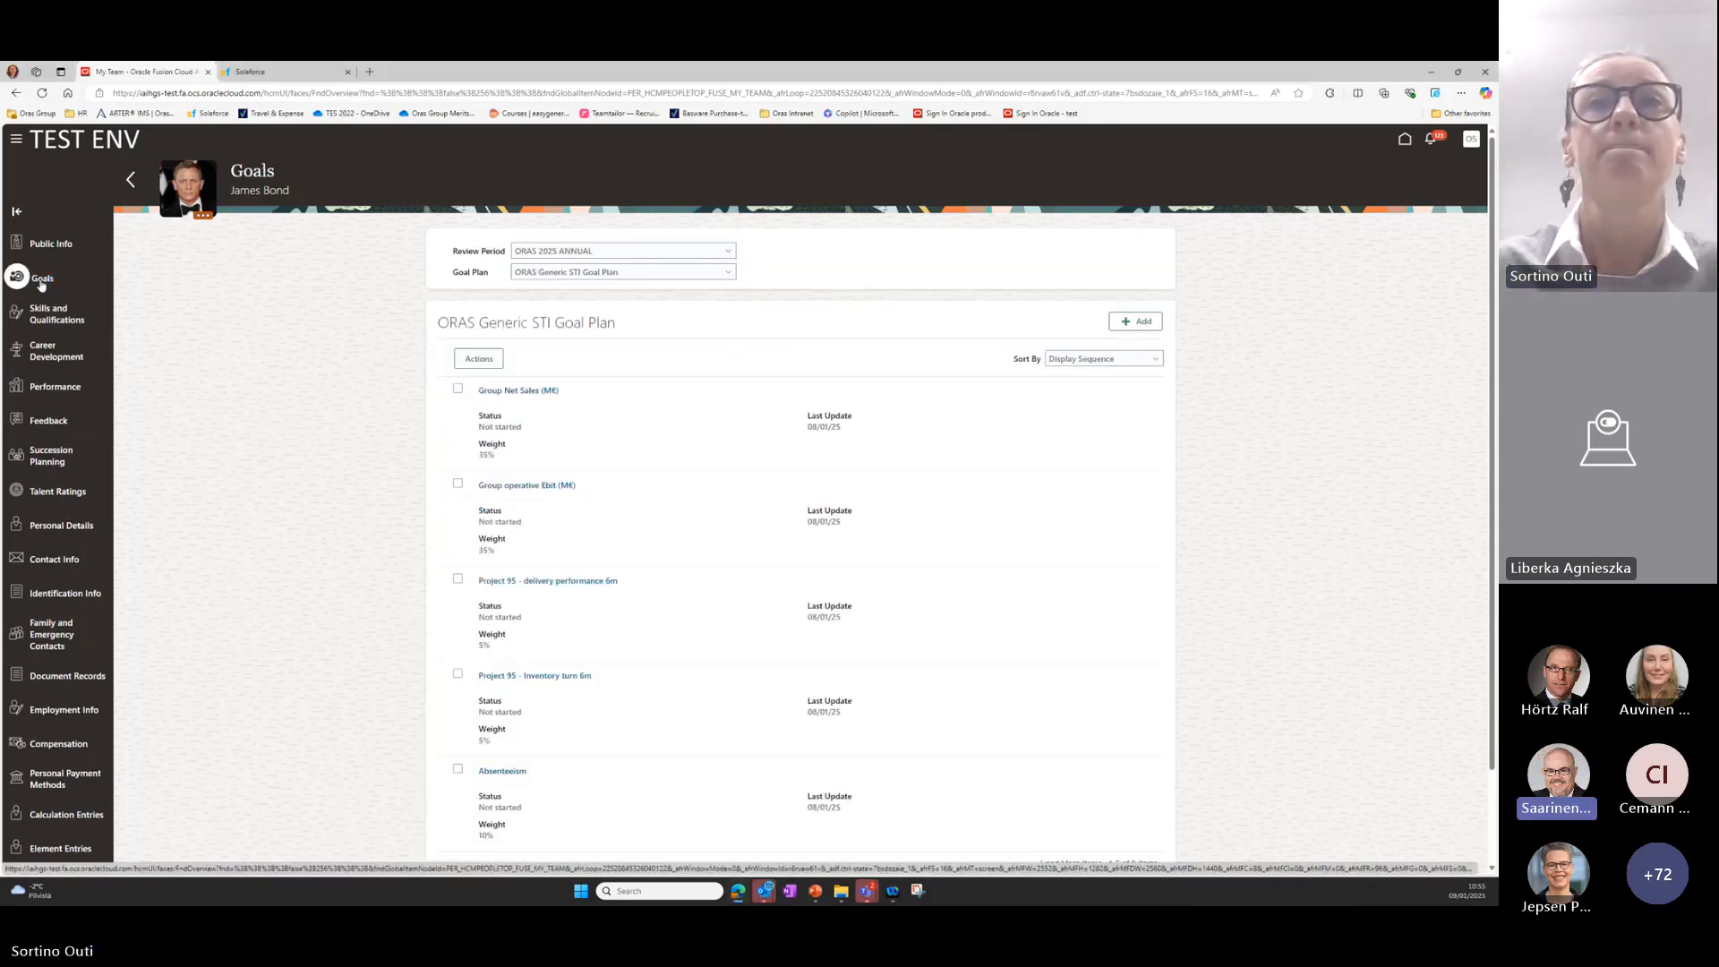
click(728, 279)
click(706, 300)
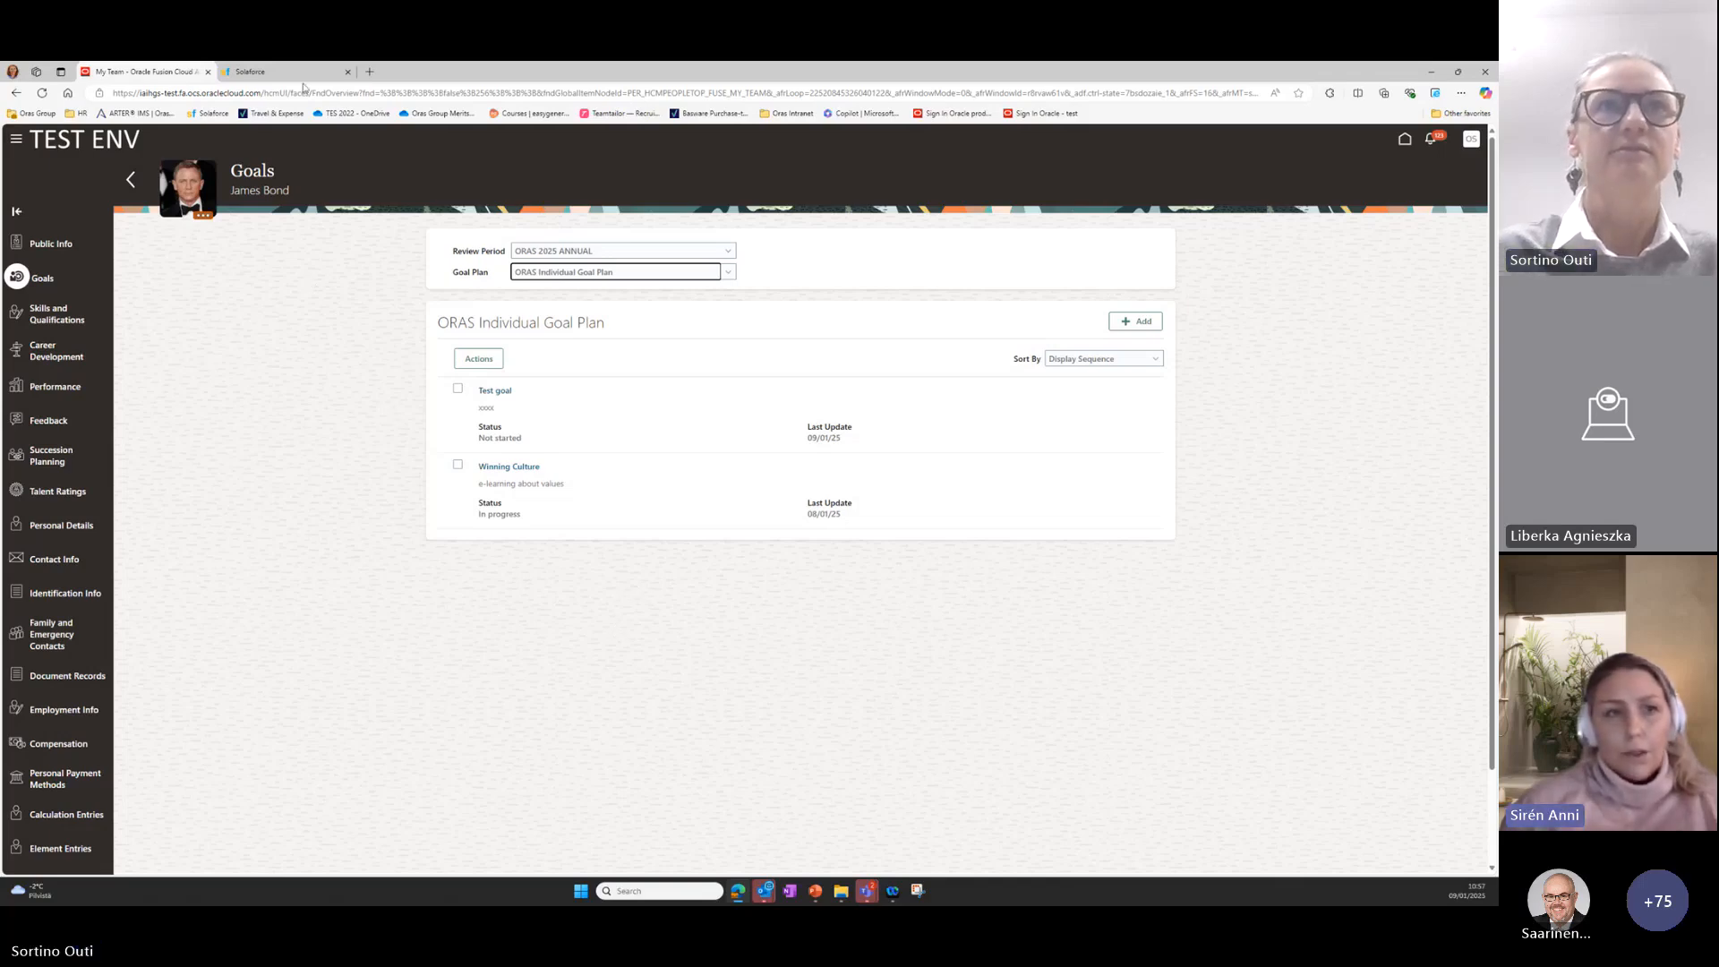
Switch to Solaforce and view the development plan from the earlier performance review.
click(269, 72)
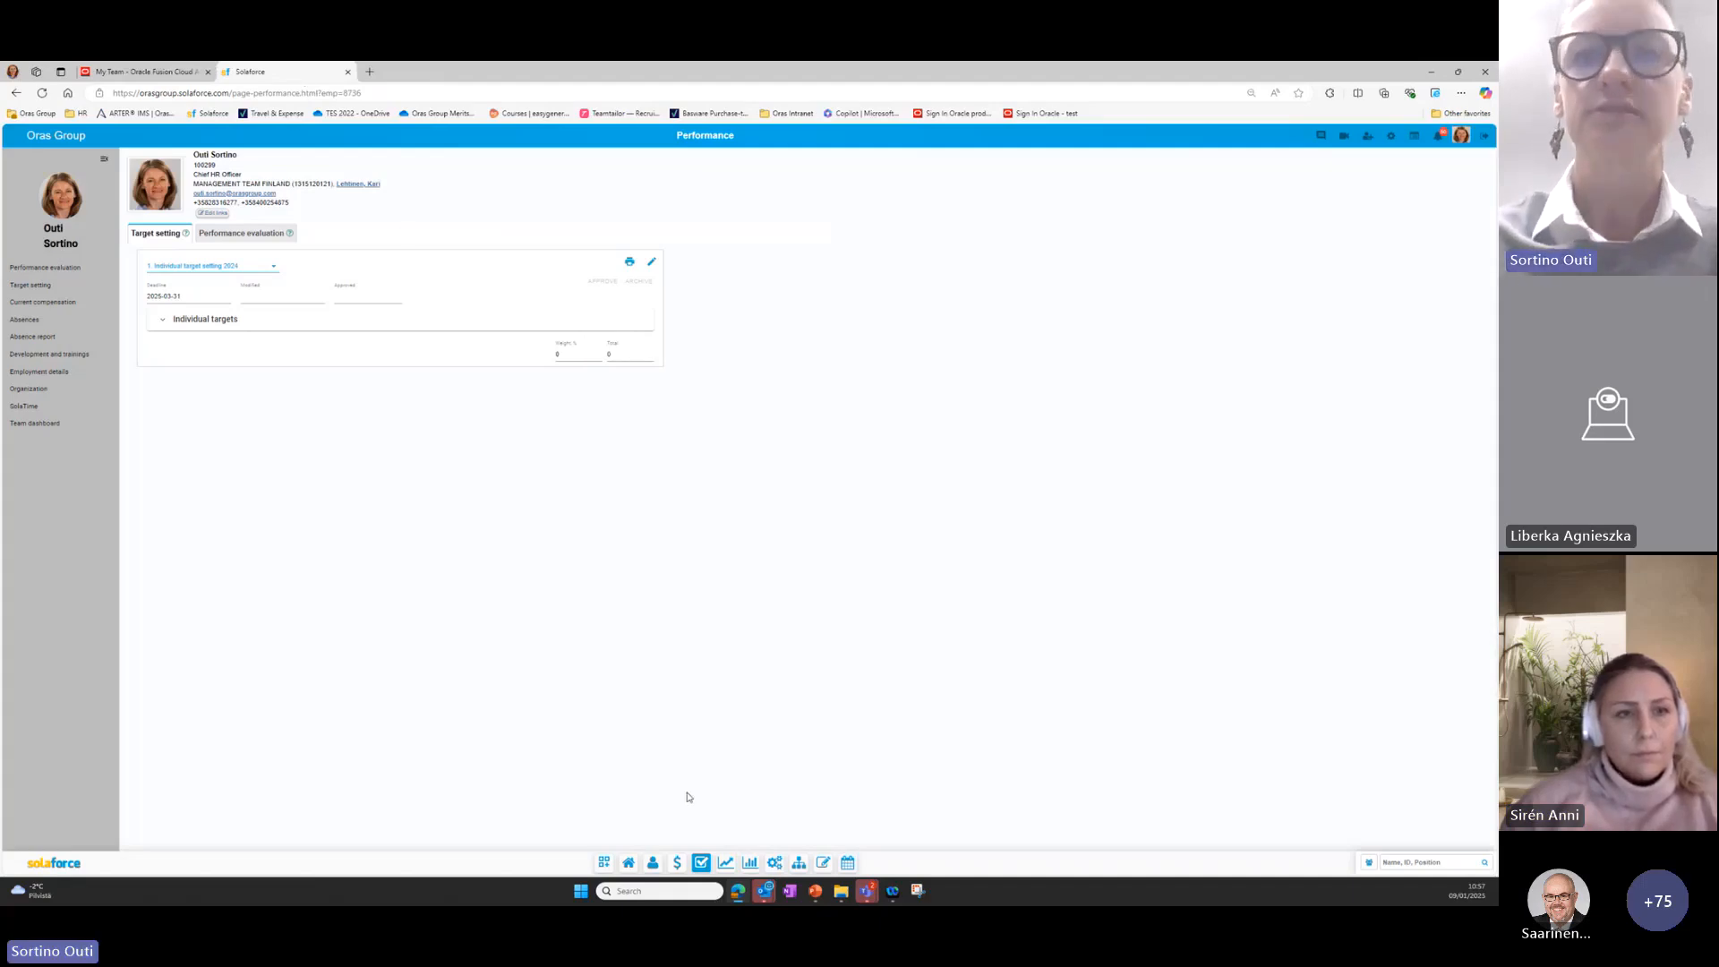
click(728, 864)
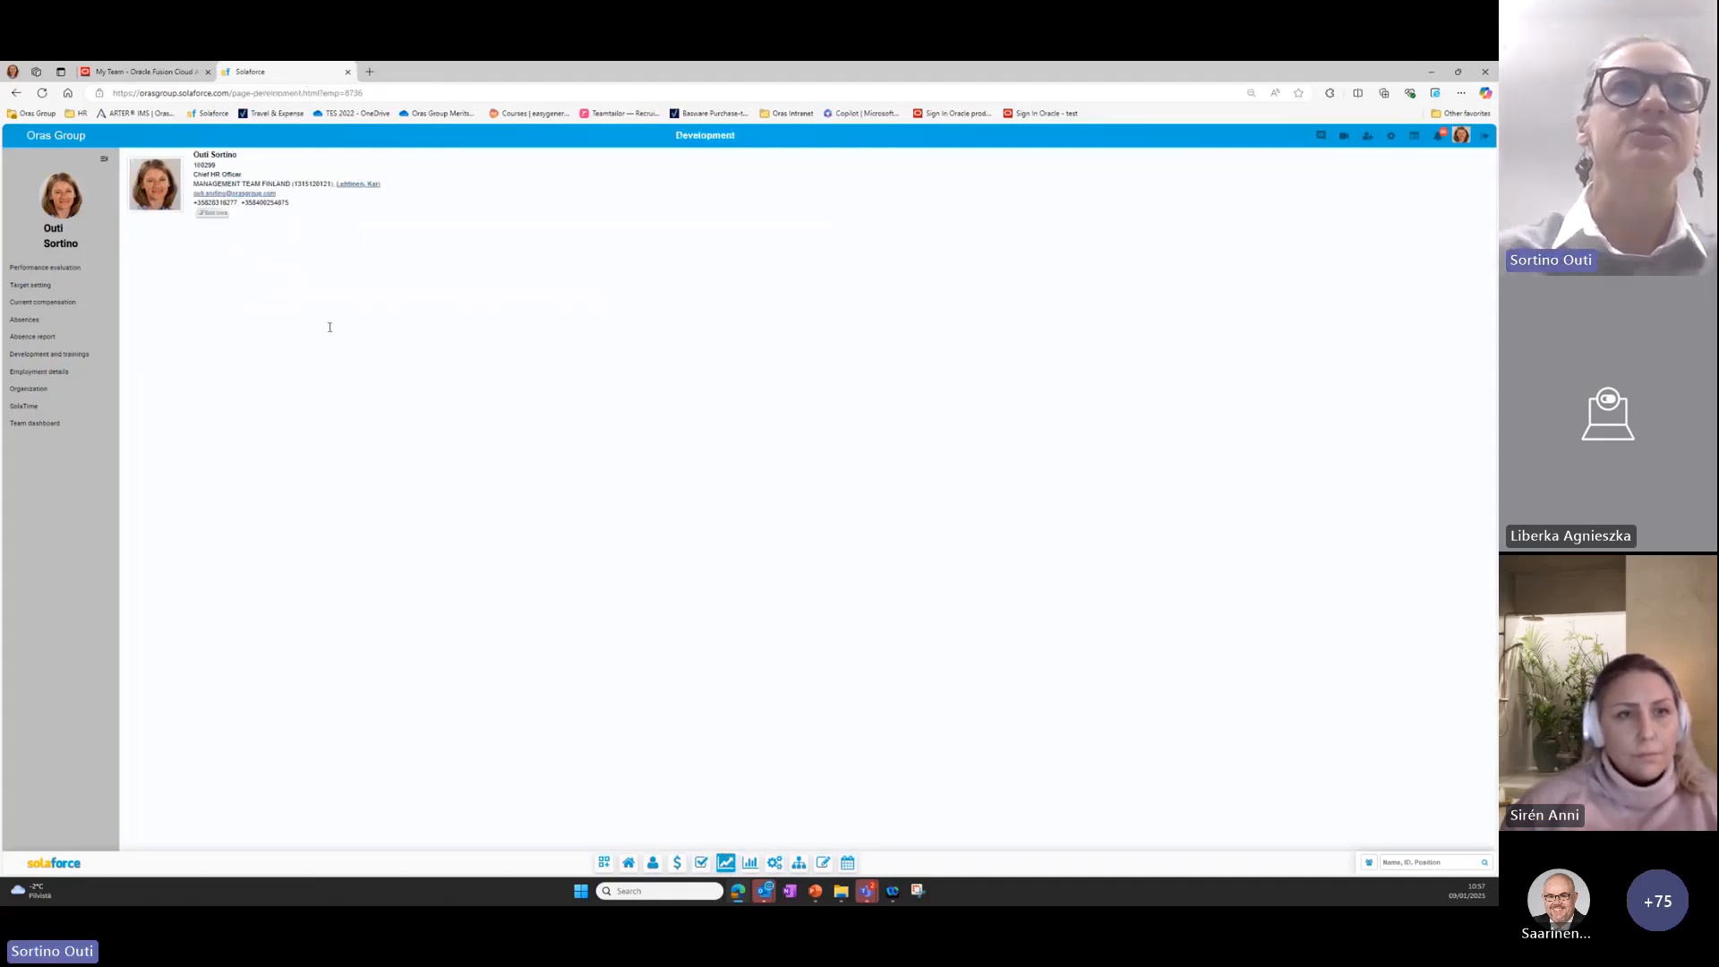
click(378, 234)
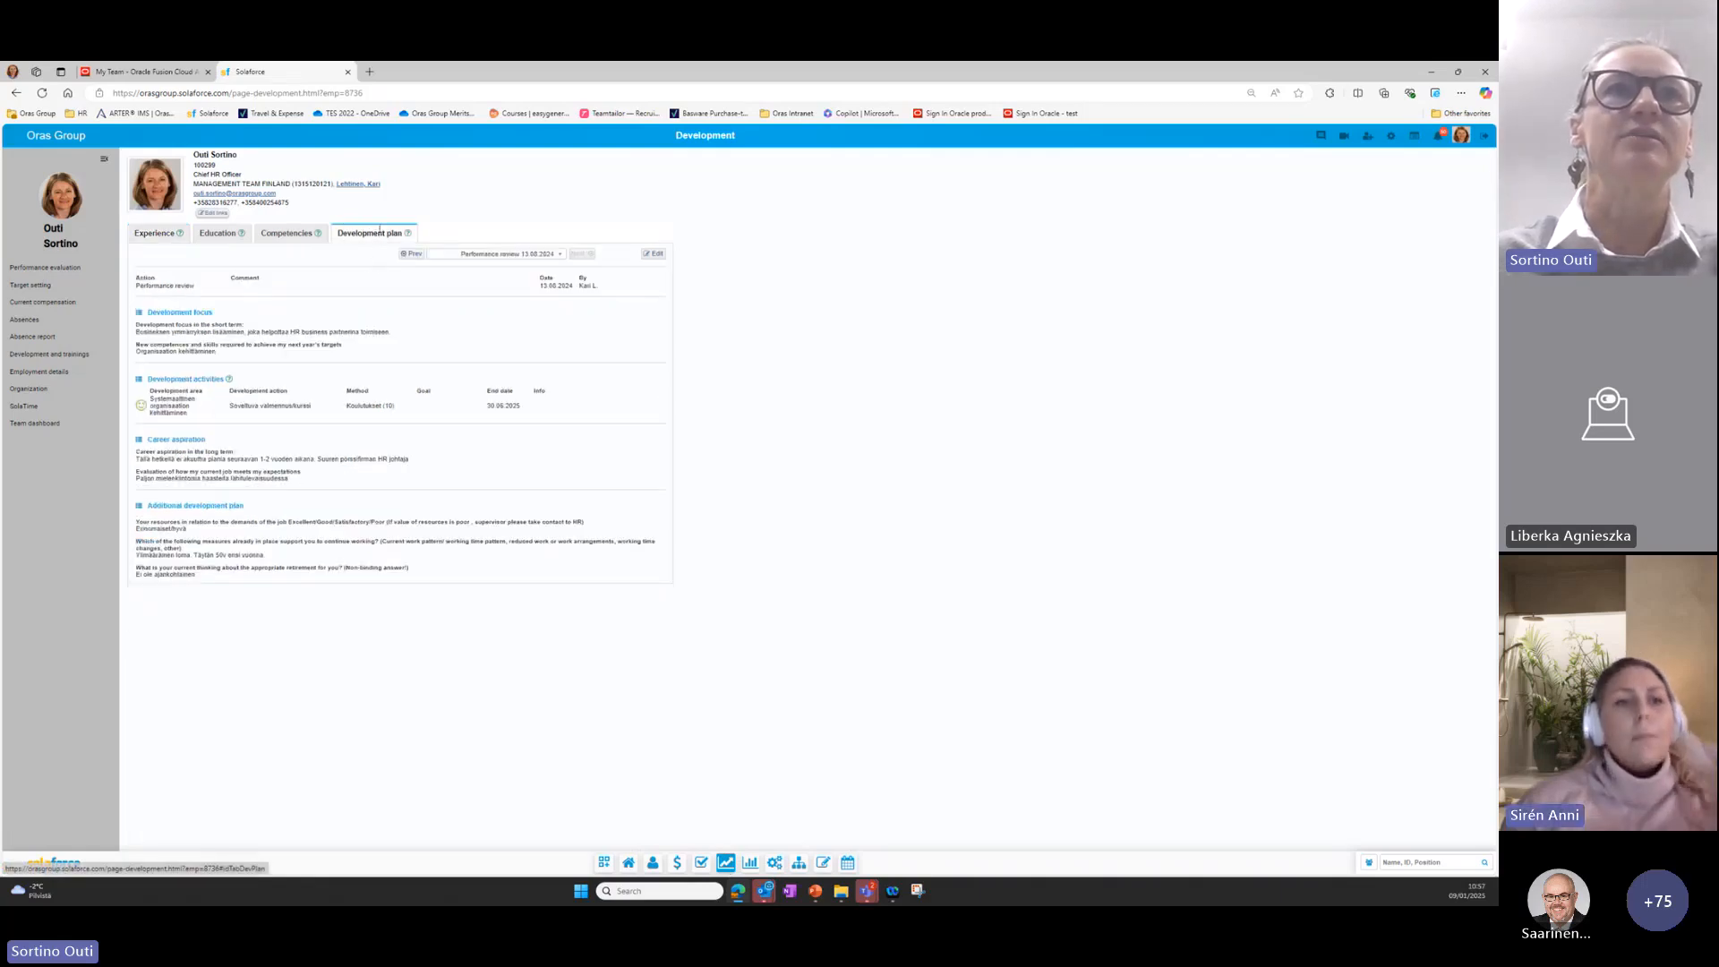
Switch back to Oracle Fusion and view the team member's development plan under Career Development.
click(141, 72)
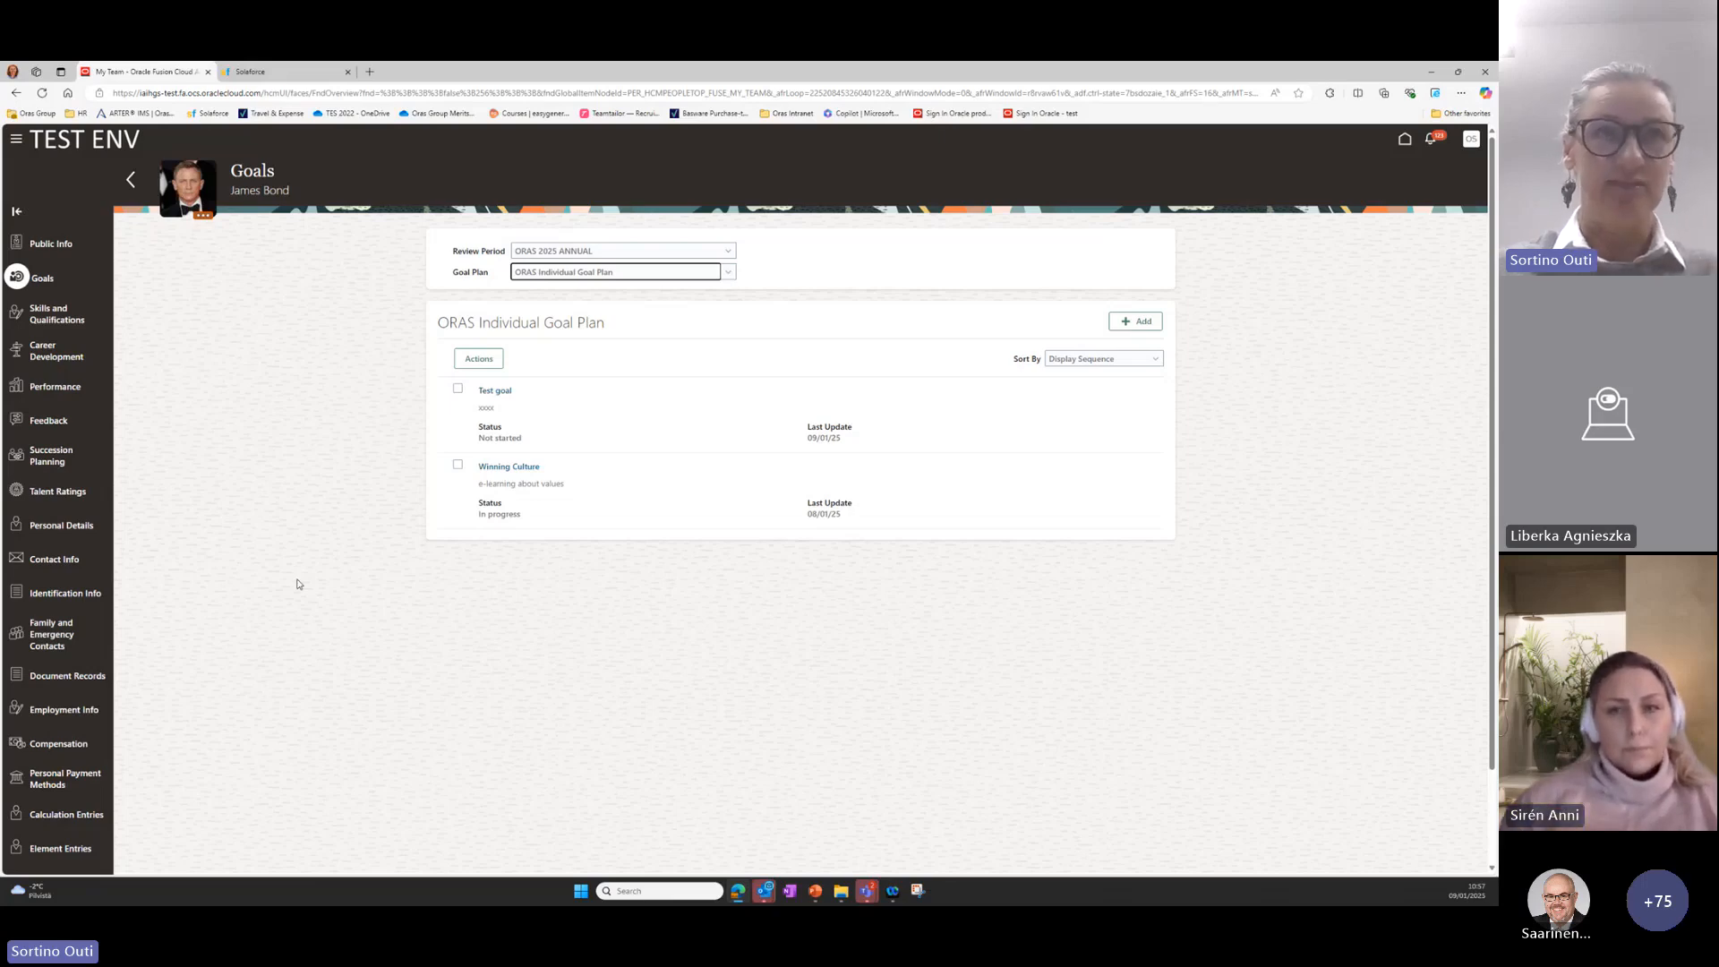
click(42, 358)
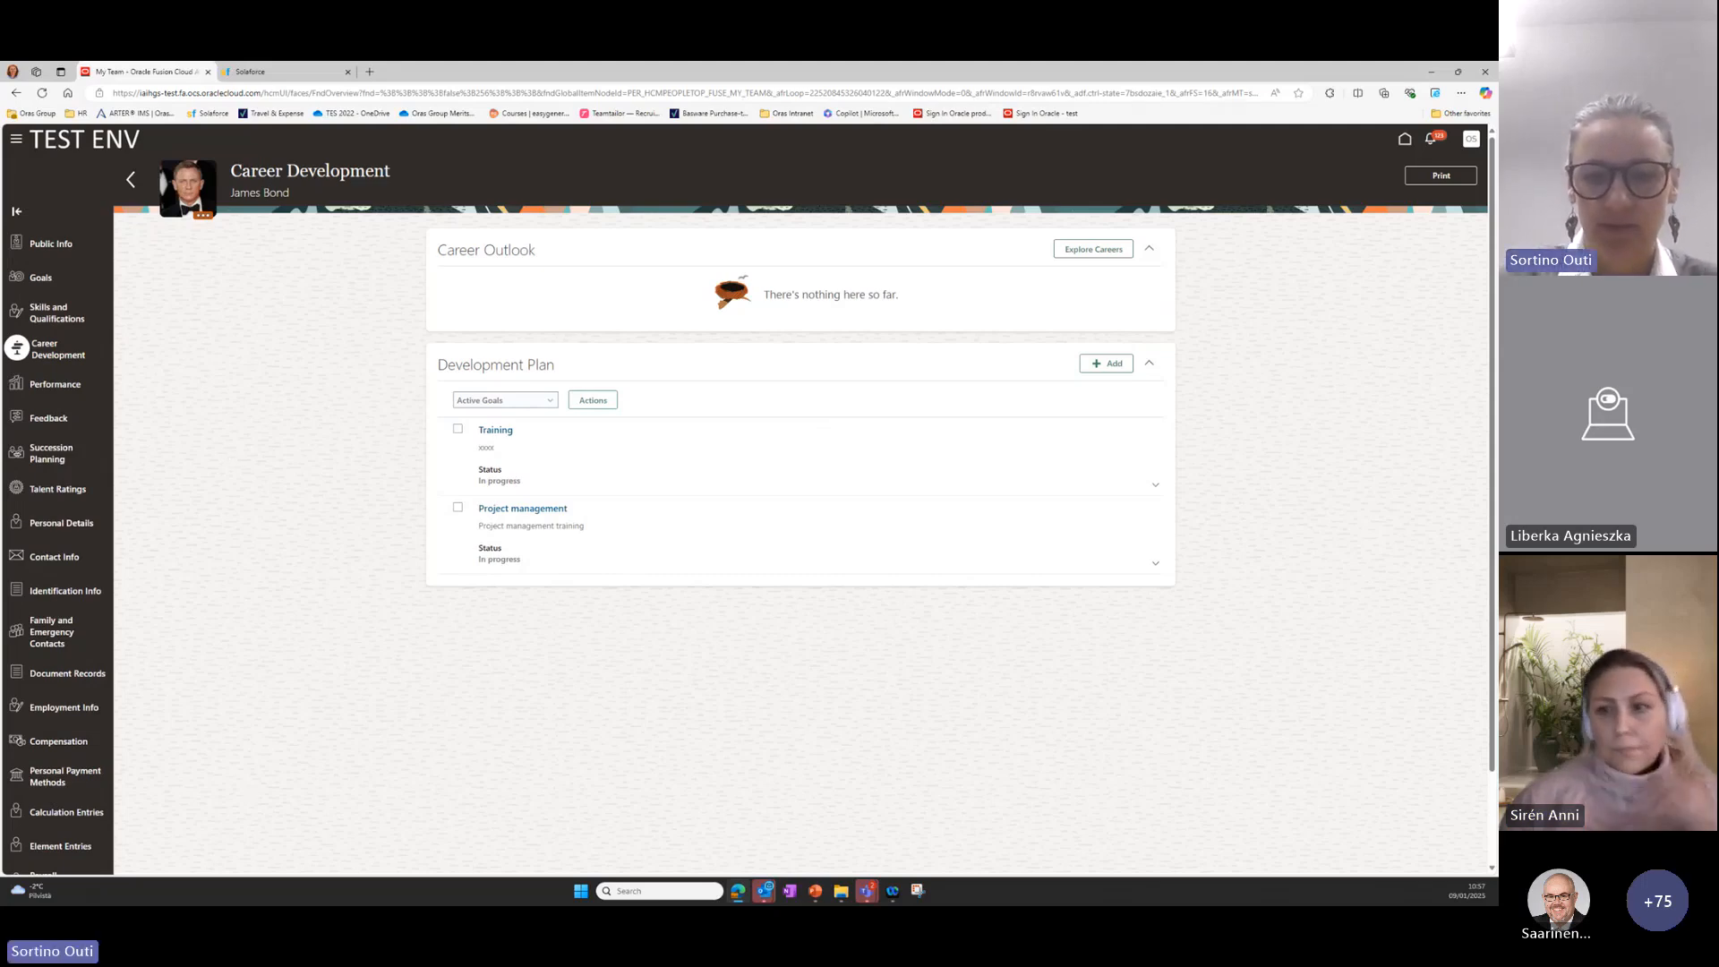
key(super+d)
key(super+d)
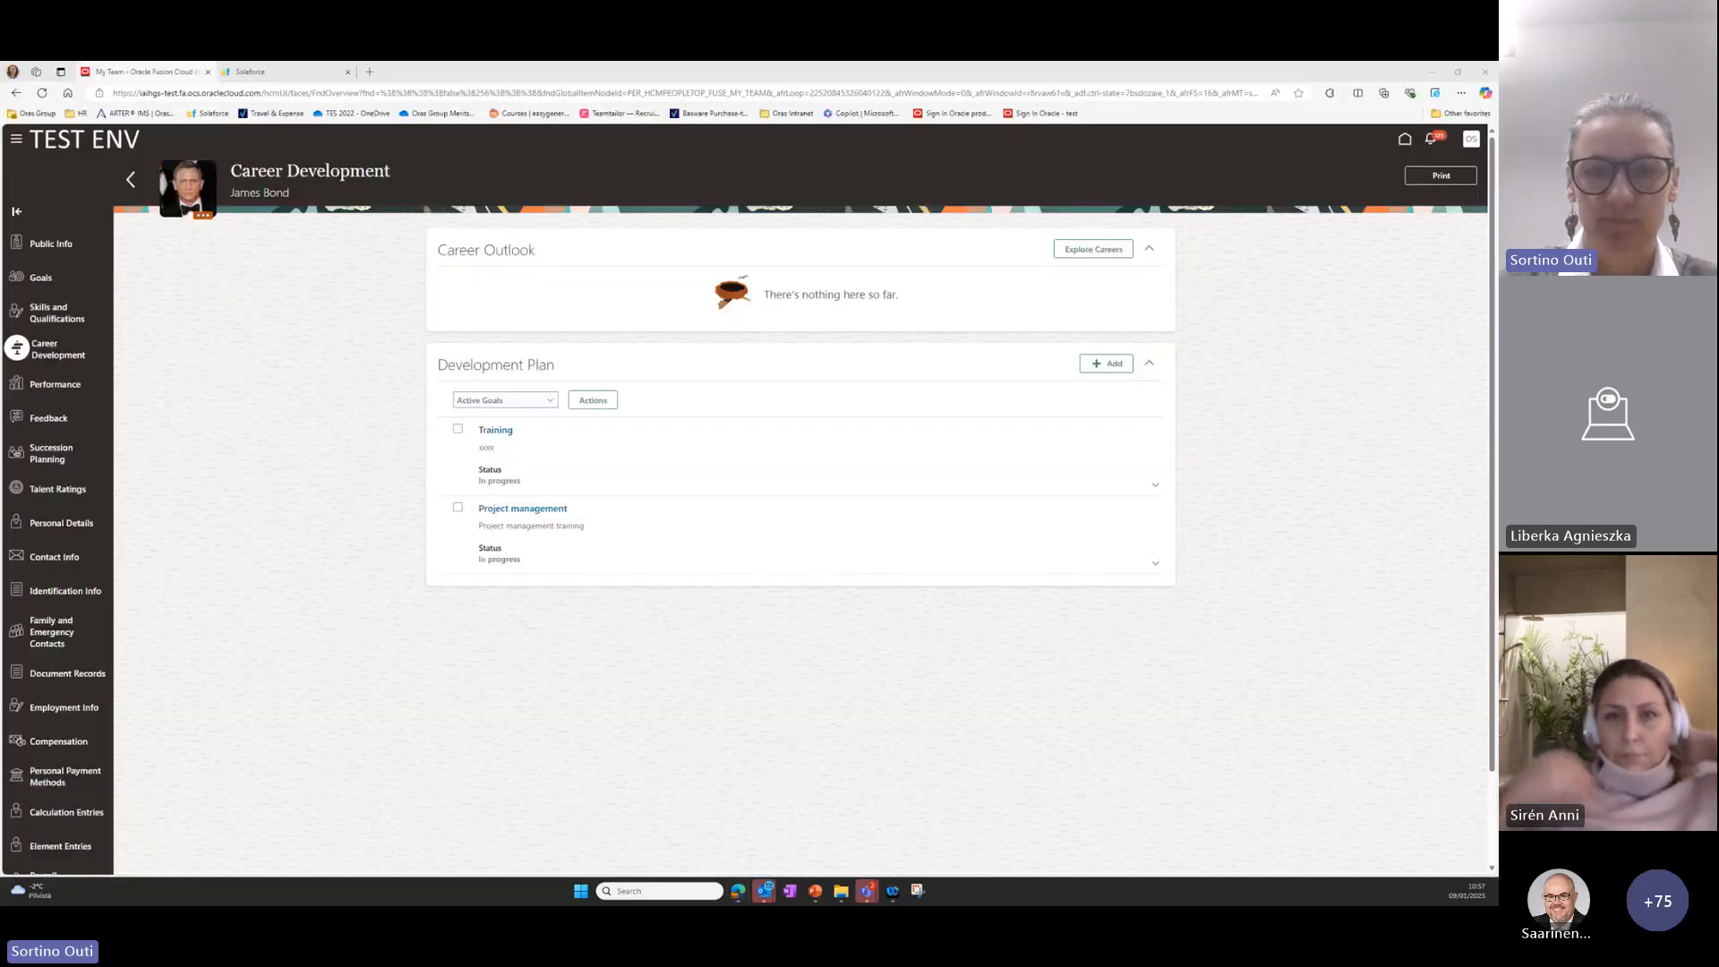